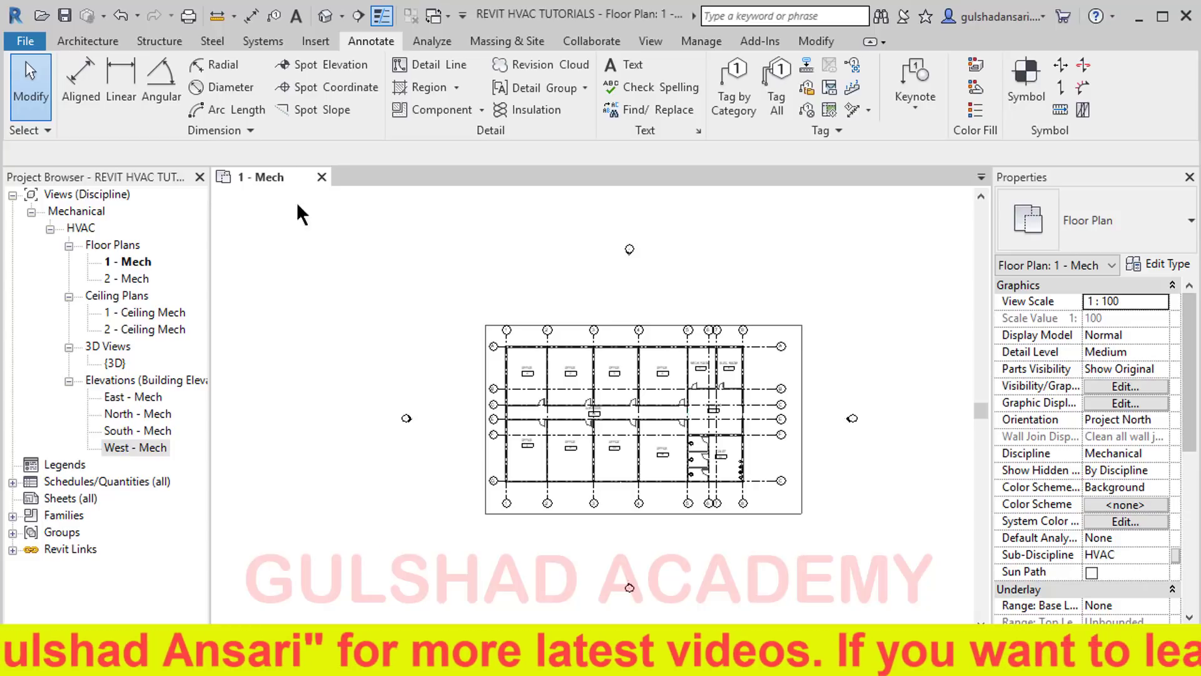
Examine the mechanical equipment families and sizes available for placement, from air handling units to the parallel fan powered VAV units
click(264, 47)
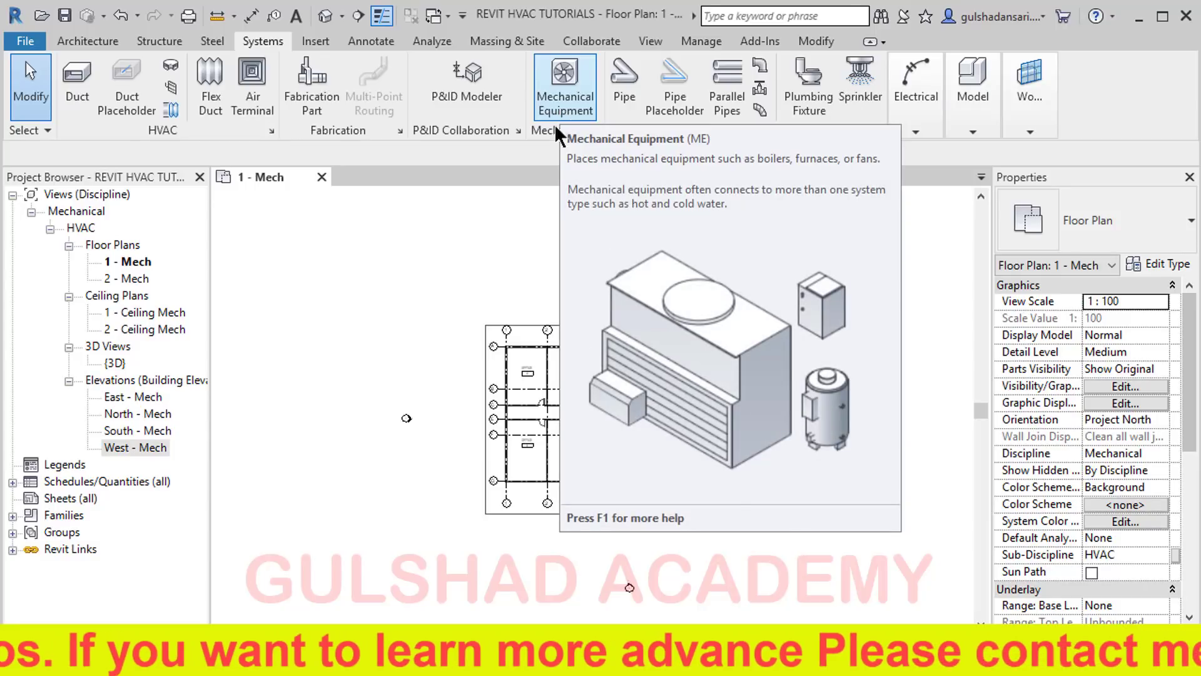
click(543, 115)
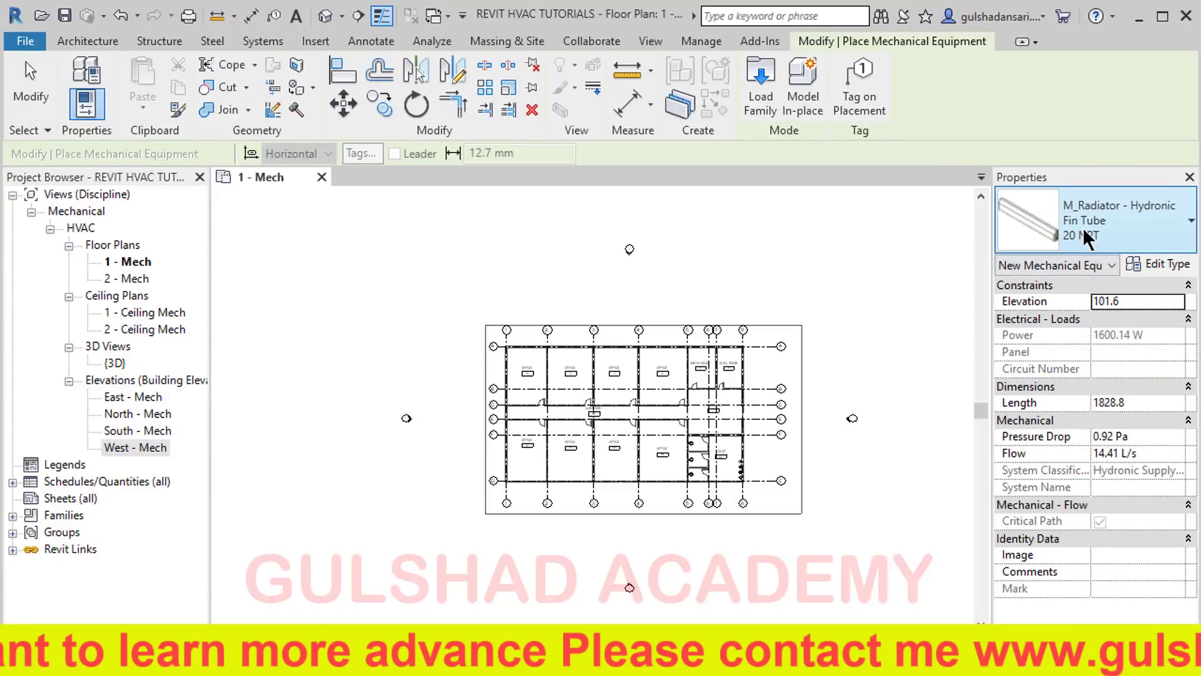
click(1019, 218)
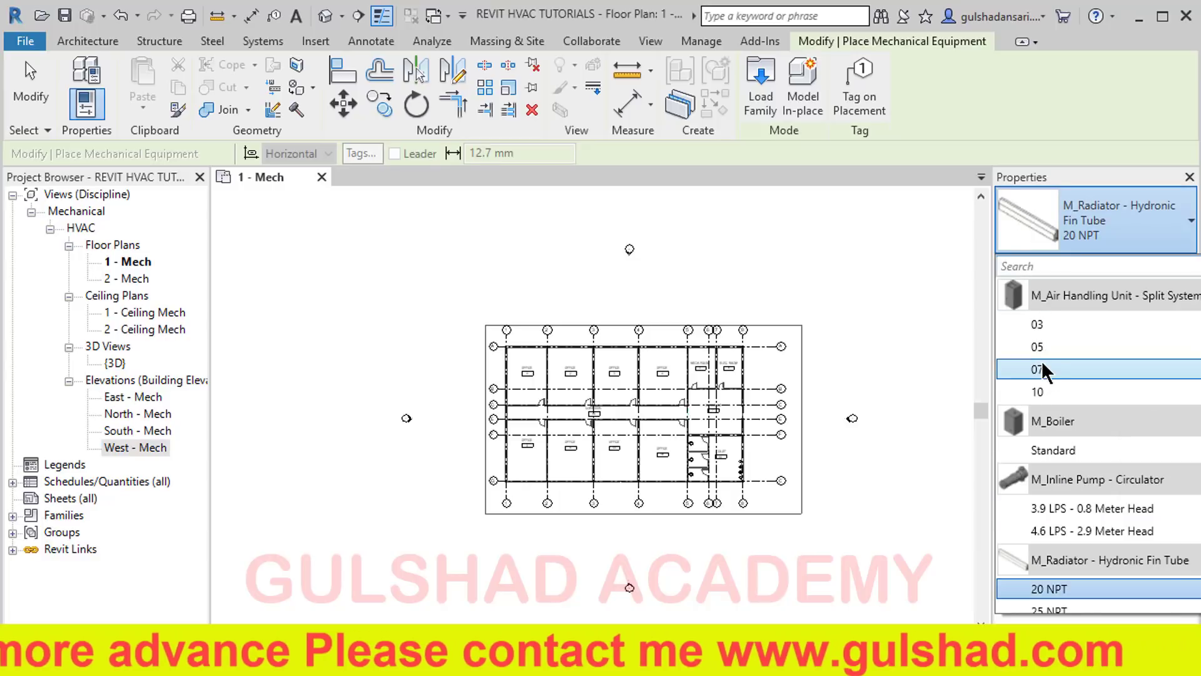
scroll(1041, 360, down, 5)
scroll(1038, 355, down, 3)
scroll(1034, 411, up, 8)
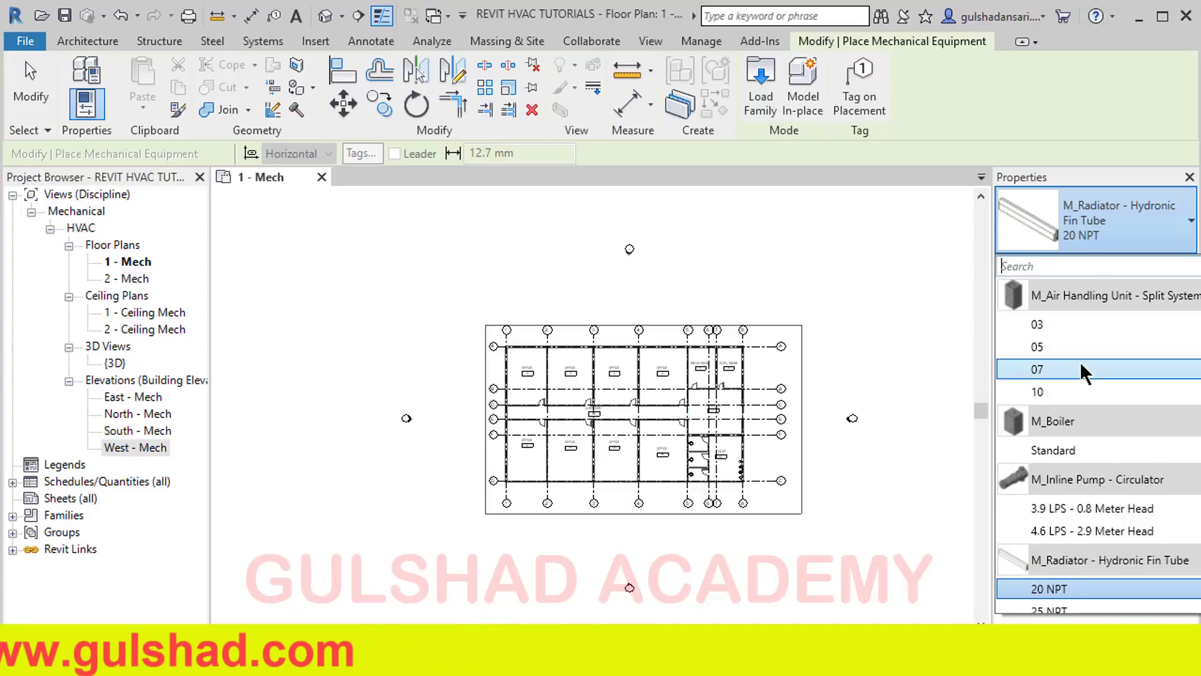
scroll(1077, 369, down, 1)
scroll(1064, 408, down, 2)
scroll(1060, 381, down, 1)
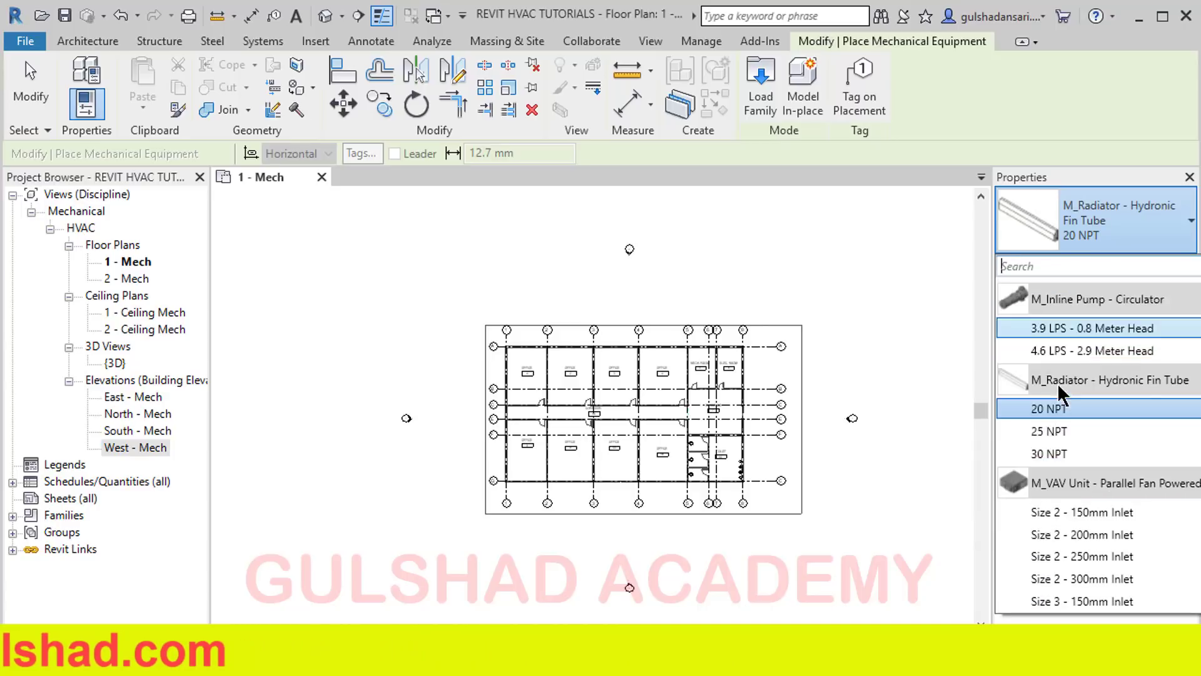
scroll(1038, 438, down, 1)
scroll(1042, 388, down, 2)
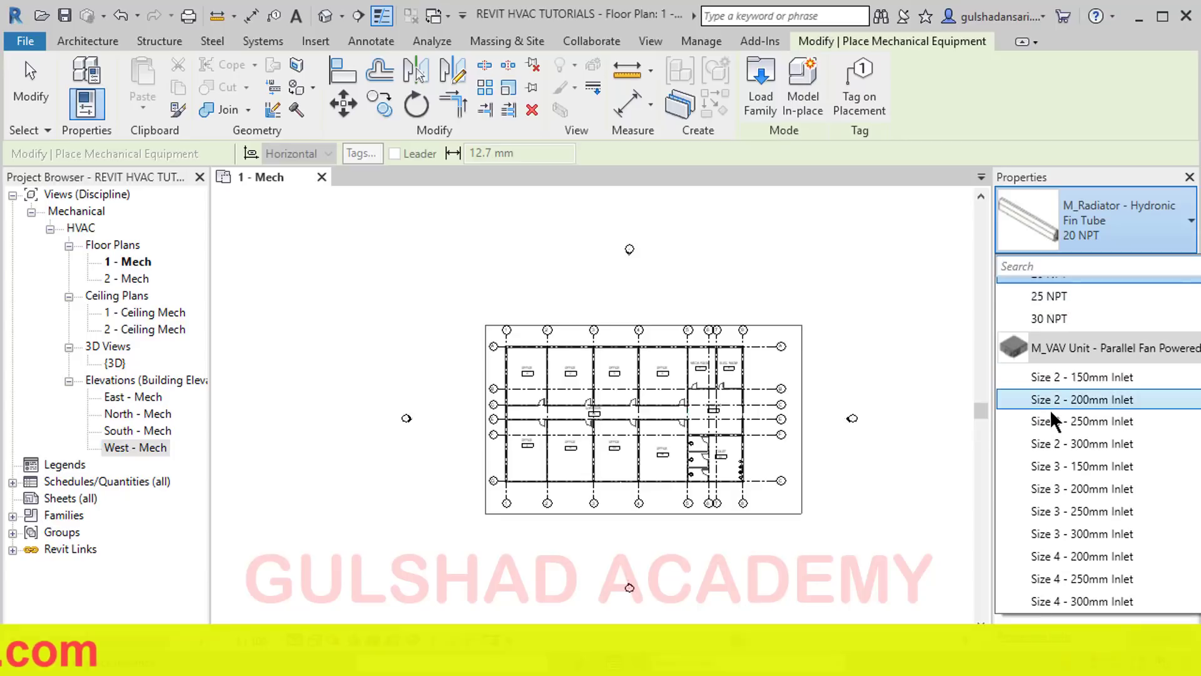
scroll(1054, 386, down, 3)
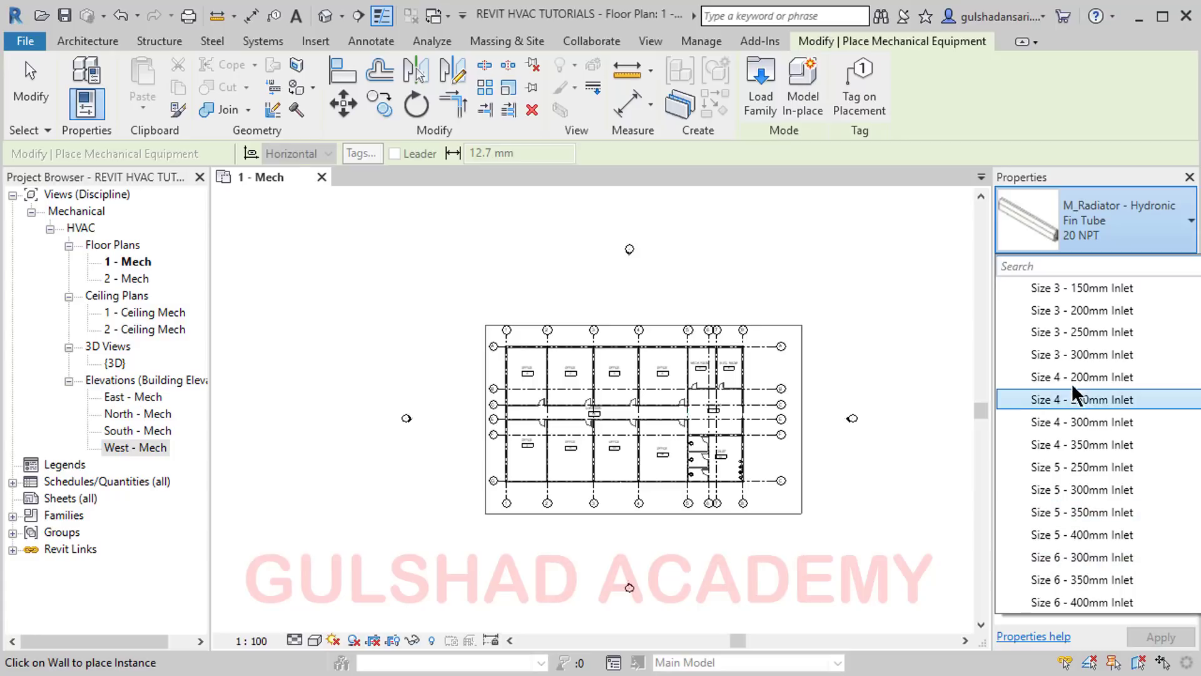
scroll(1068, 563, up, 8)
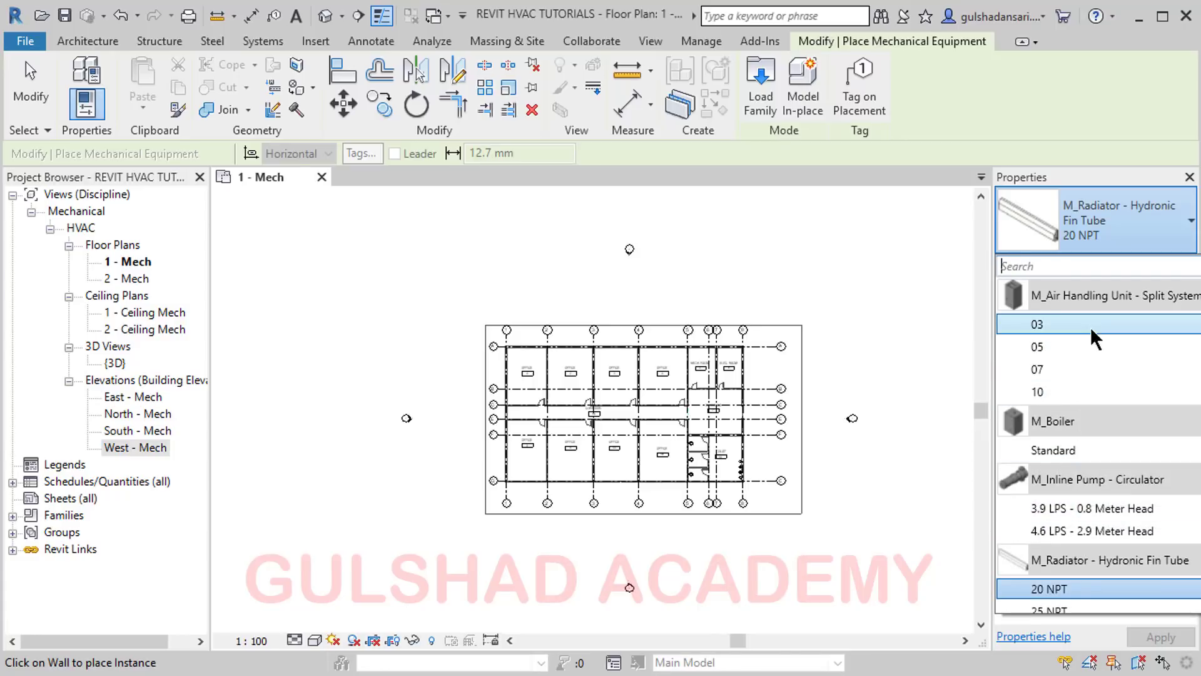
scroll(1113, 548, down, 7)
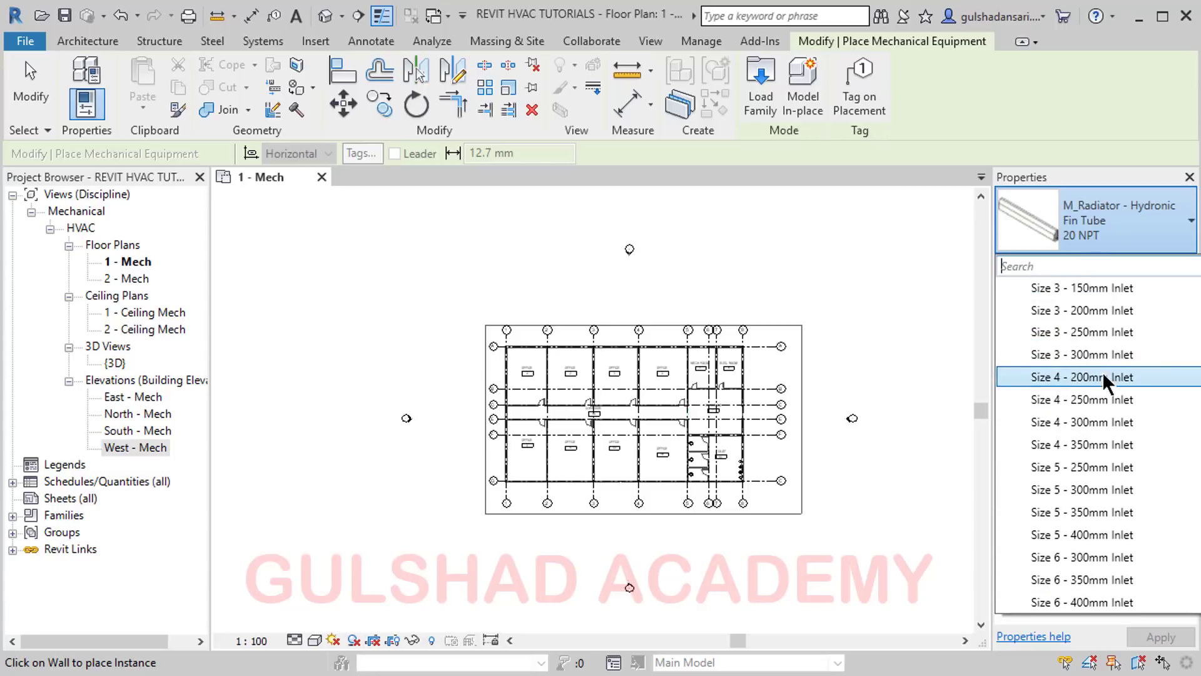
click(1046, 220)
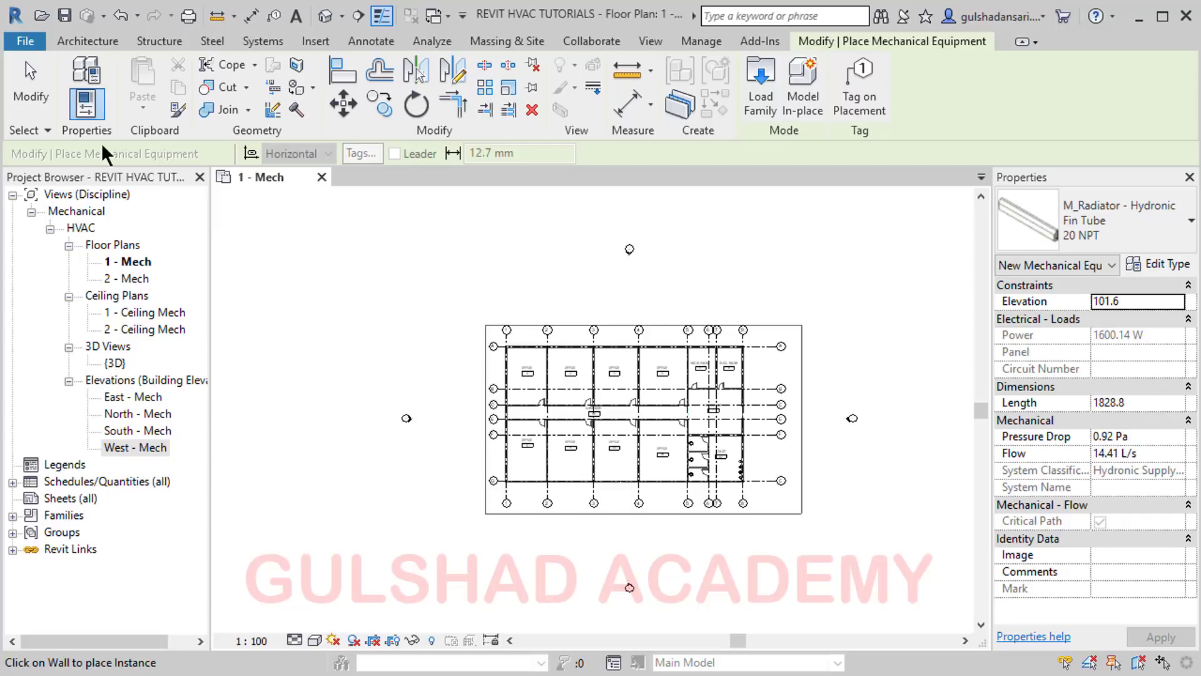
click(30, 80)
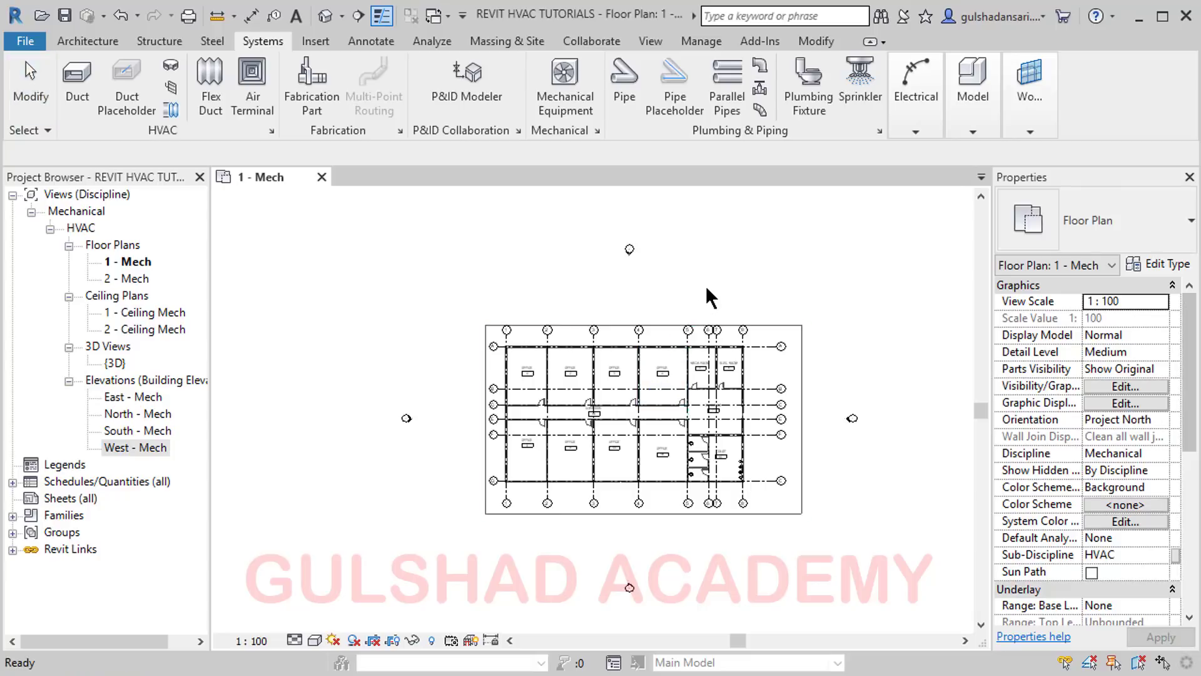
Open the 1 - Ceiling Mech ceiling plan at the row of offices between grids 1 and 4
middle_drag(707, 280, 670, 268)
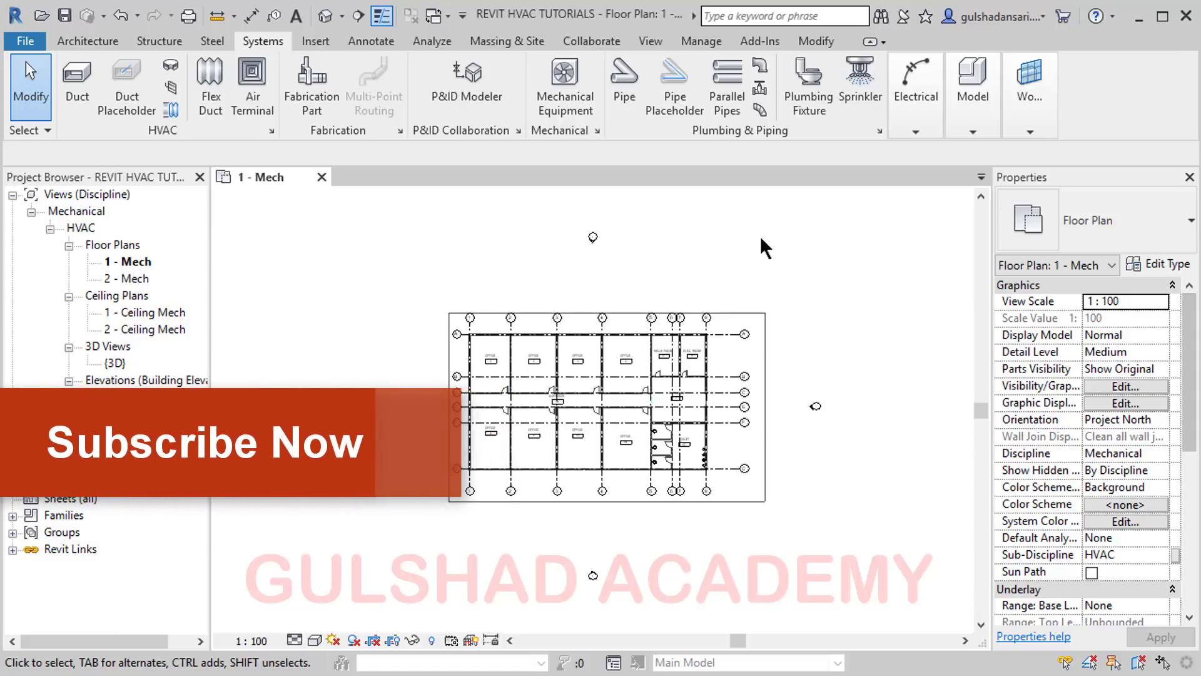
double_click(134, 312)
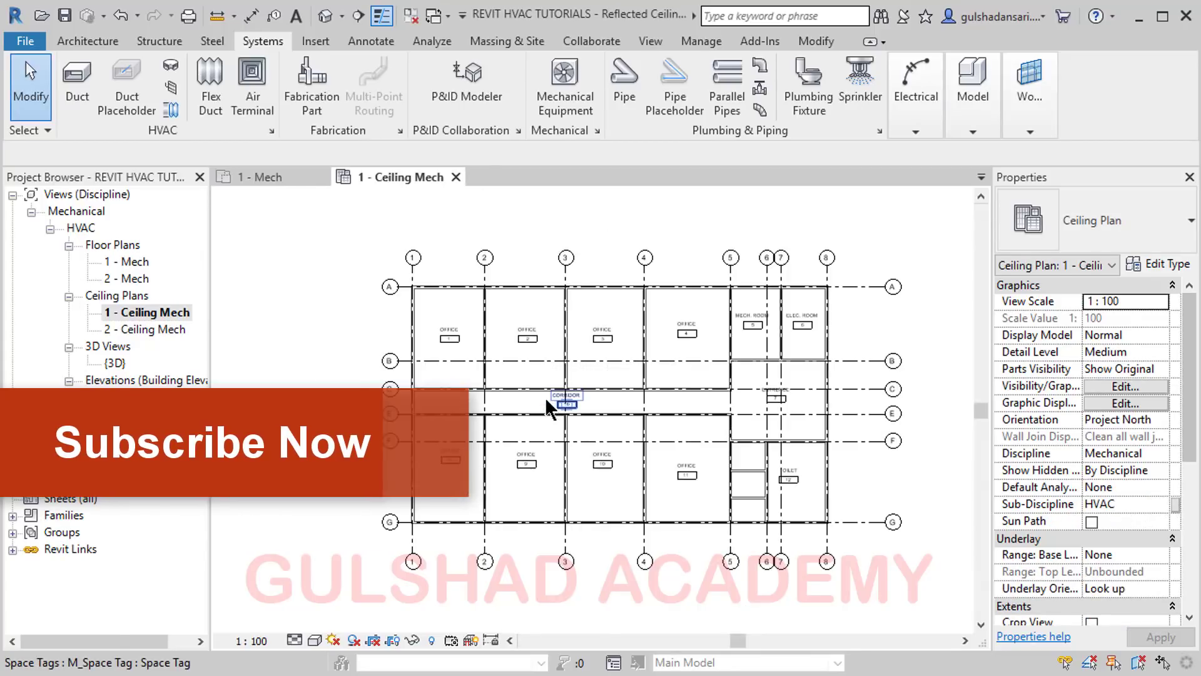
scroll(585, 358, up, 4)
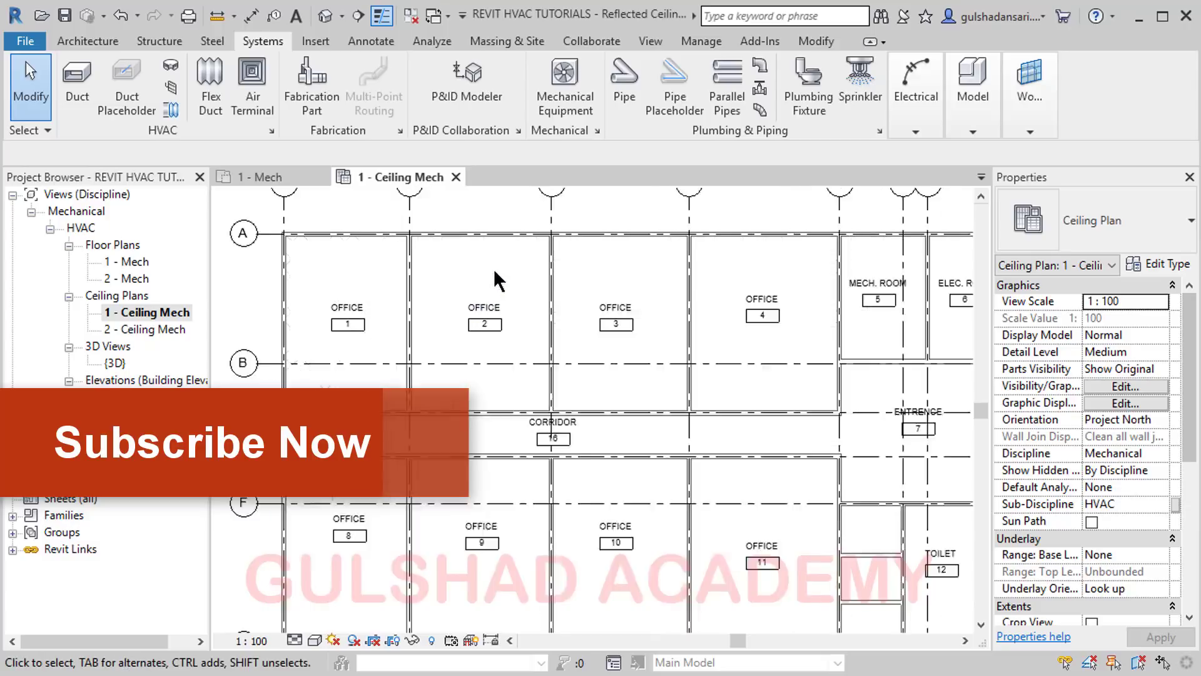
scroll(499, 278, up, 1)
middle_drag(537, 334, 589, 384)
scroll(620, 349, up, 1)
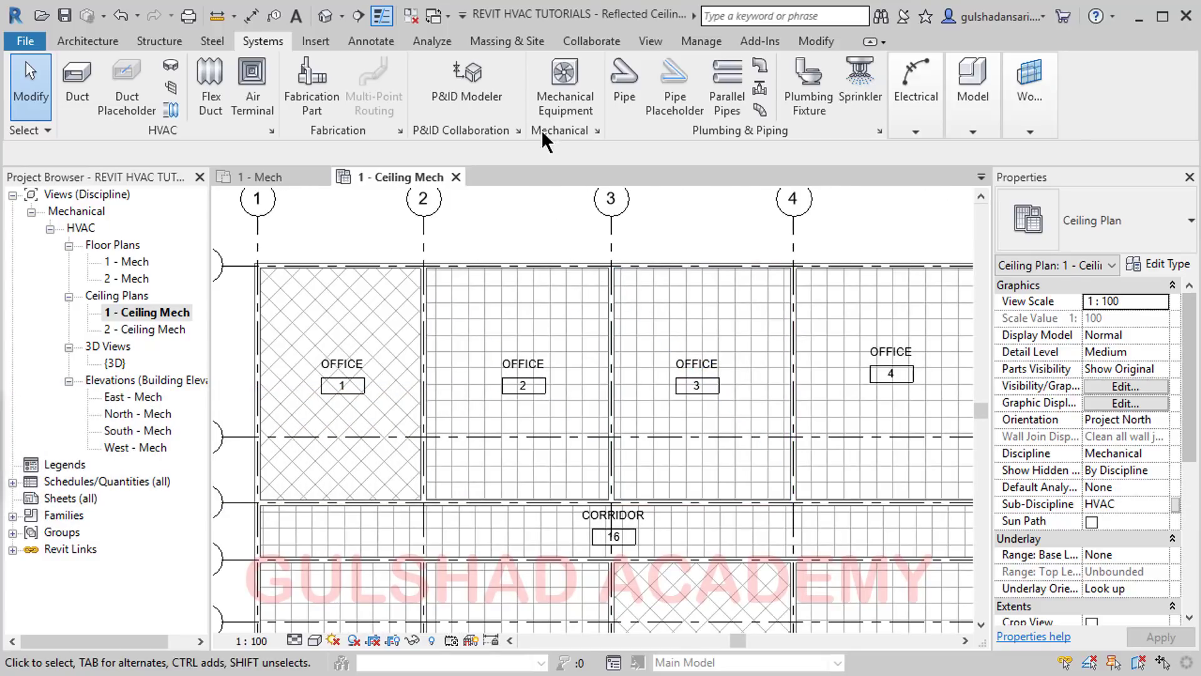
Start placing mechanical equipment using the M_VAV Unit - Parallel Fan Powered family in type Size 4 - 250mm Inlet
click(542, 105)
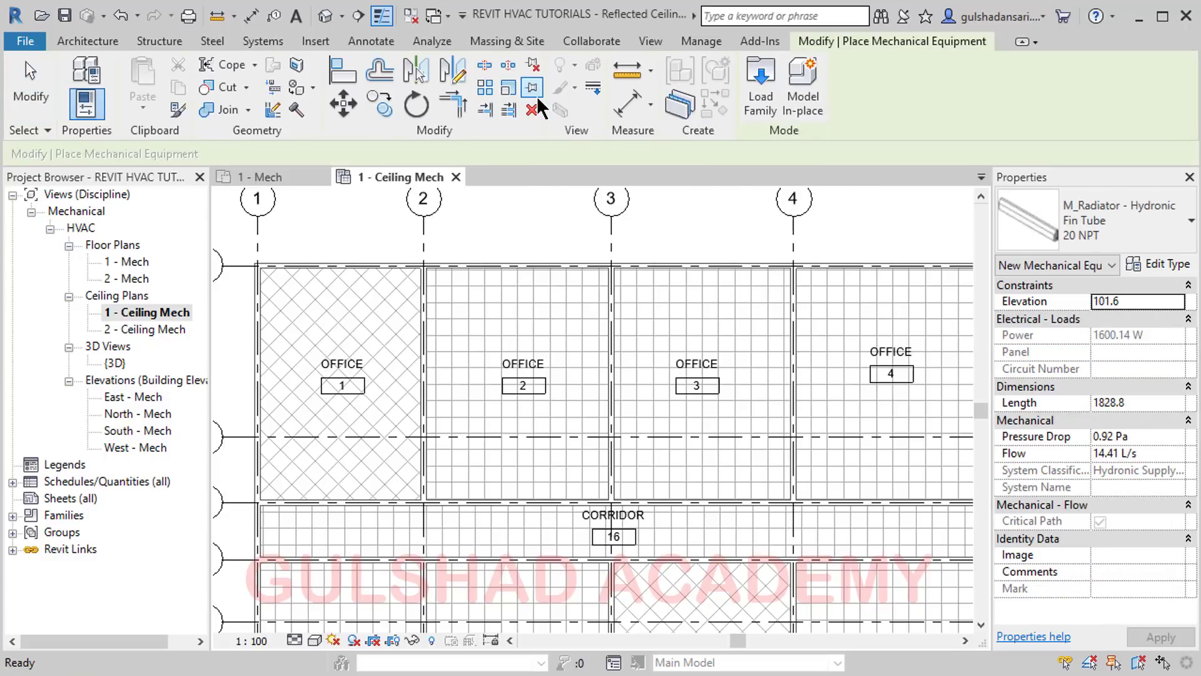
click(1053, 239)
scroll(1019, 361, down, 1)
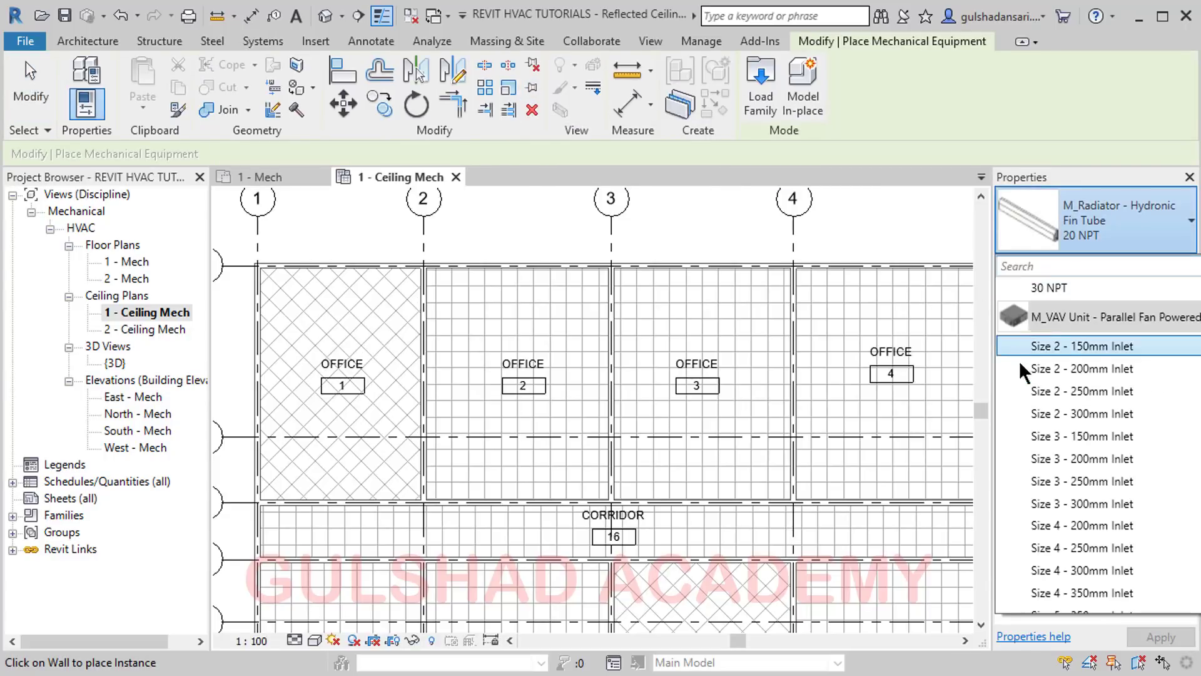
scroll(1019, 360, down, 2)
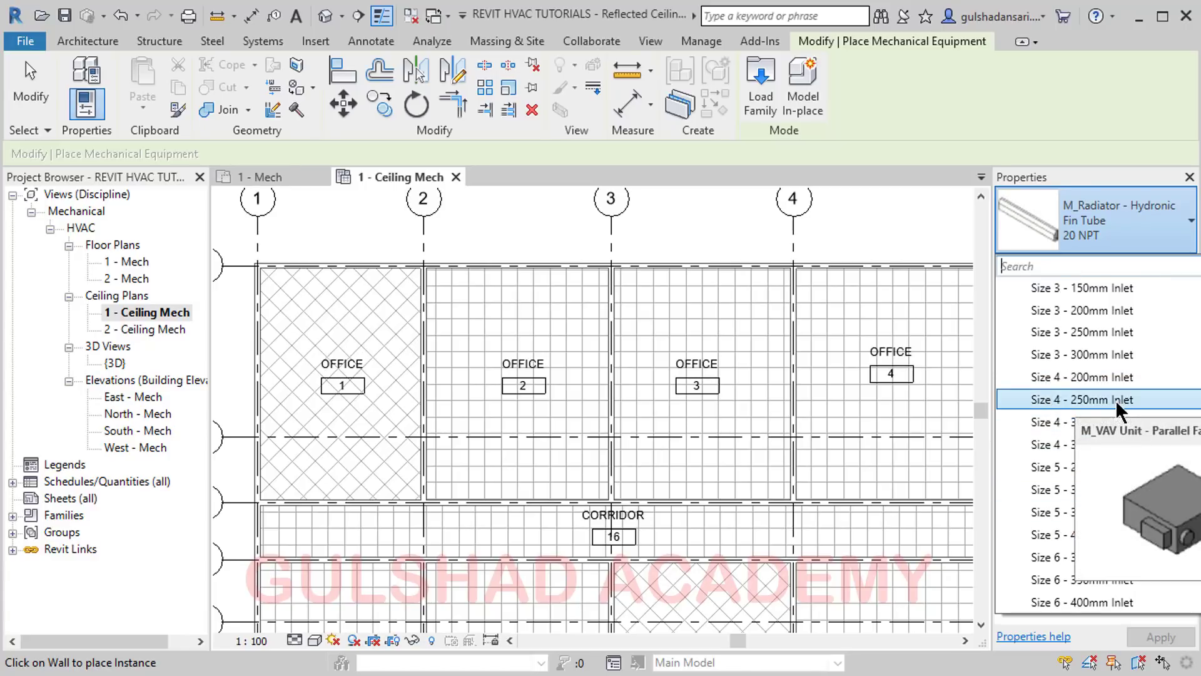
click(1039, 400)
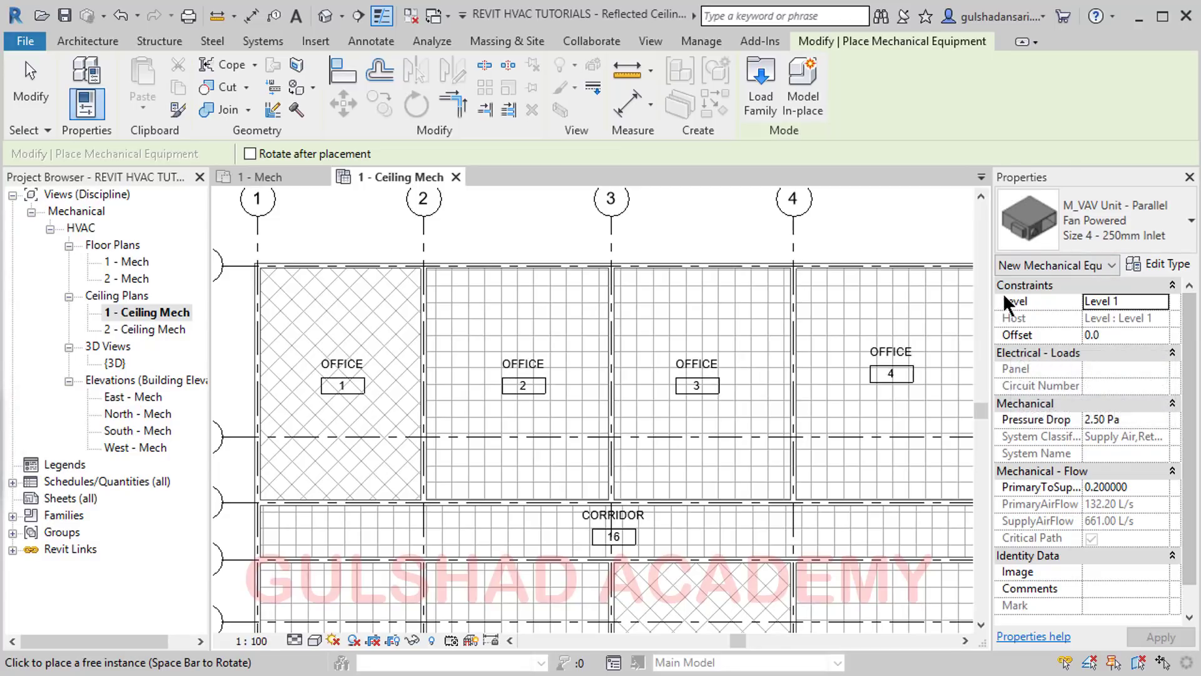
click(1122, 307)
click(1157, 302)
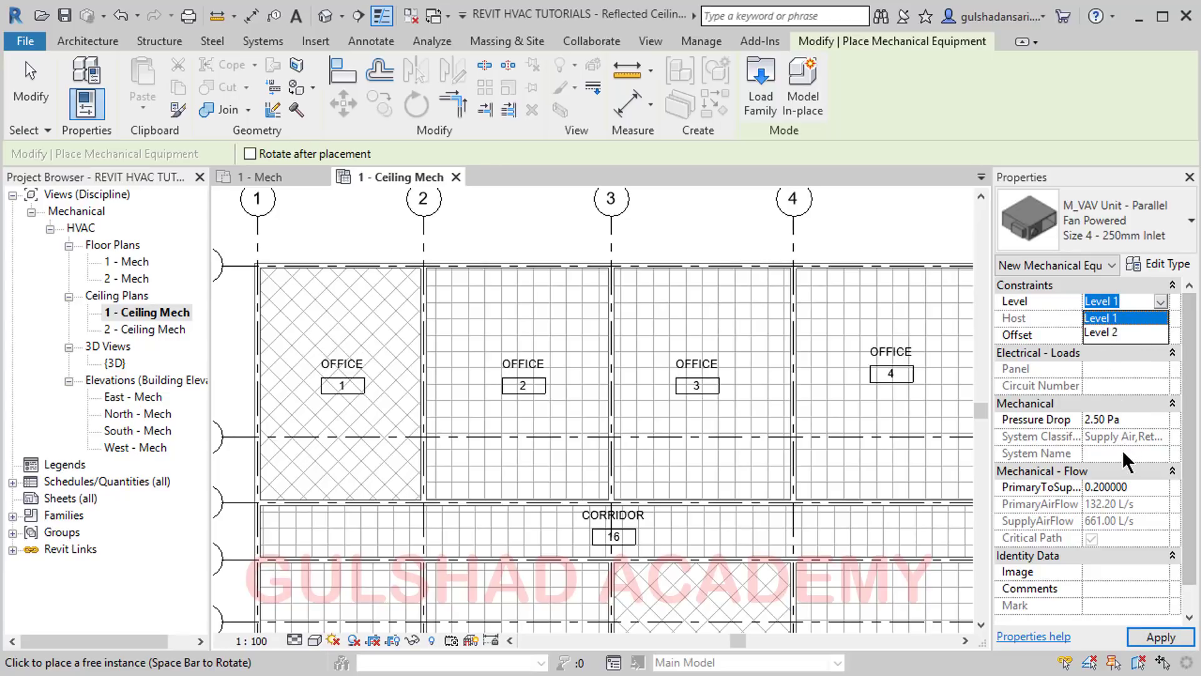
click(1103, 318)
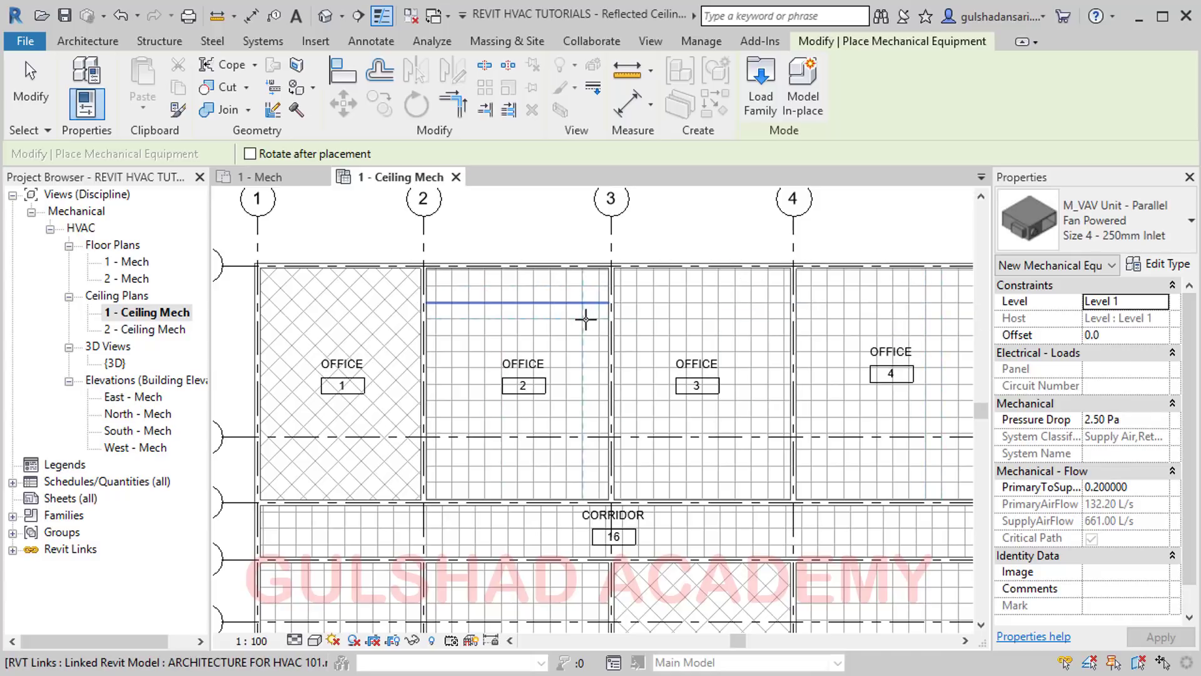
click(1117, 336)
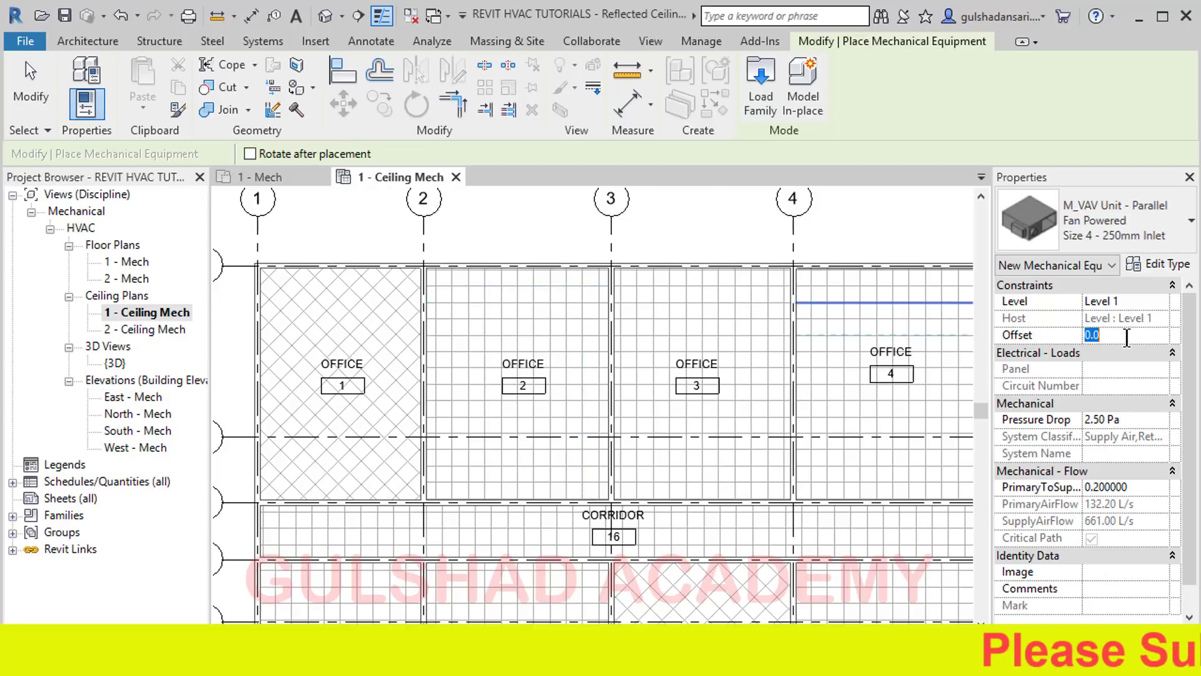
click(1089, 336)
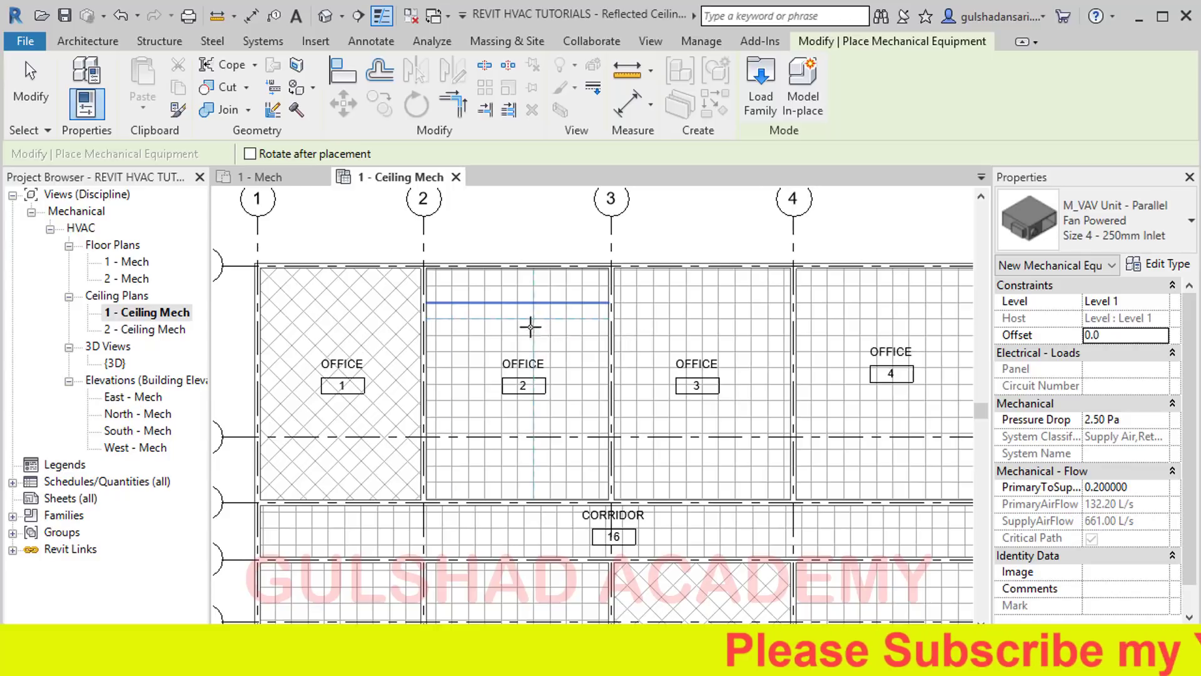
scroll(532, 324, up, 2)
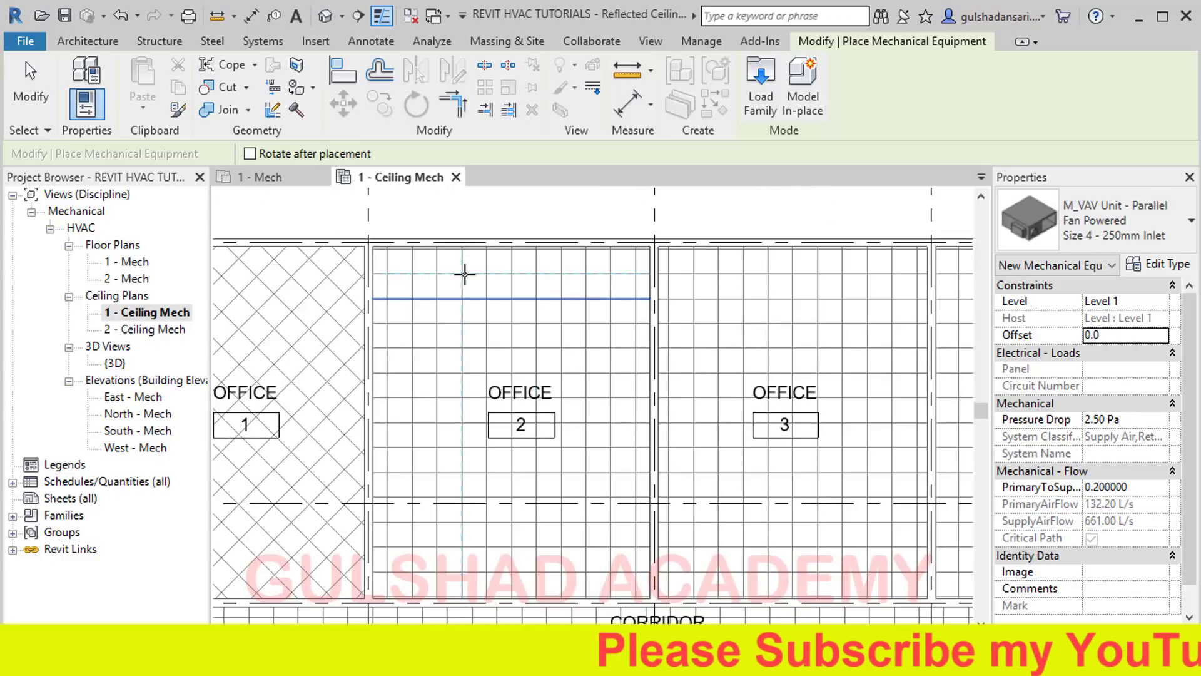
key(Escape)
Check the ceiling heights in offices 1 to 4 with the Spot Elevation tool, without placing an annotation
scroll(471, 272, down, 2)
scroll(472, 269, down, 1)
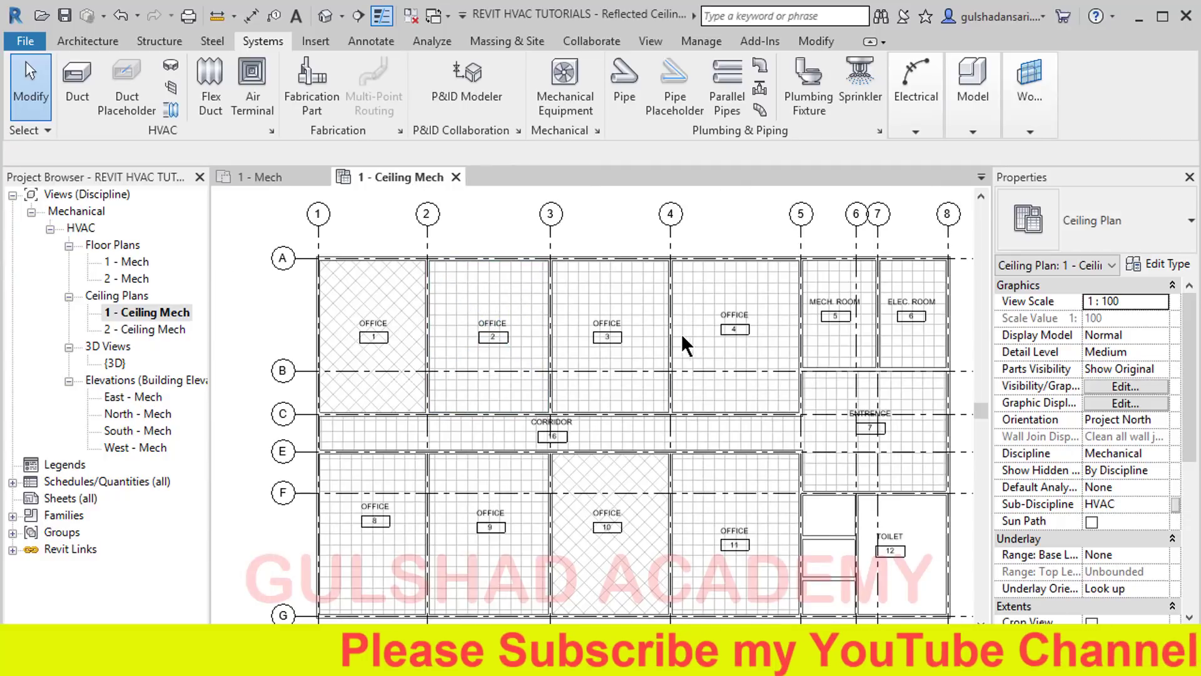
middle_drag(684, 343, 657, 336)
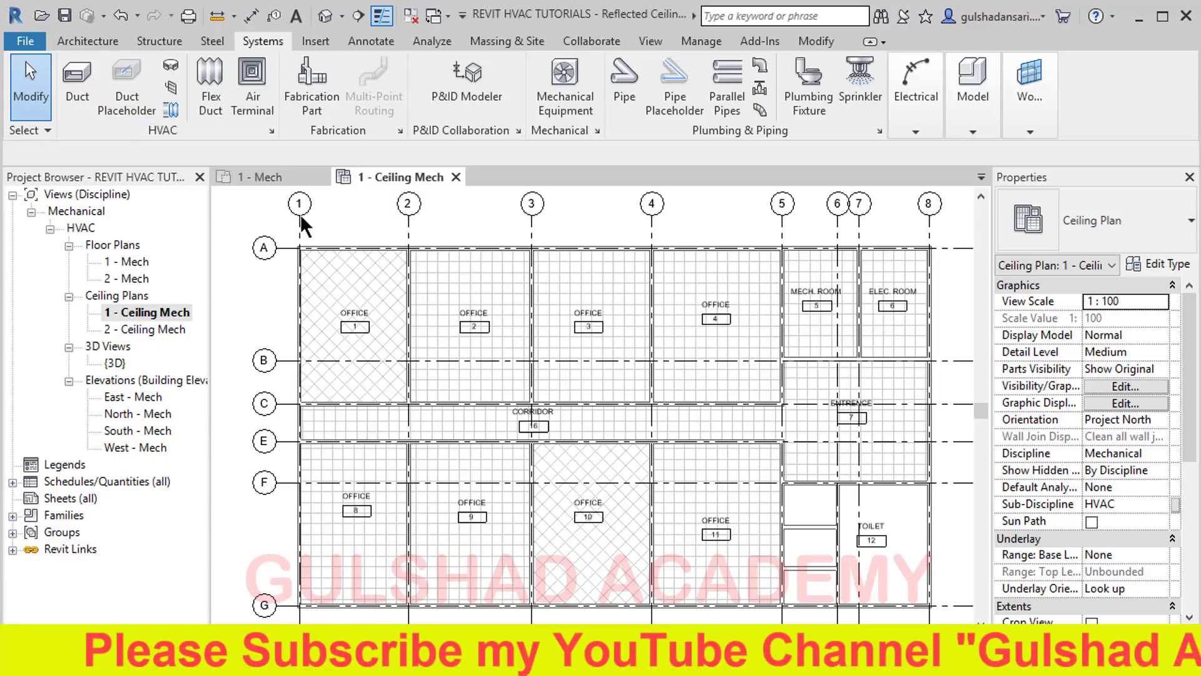
click(384, 42)
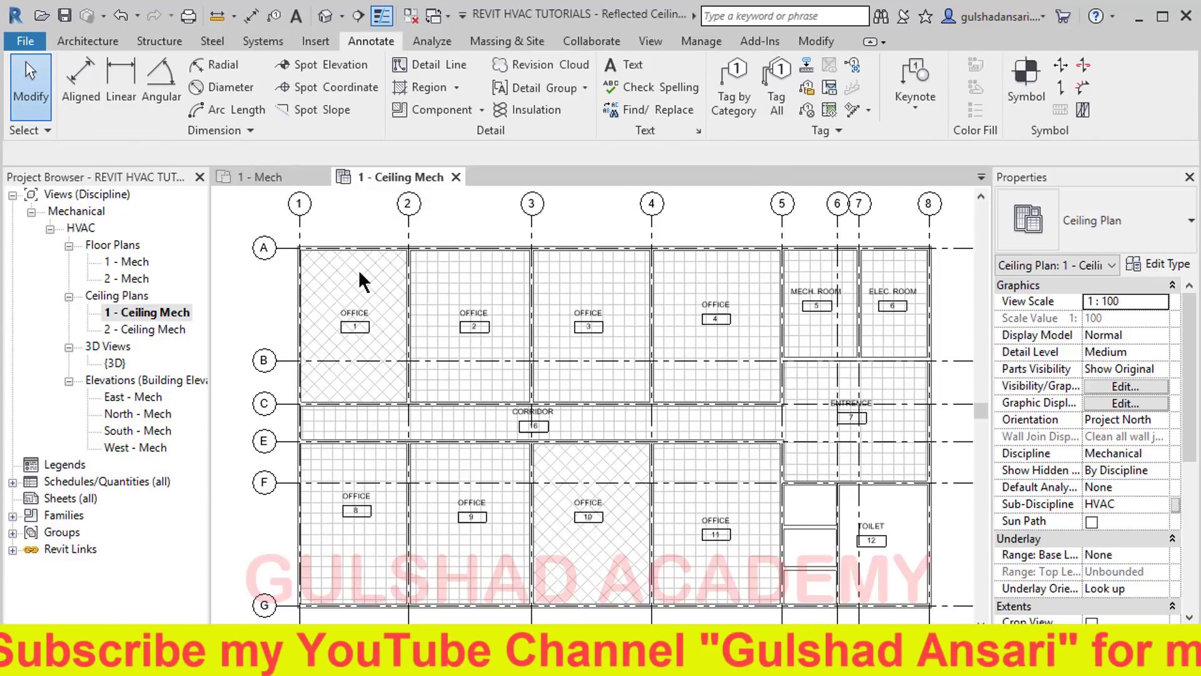
click(306, 63)
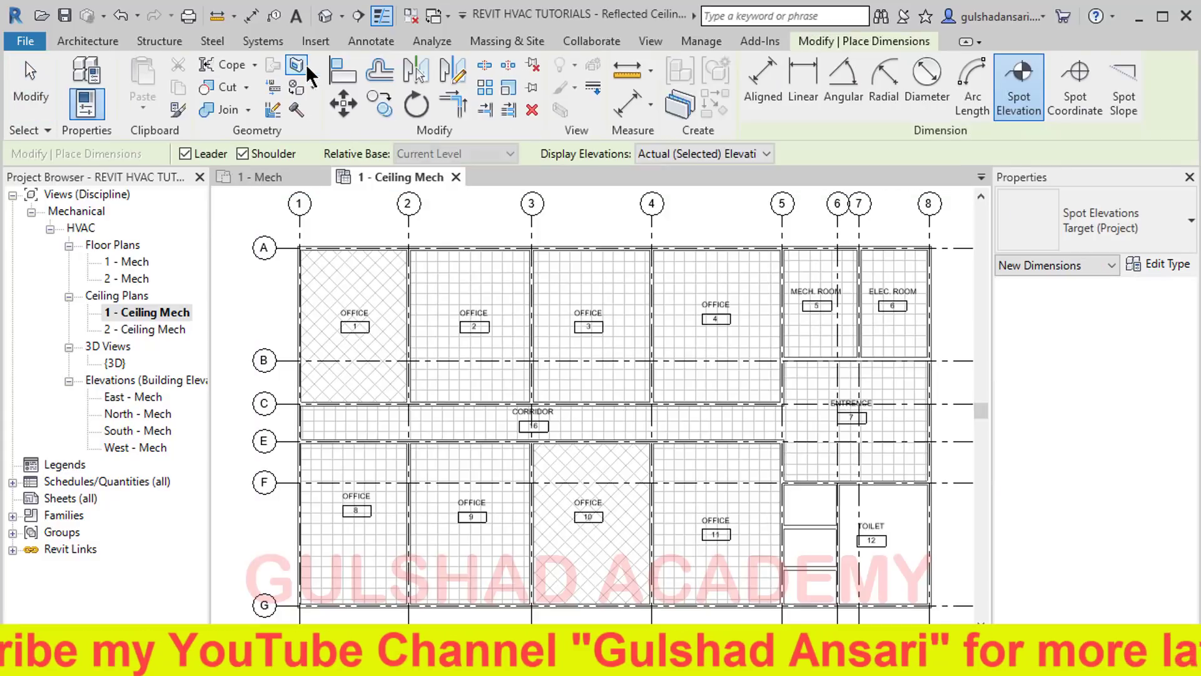
scroll(487, 339, up, 5)
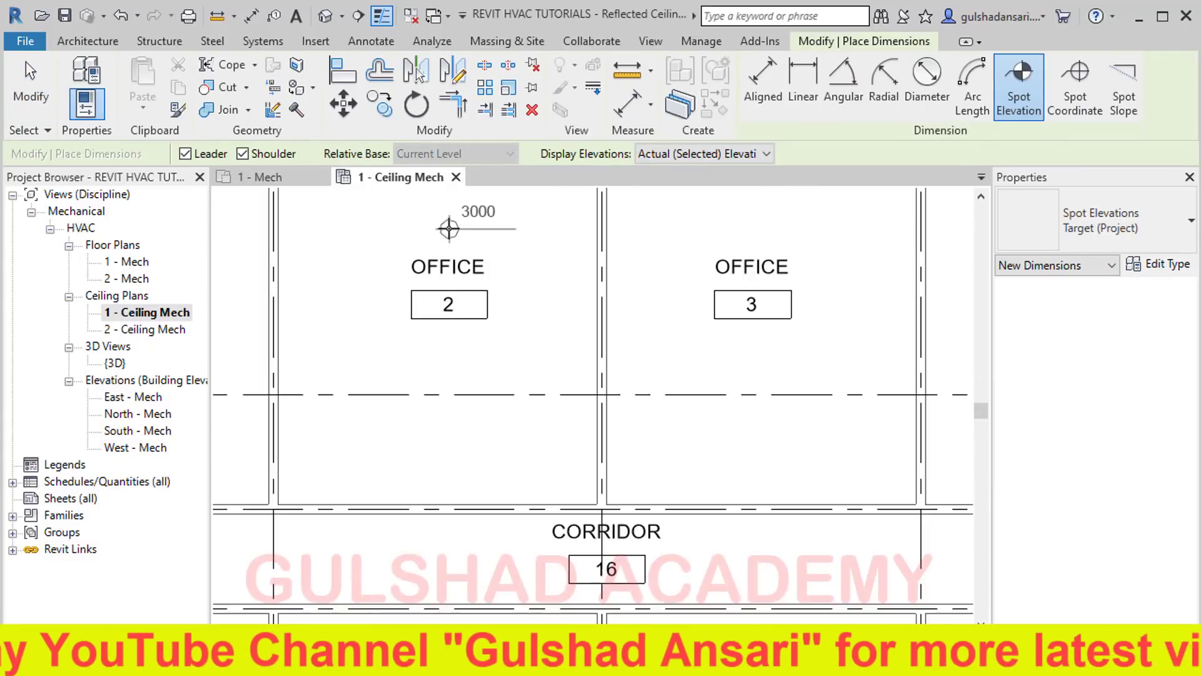
scroll(449, 228, up, 1)
middle_drag(449, 228, 467, 352)
scroll(461, 303, up, 2)
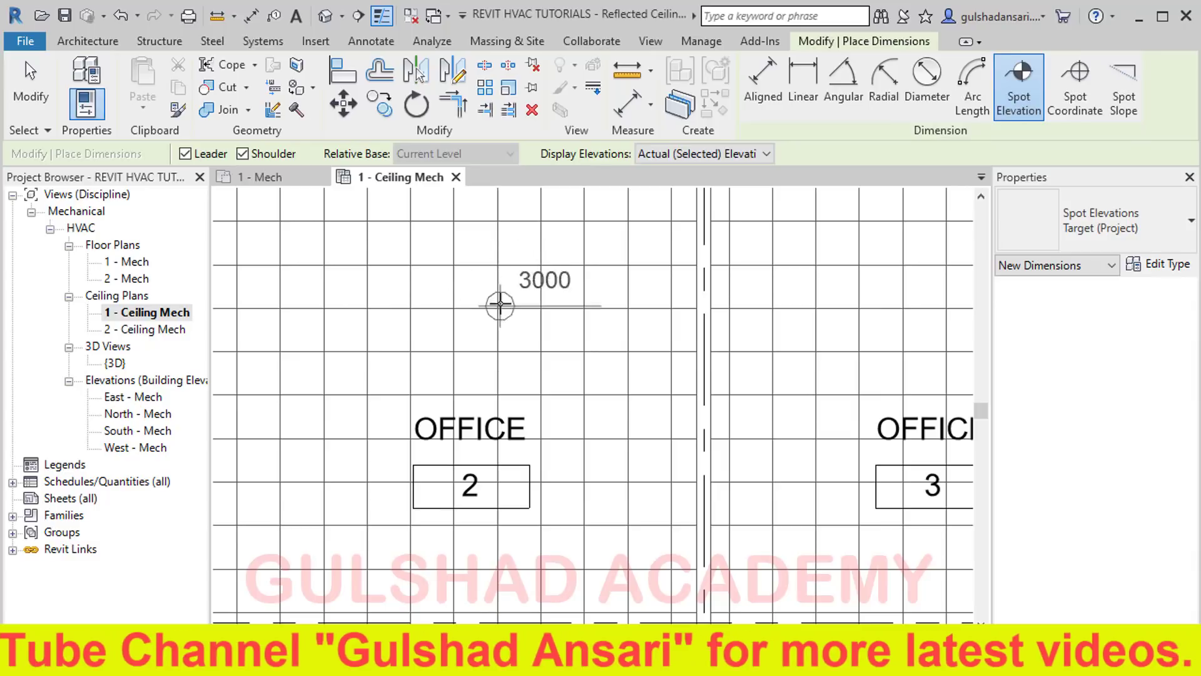
scroll(776, 307, down, 2)
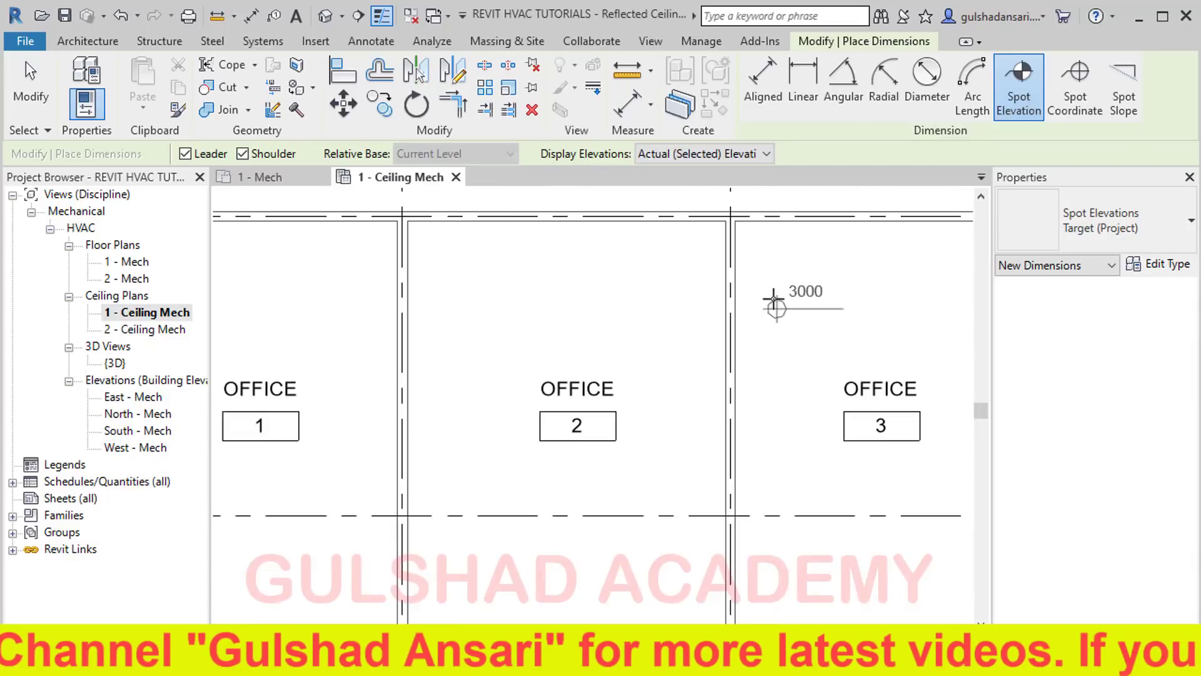
scroll(774, 296, down, 1)
middle_drag(804, 341, 557, 280)
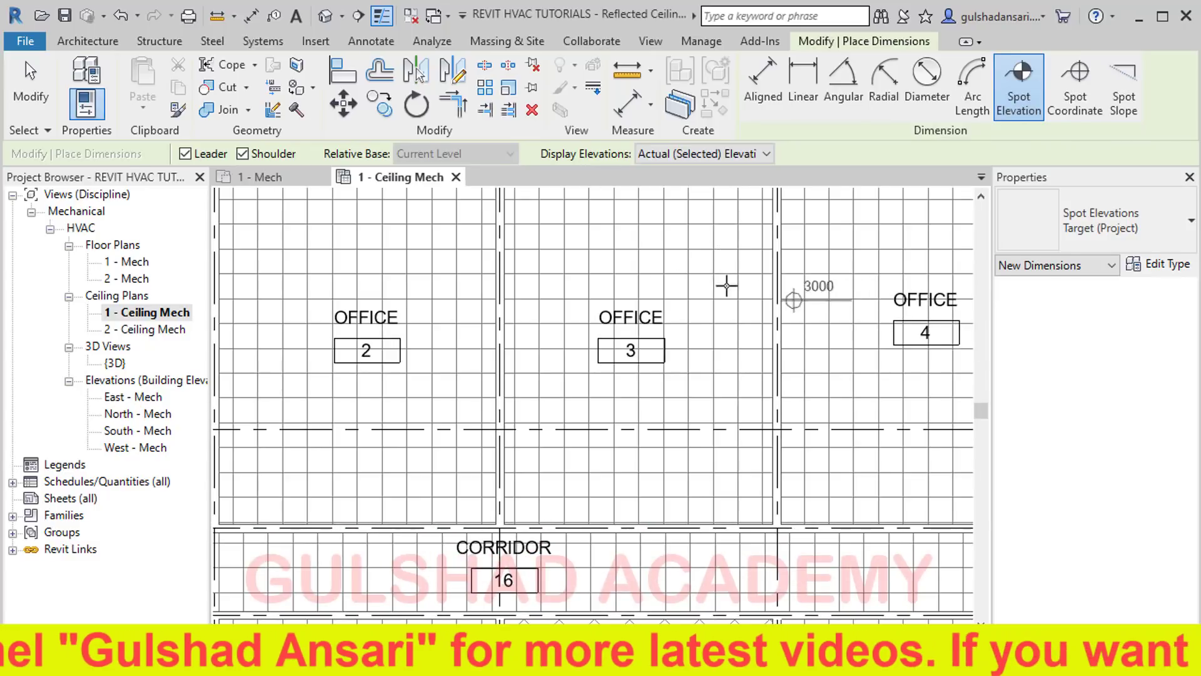
scroll(353, 241, down, 1)
middle_drag(359, 246, 606, 297)
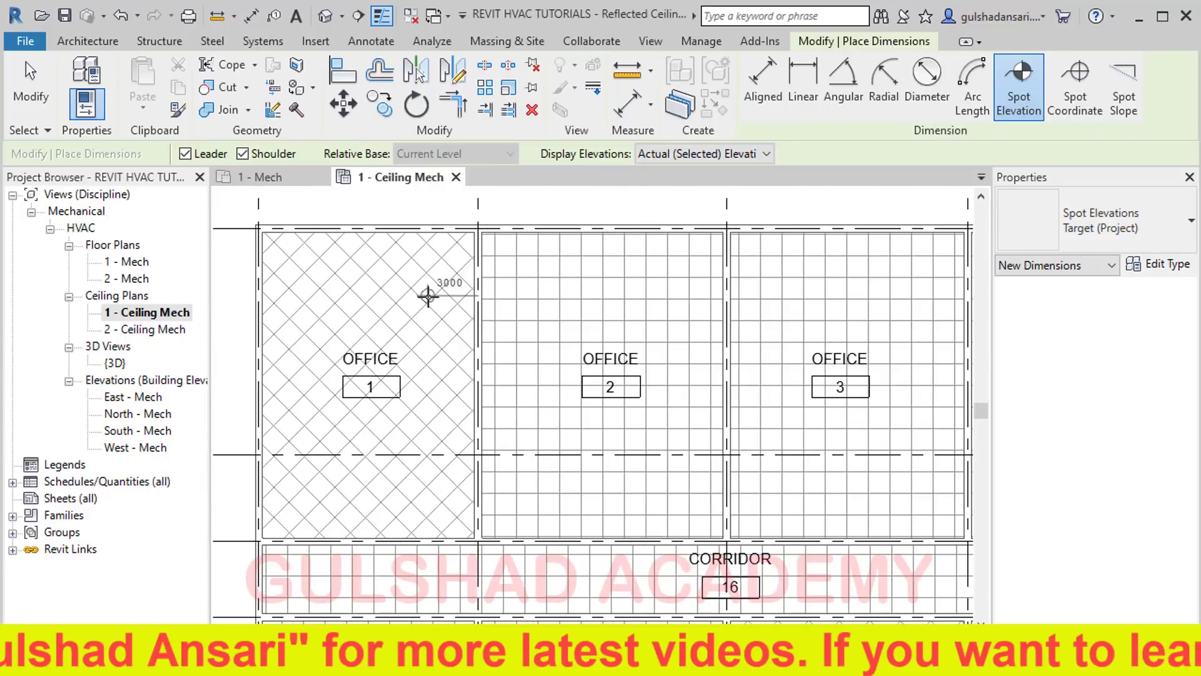
scroll(767, 291, up, 1)
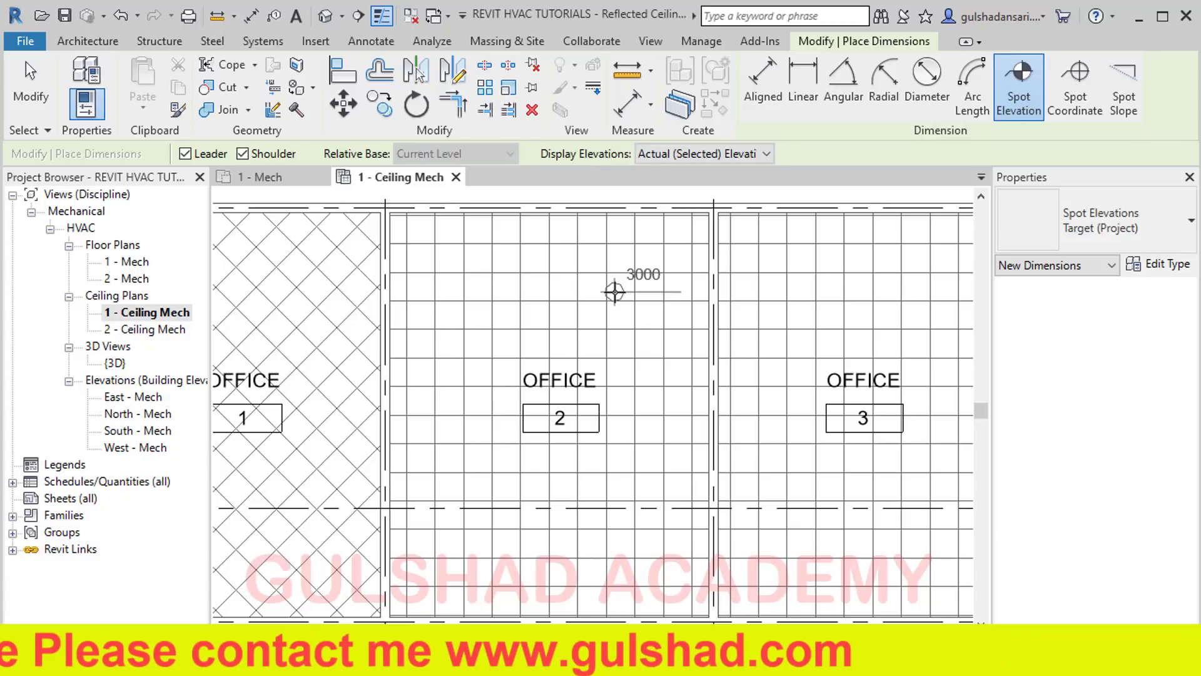
key(Escape)
key(Escape)
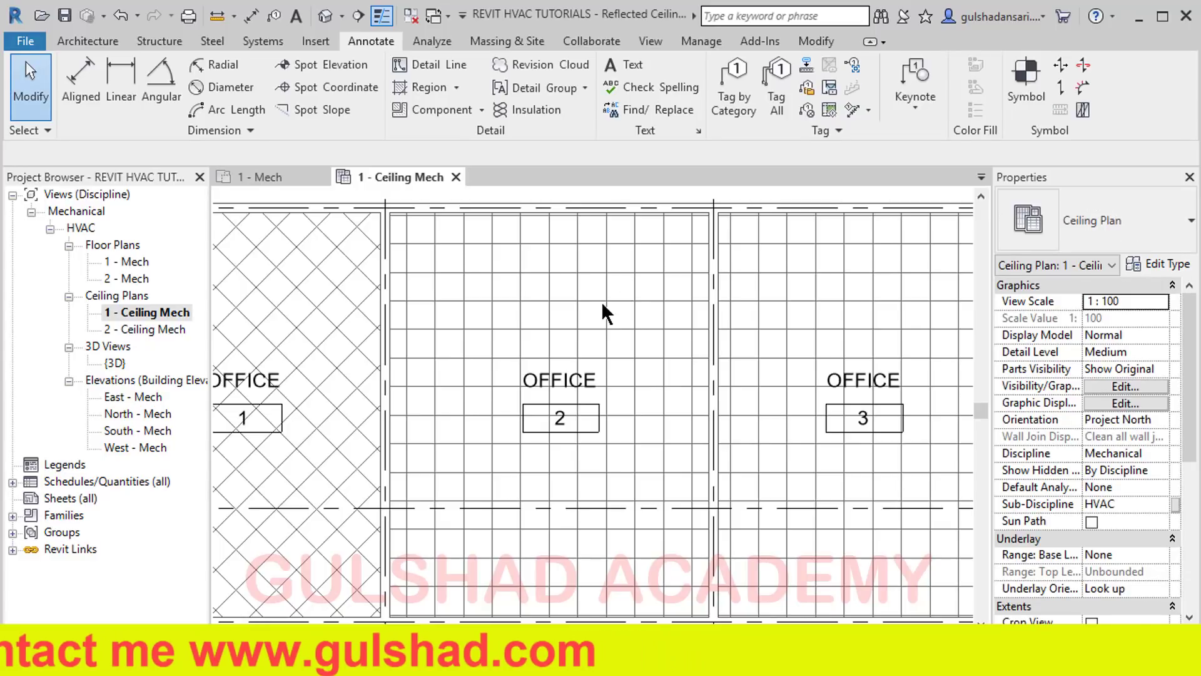
Start placing a Size 4 - 250mm Inlet parallel fan powered VAV unit with its offset from Level 1 set to 3500
click(266, 43)
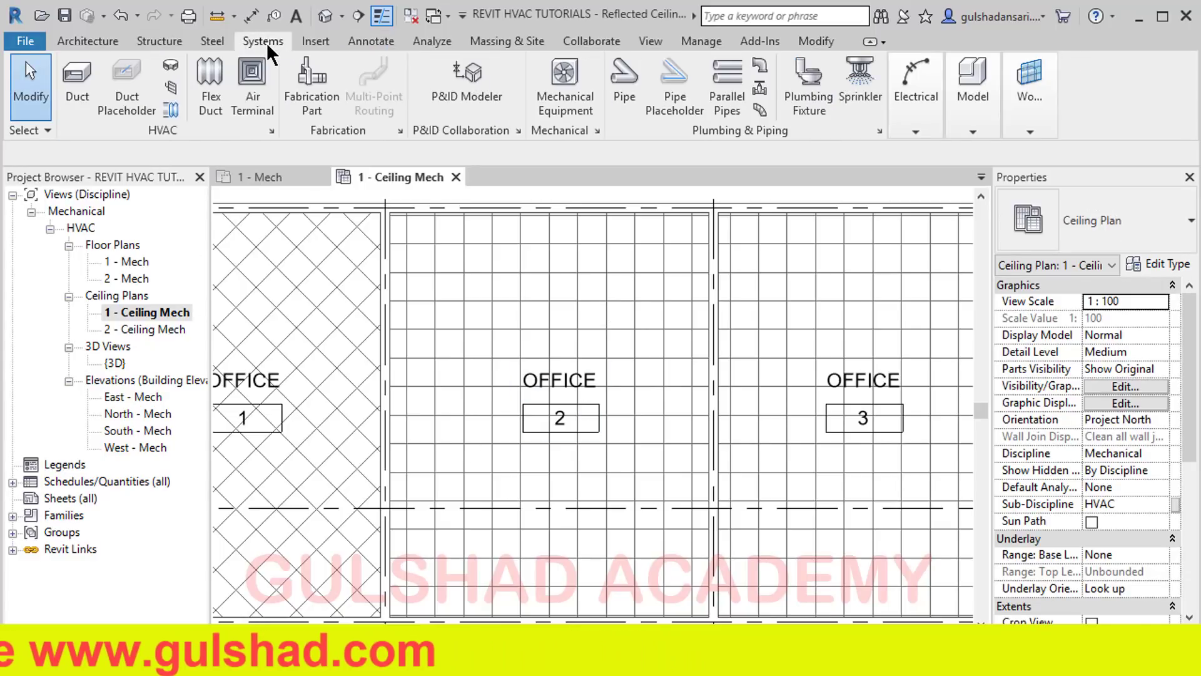
click(586, 96)
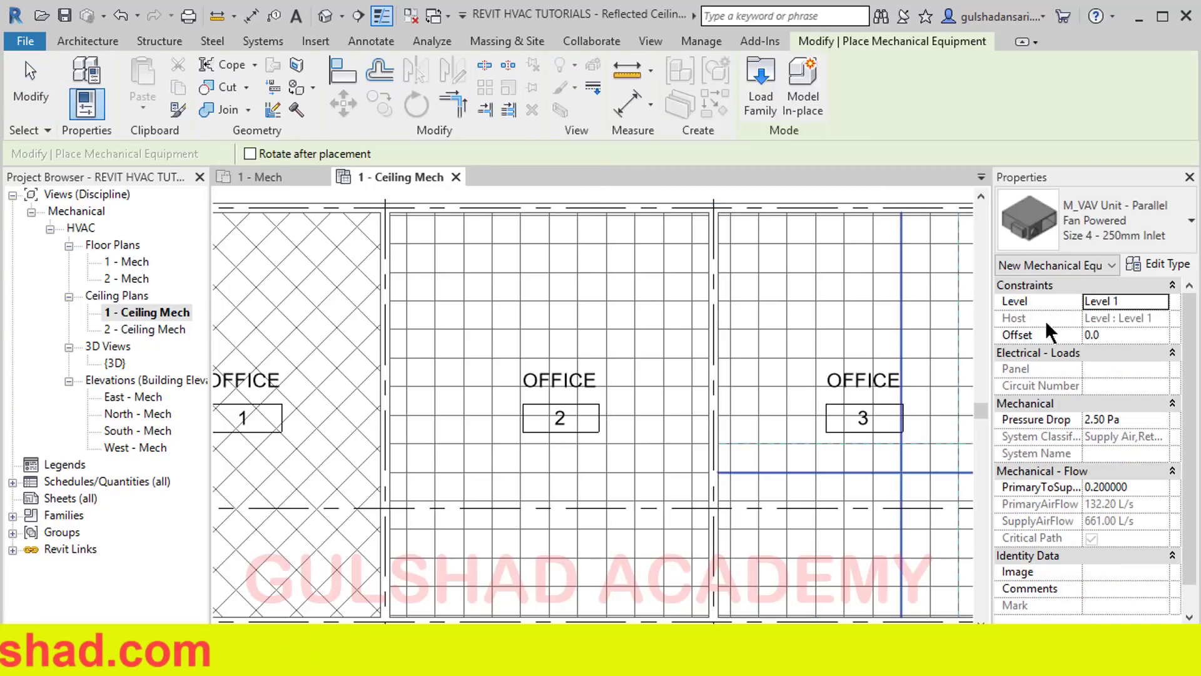
click(1111, 335)
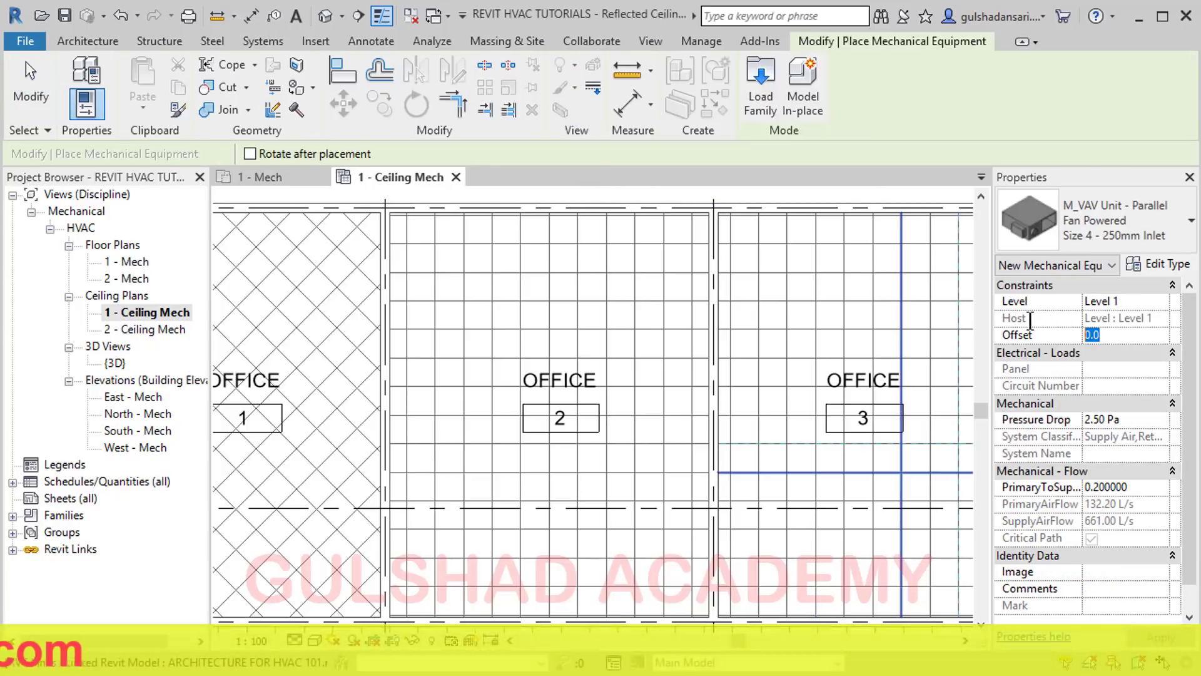
text(3500)
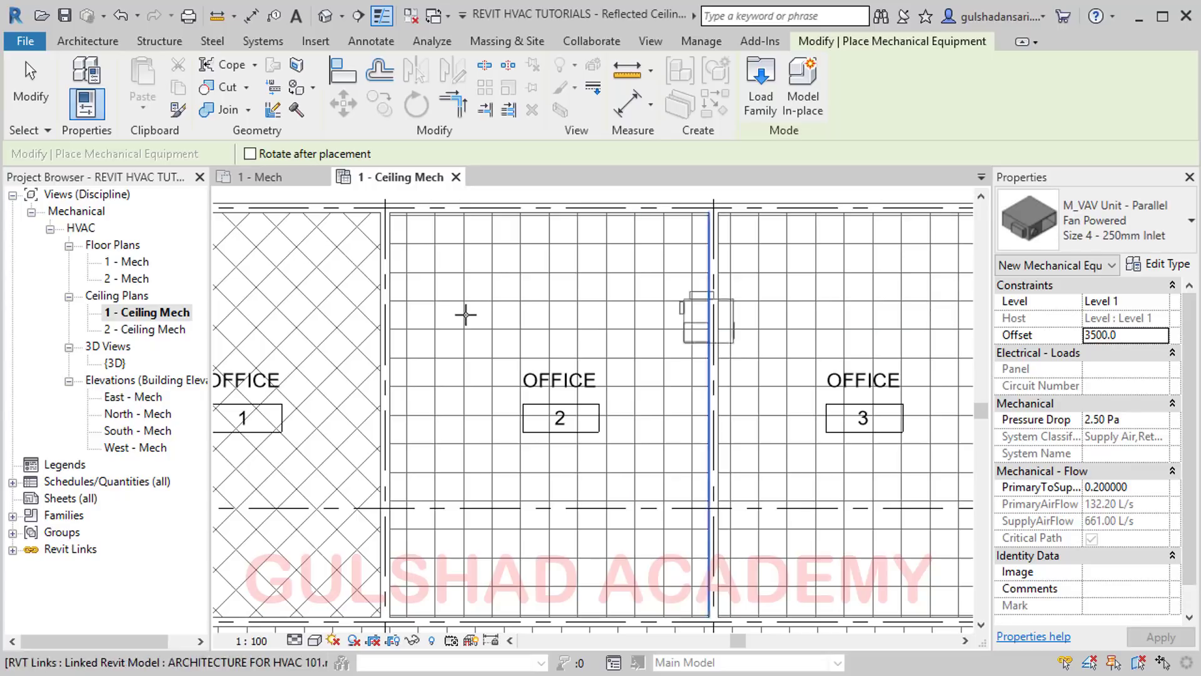
Rotate the VAV unit so its 250 mm inlet faces the corridor, and place it above the room tag in office 2
scroll(582, 331, down, 2)
scroll(582, 332, up, 4)
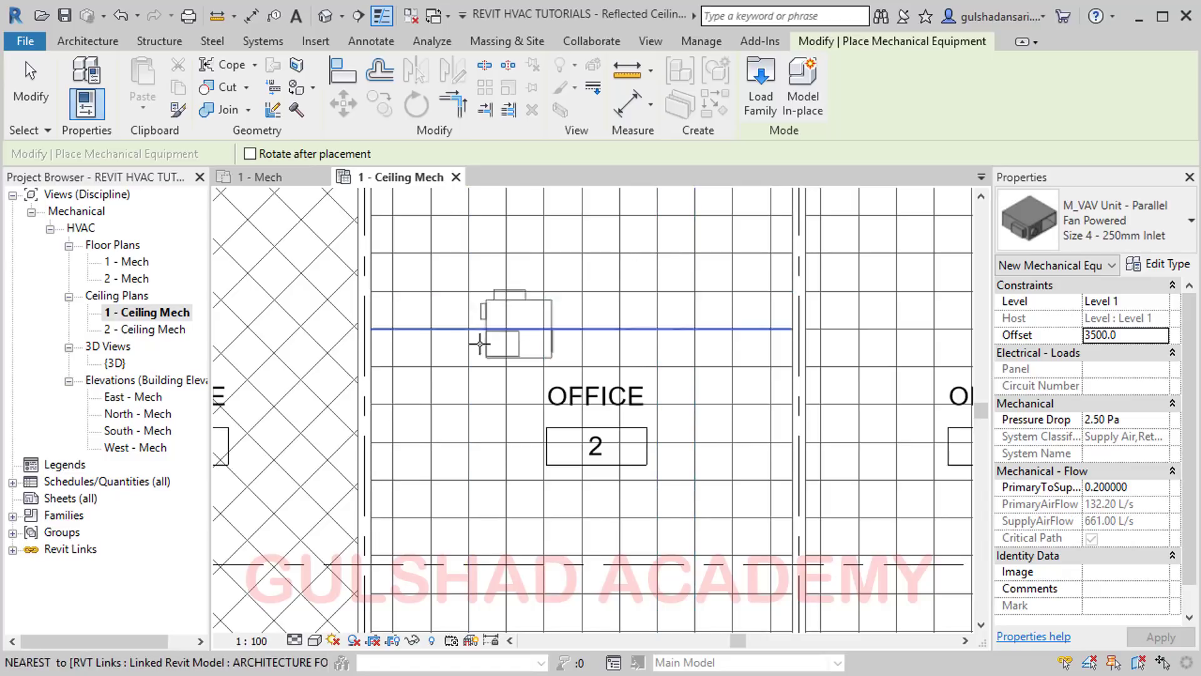
middle_drag(652, 327, 510, 358)
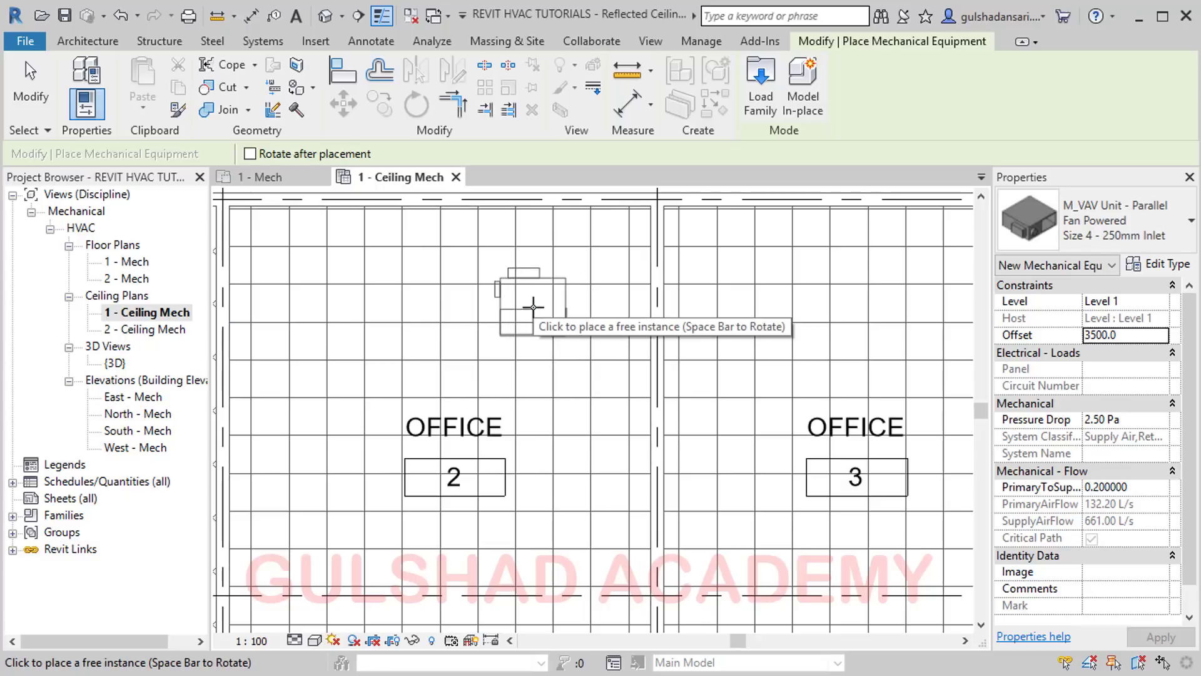
key(space)
key(space)
key(space)
key(space)
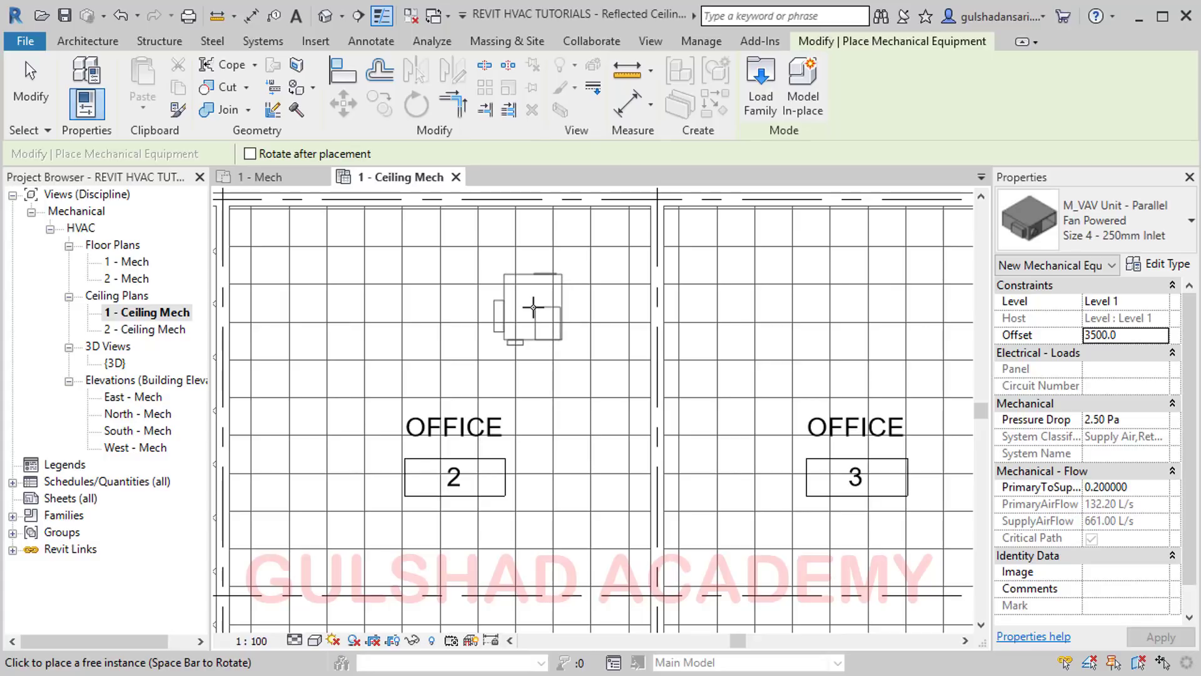
key(space)
key(space)
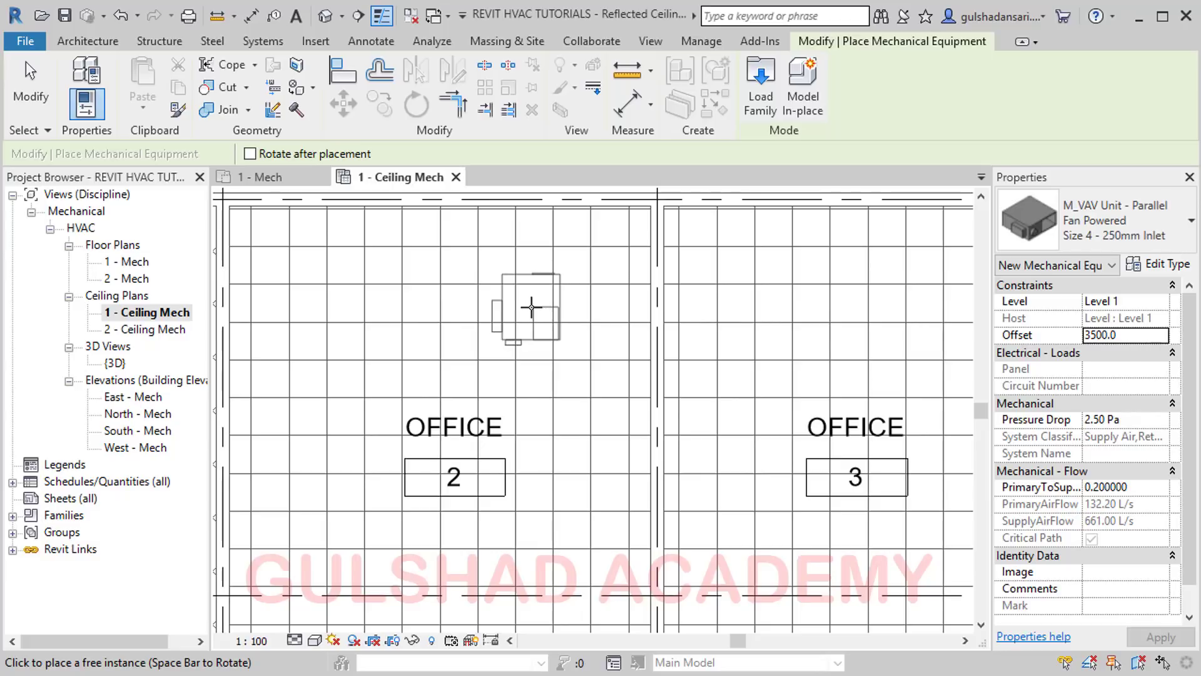
click(530, 309)
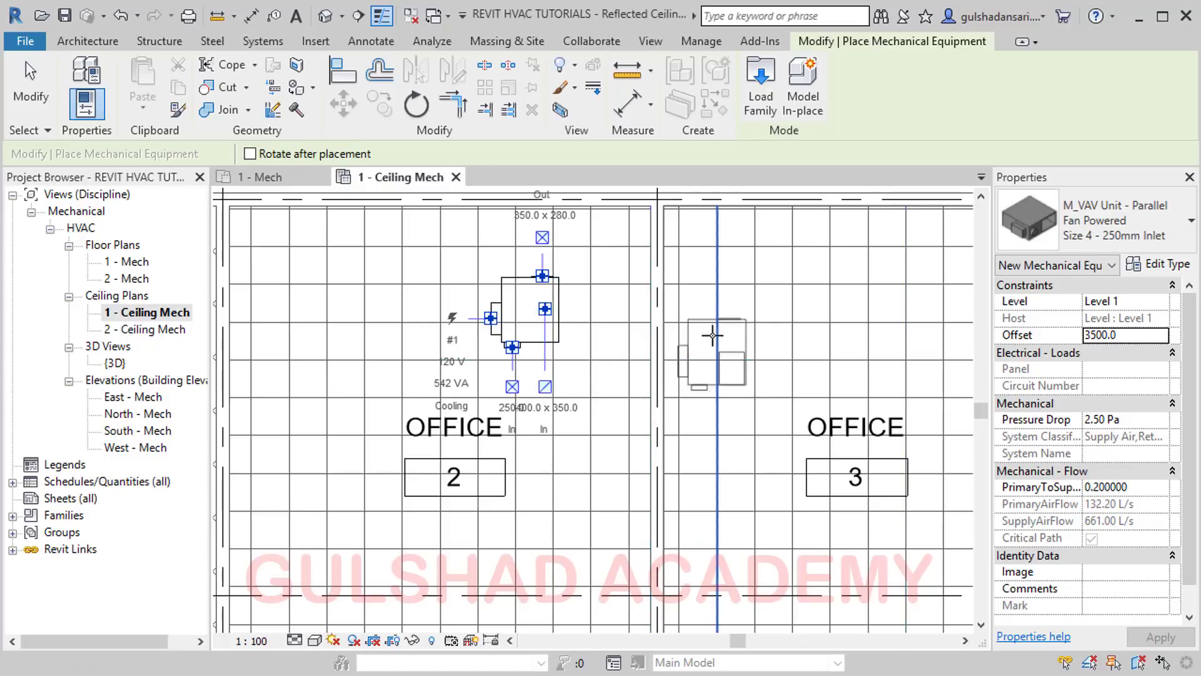
scroll(478, 295, down, 2)
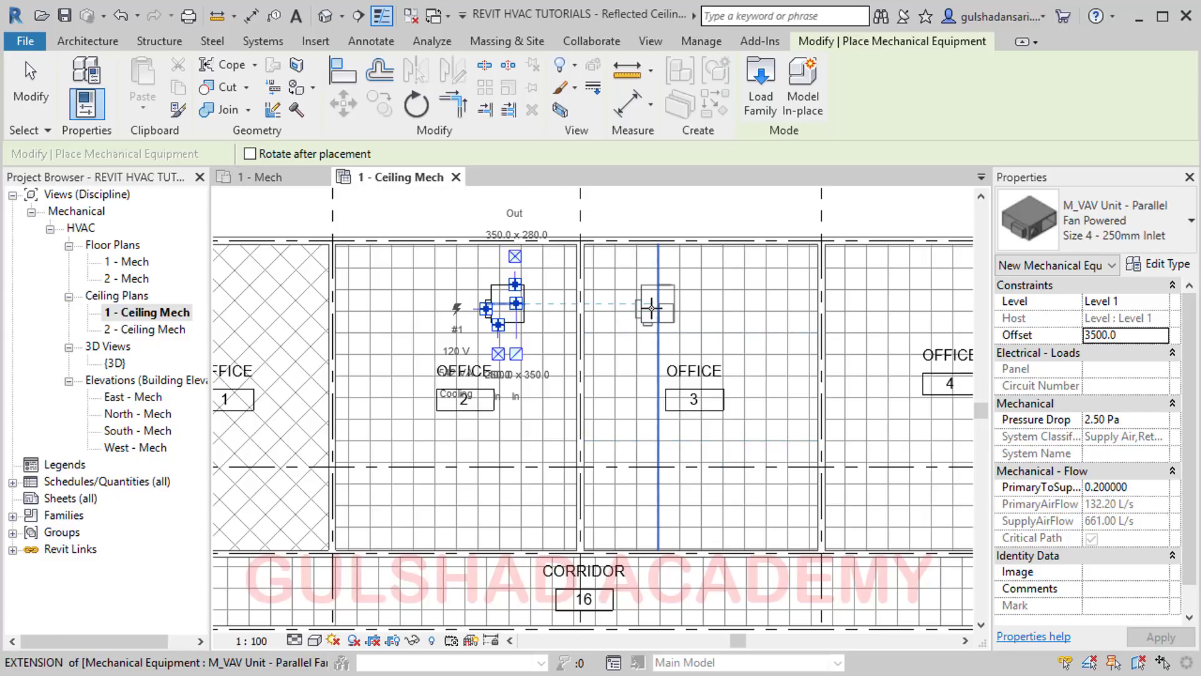
key(Escape)
key(Escape)
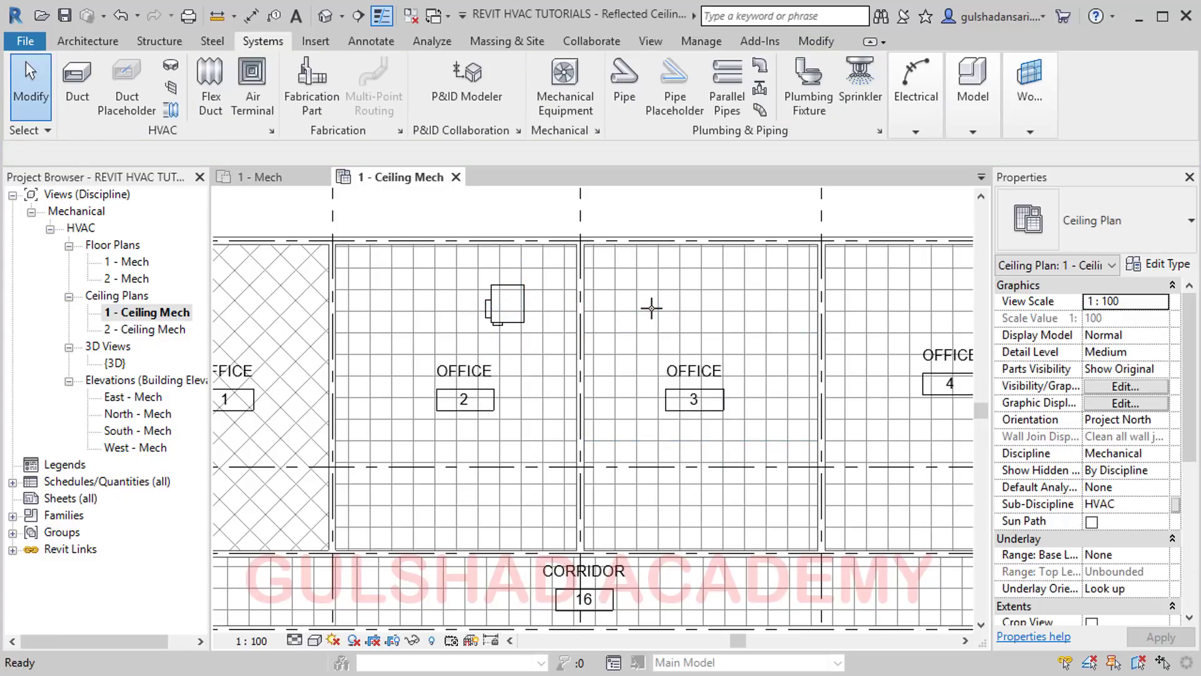
Draw a straight building section across the upper row of rooms below the VAV unit, from outside grid 1 to beyond grid 8
scroll(648, 305, down, 3)
middle_drag(609, 319, 737, 387)
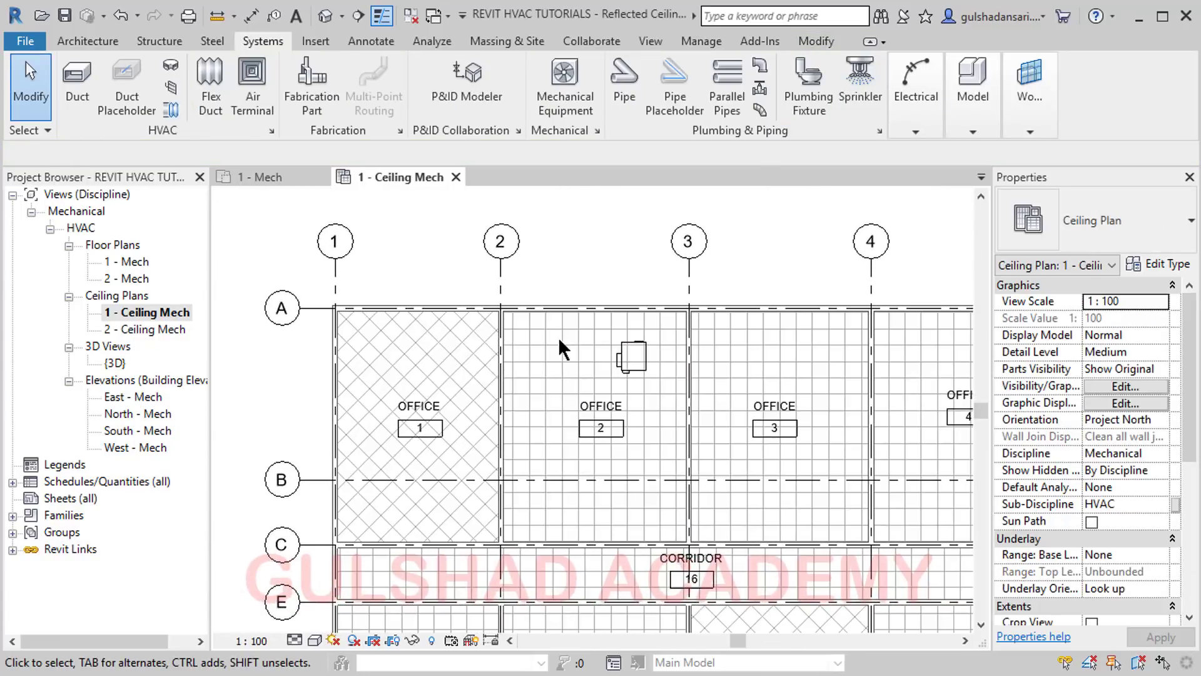
scroll(624, 345, up, 2)
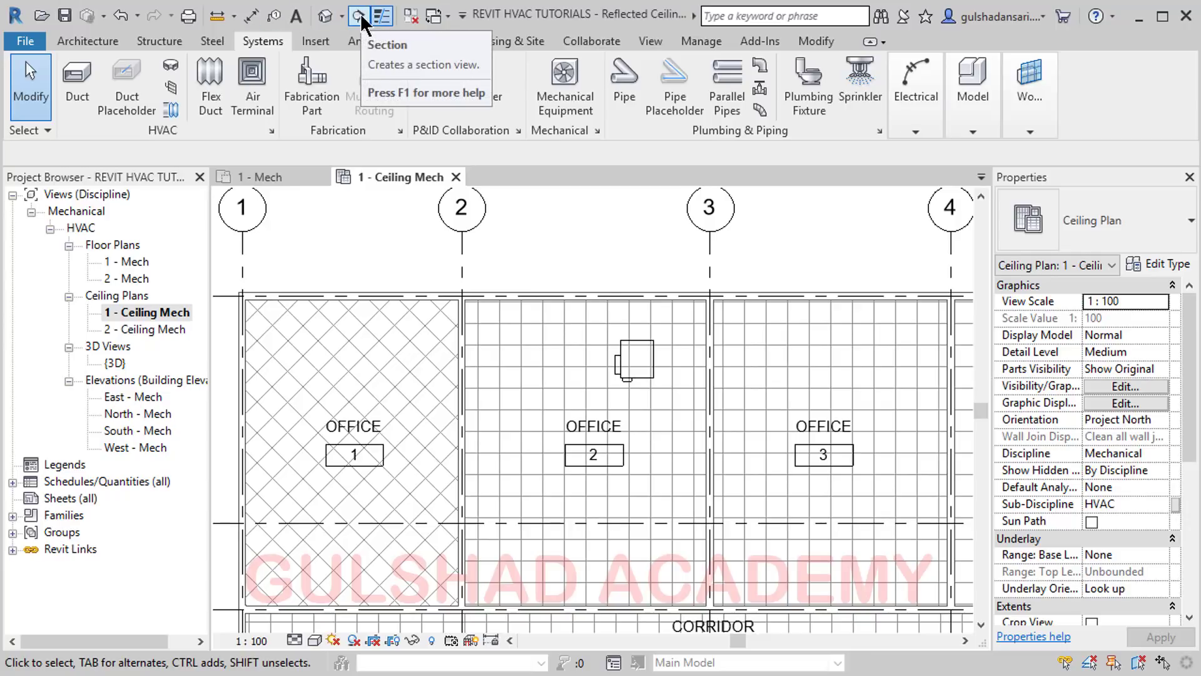
click(463, 15)
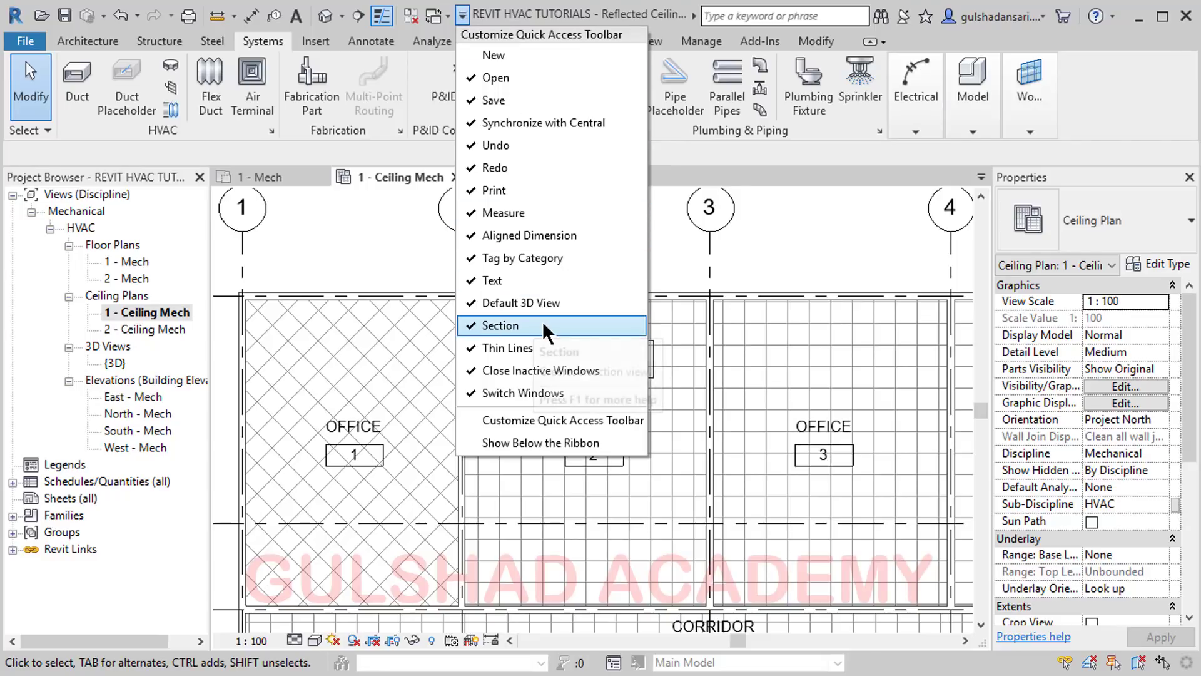
click(526, 11)
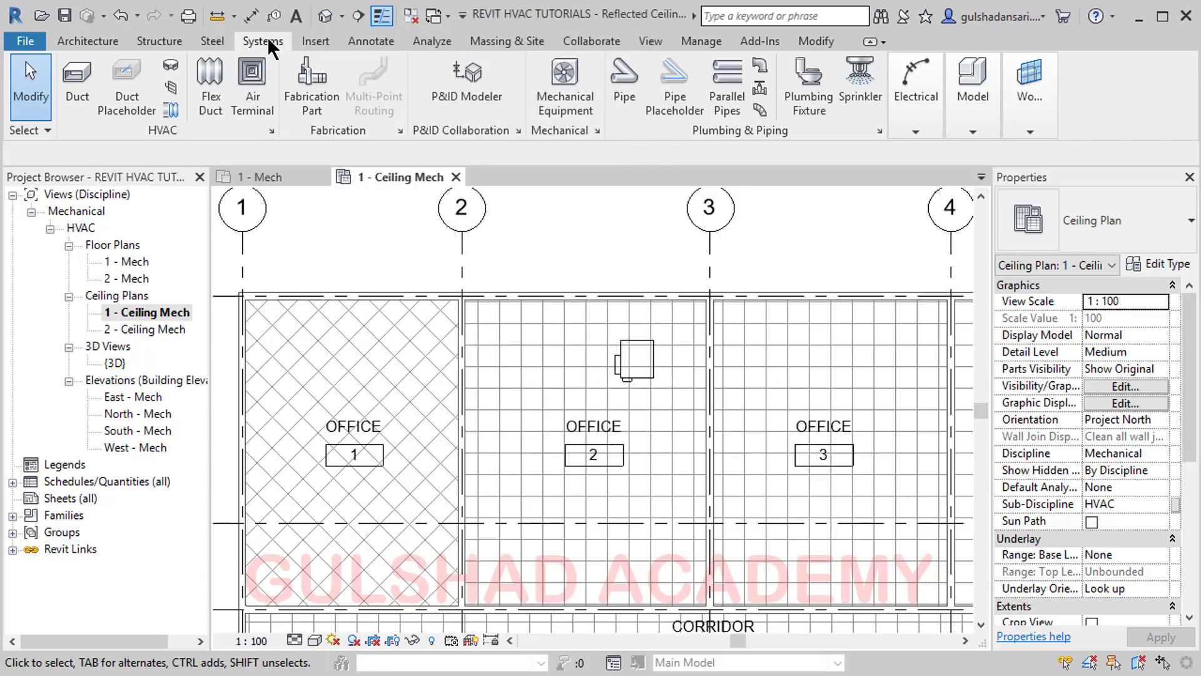
click(652, 40)
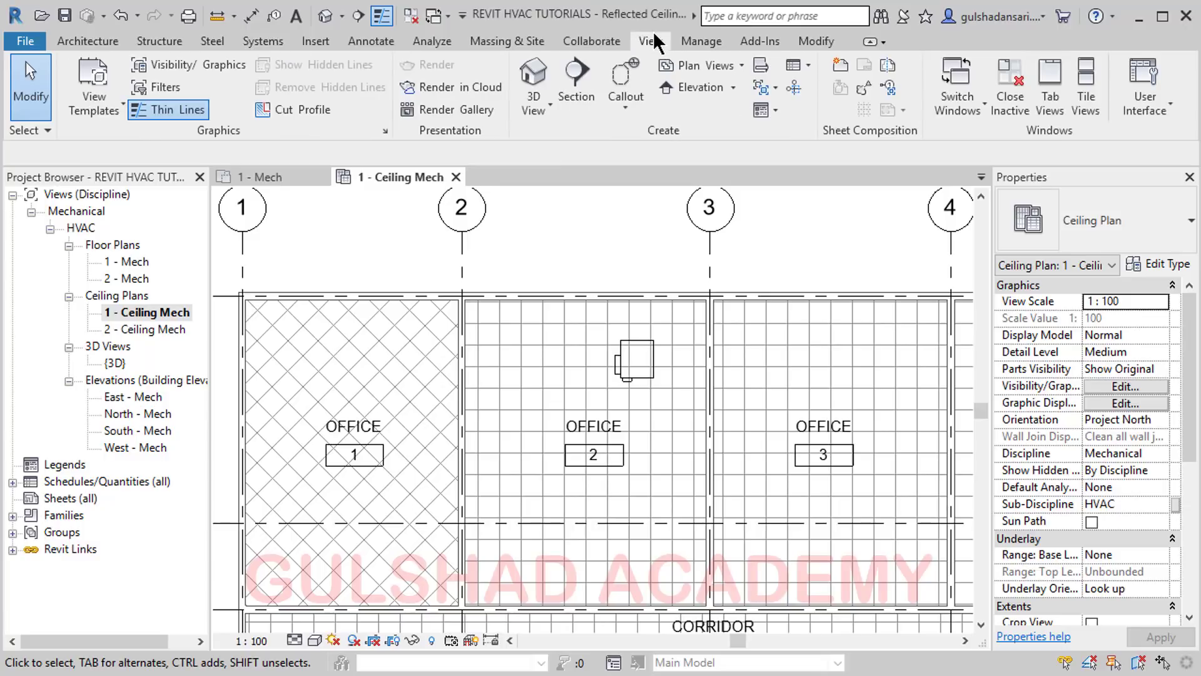
click(587, 90)
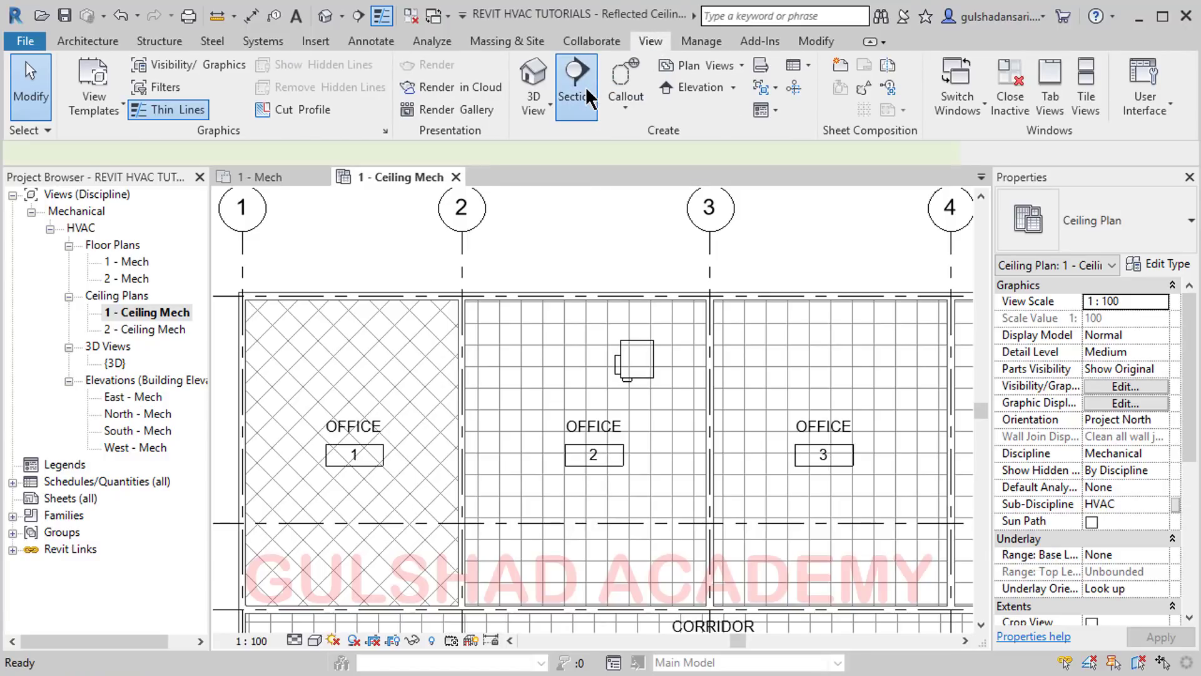
scroll(383, 309, down, 2)
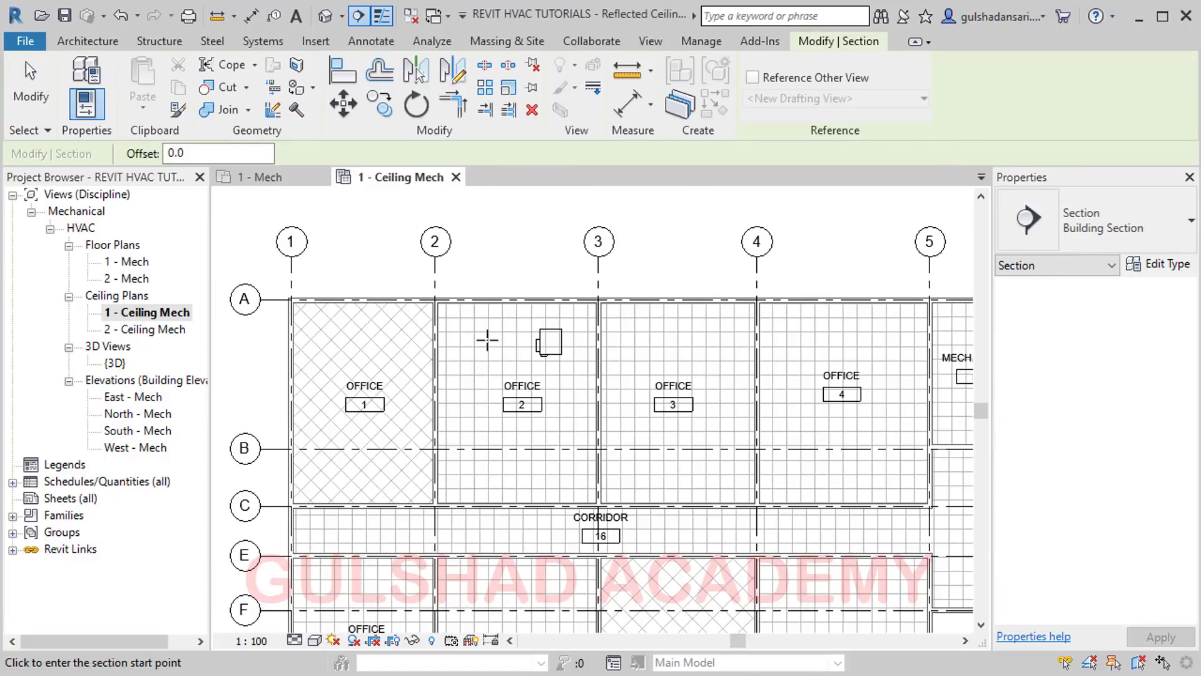
click(245, 371)
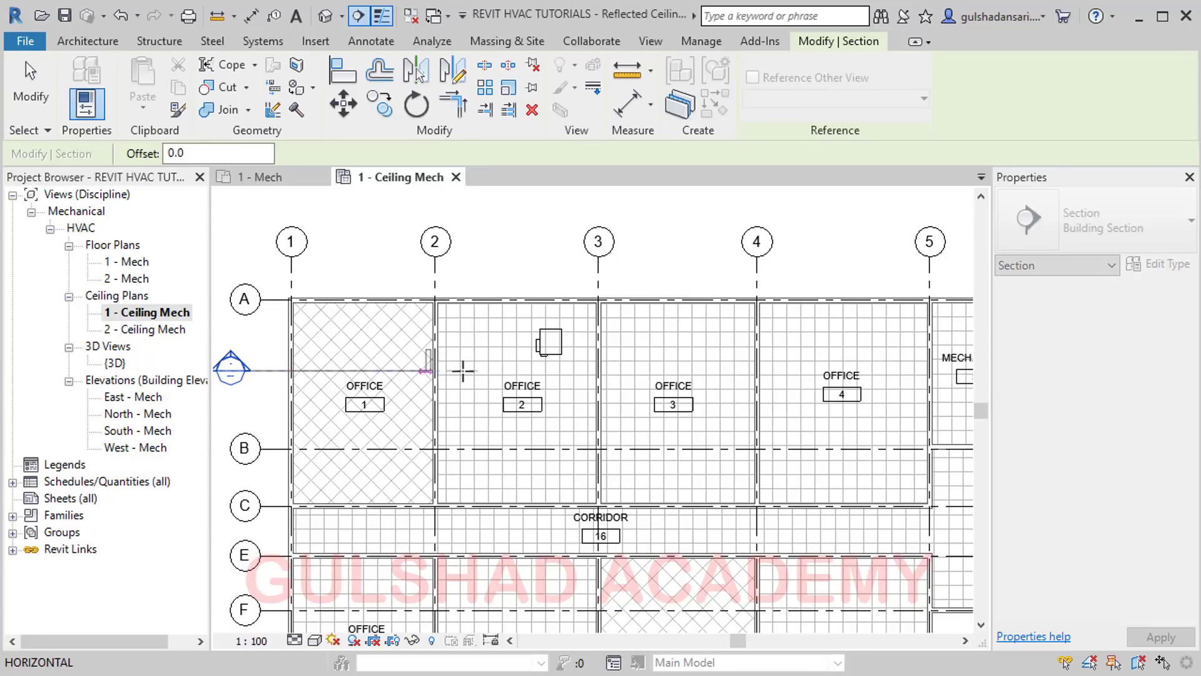
scroll(604, 372, down, 2)
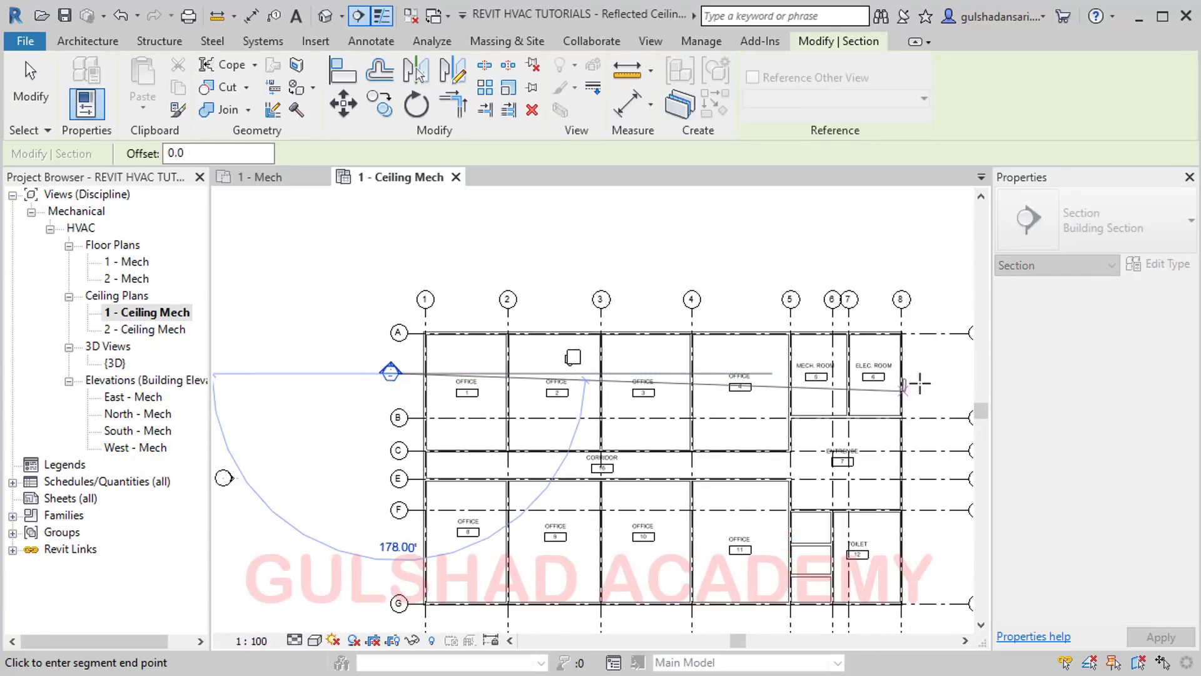
click(947, 372)
key(Escape)
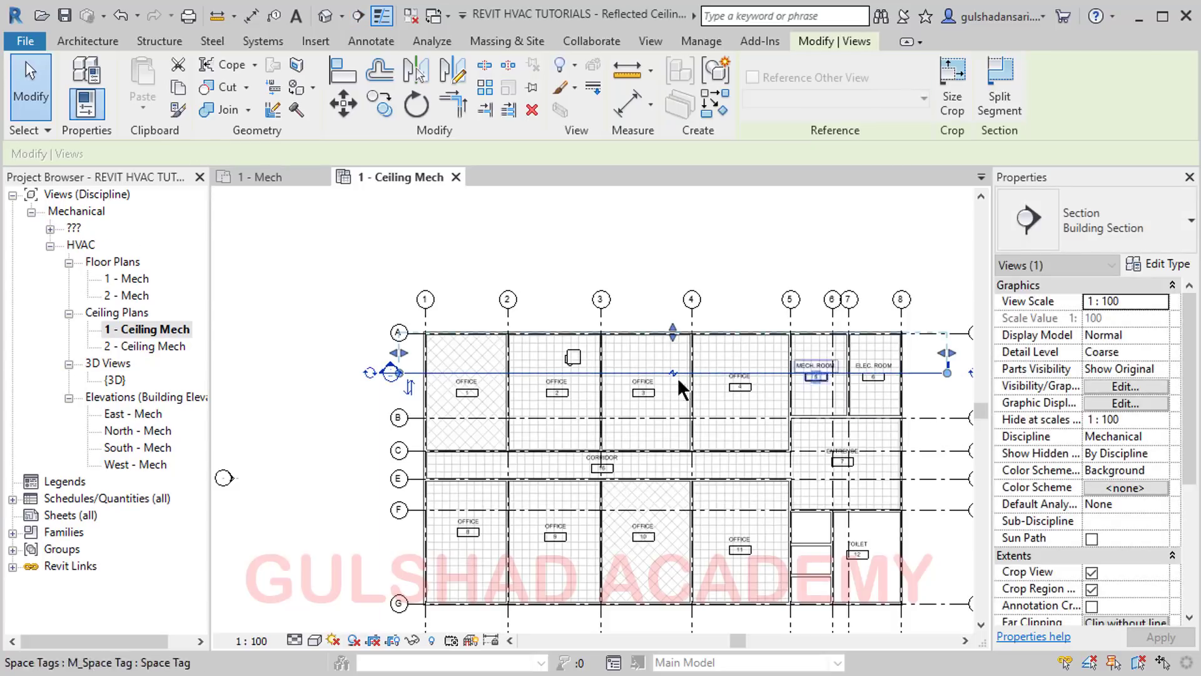
Flip the section to look towards grid B, and flip it back to look towards grid A
scroll(491, 395, up, 2)
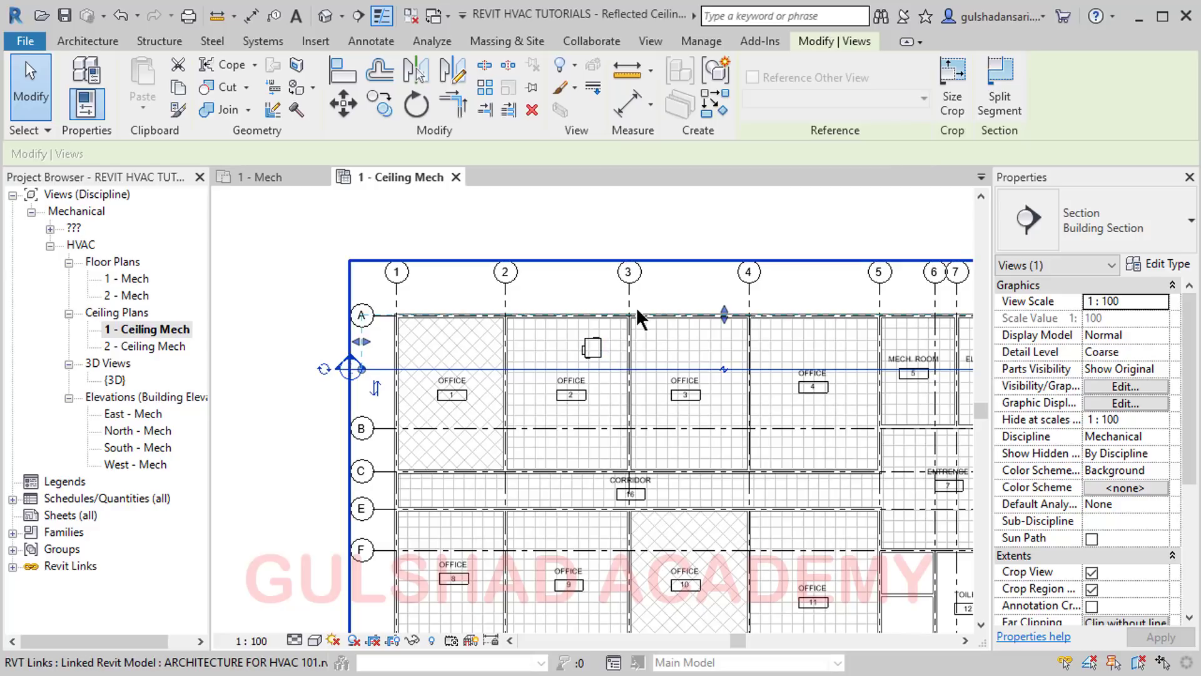
click(375, 386)
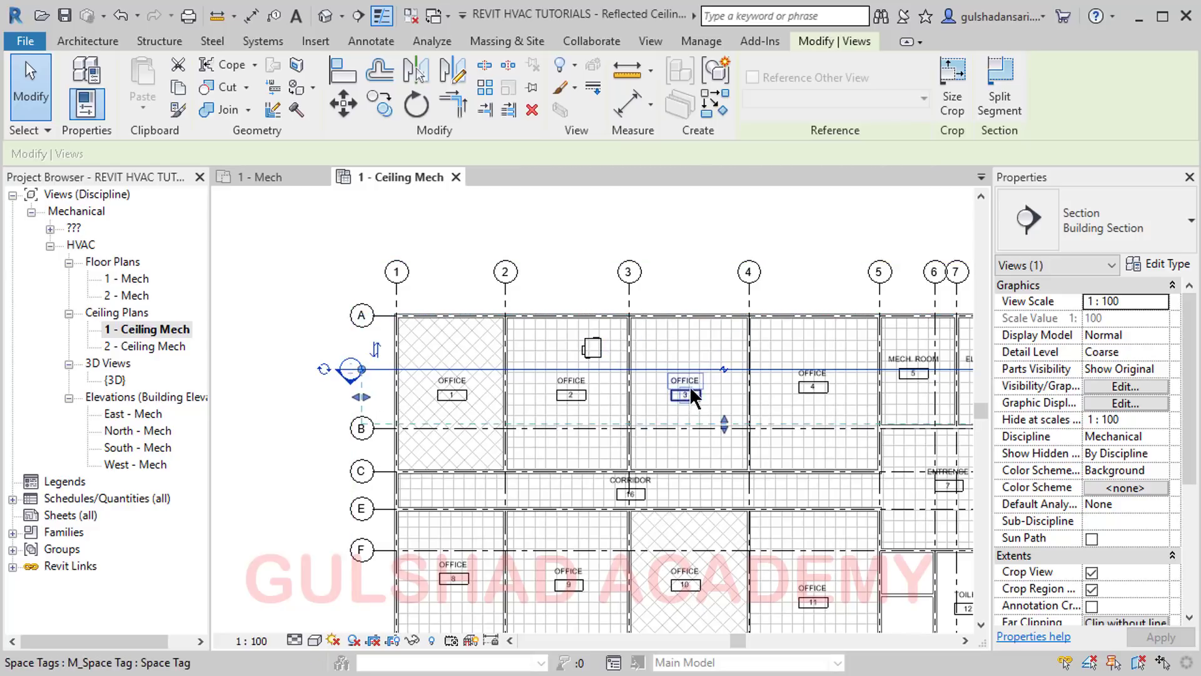
scroll(321, 328, down, 1)
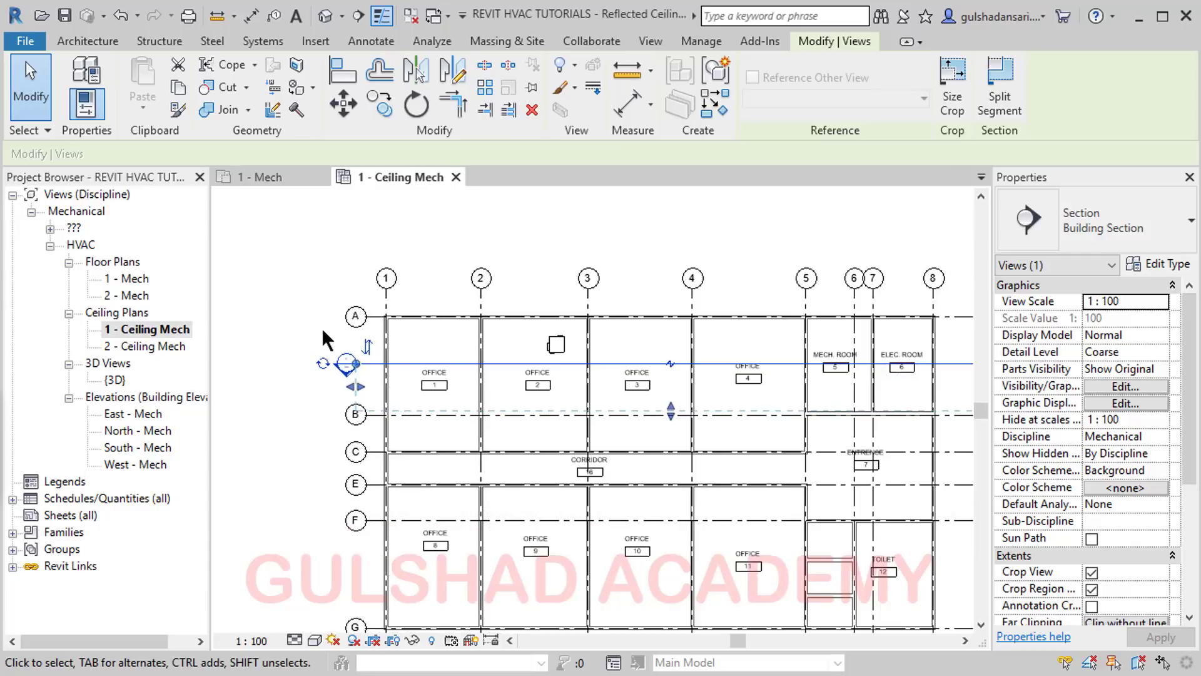
click(768, 379)
scroll(356, 341, up, 2)
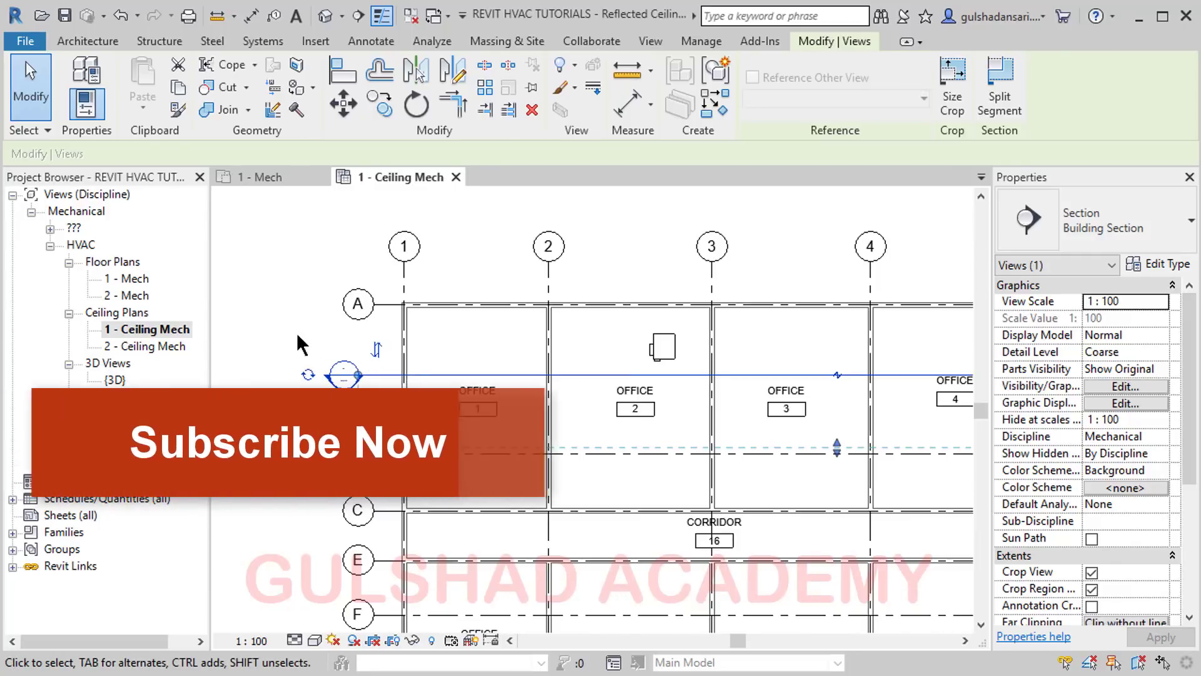
click(377, 371)
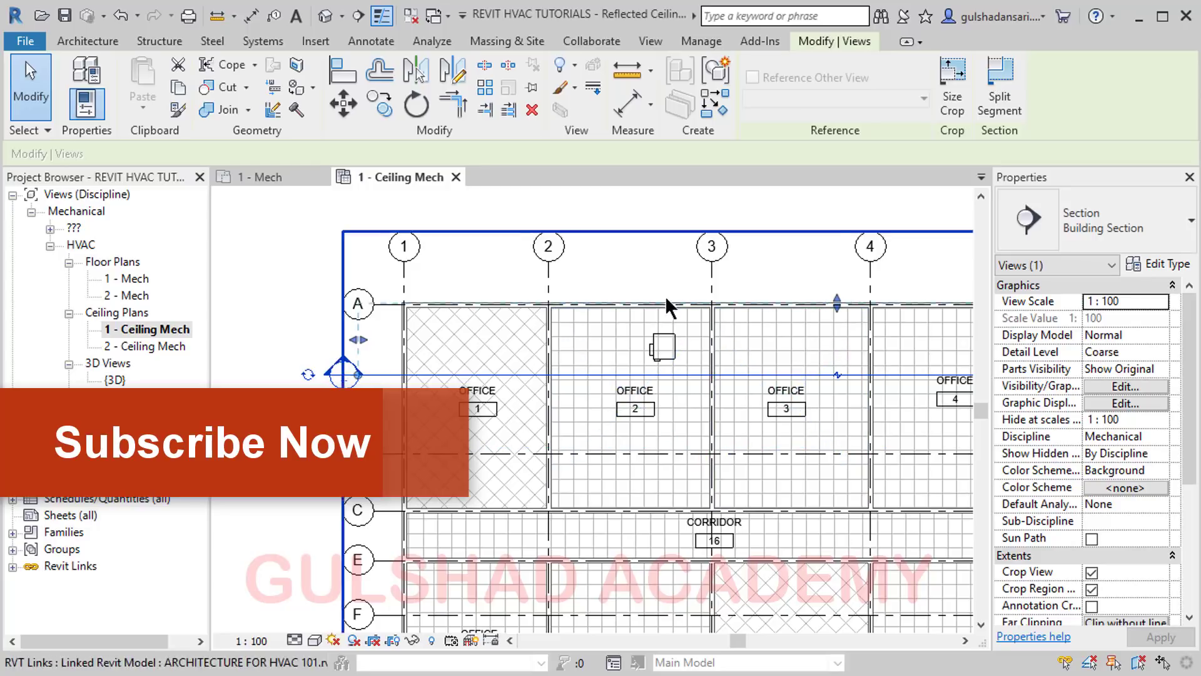
Pull the section's far clip extent in short of the VAV unit, and extend it back out to just beyond grid A
drag(839, 303, 839, 367)
scroll(645, 360, up, 3)
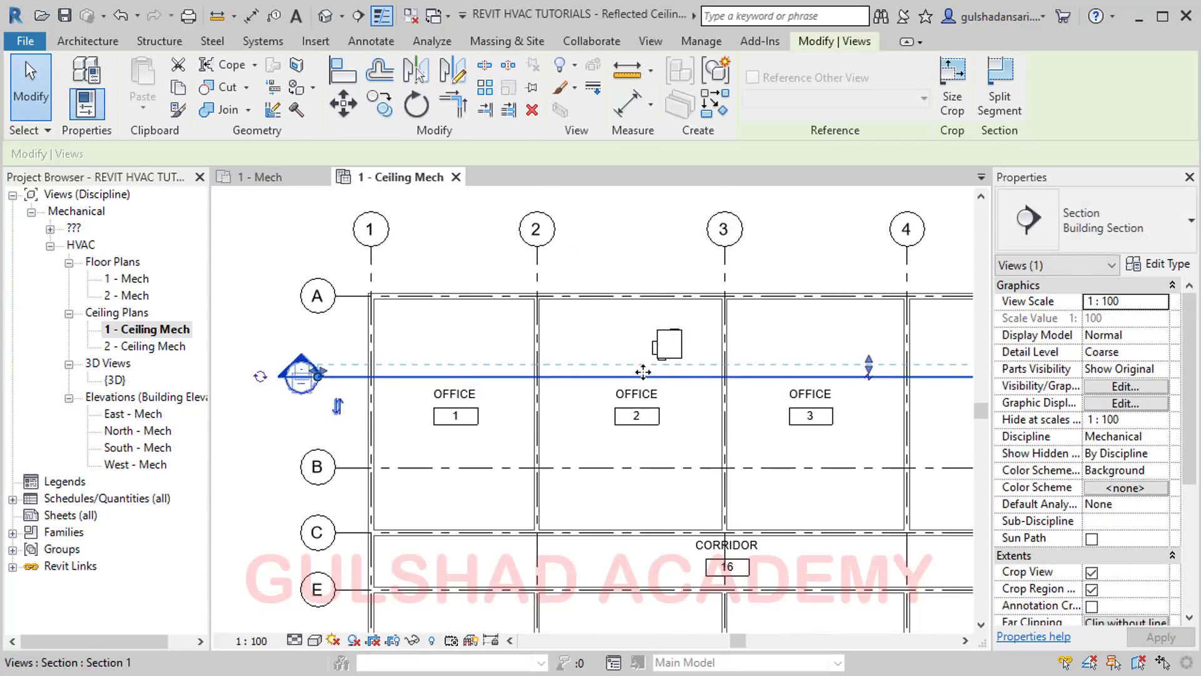
scroll(495, 338, down, 1)
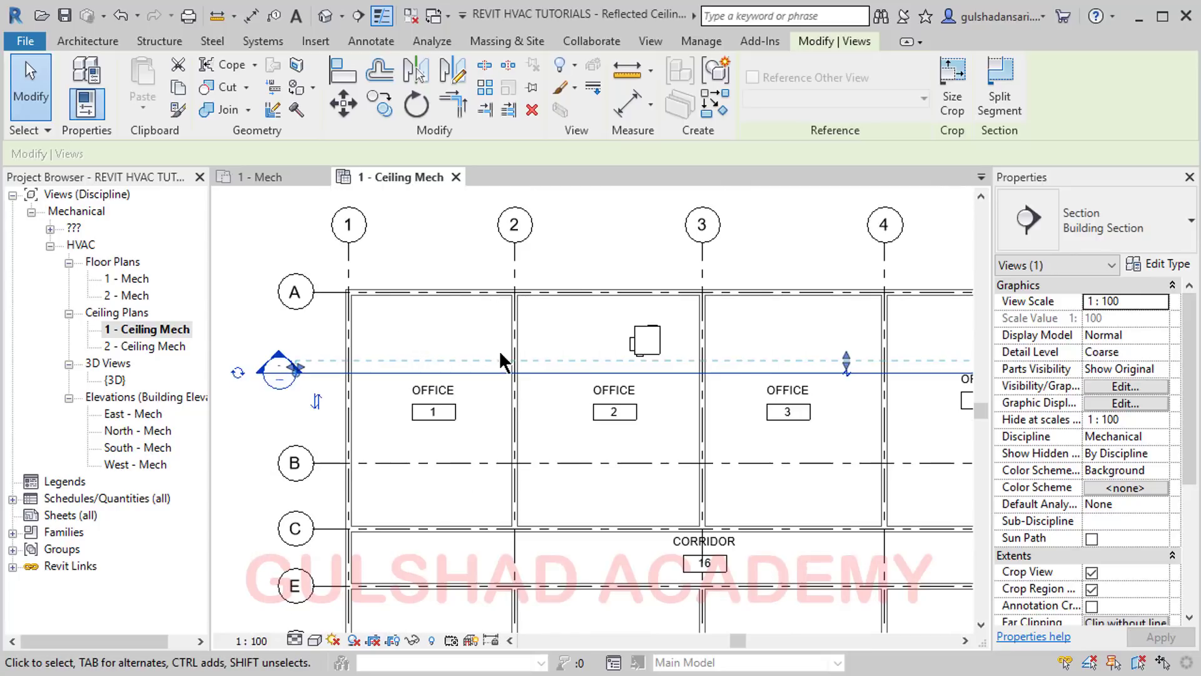
drag(829, 355, 828, 284)
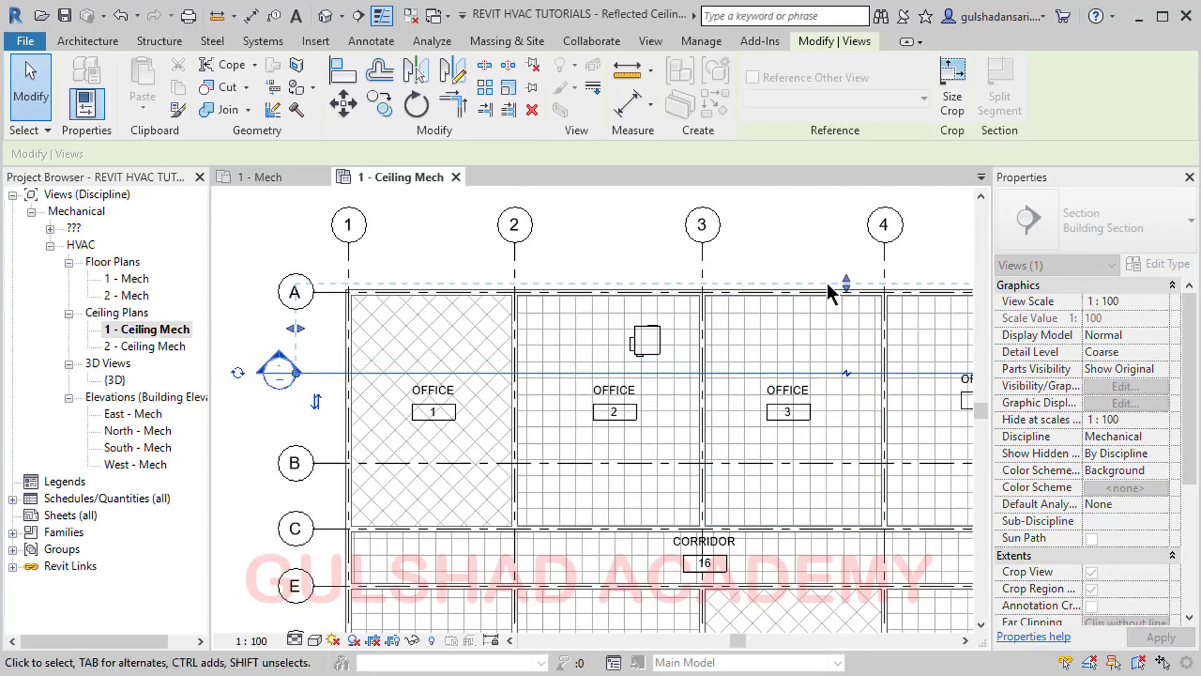
click(793, 238)
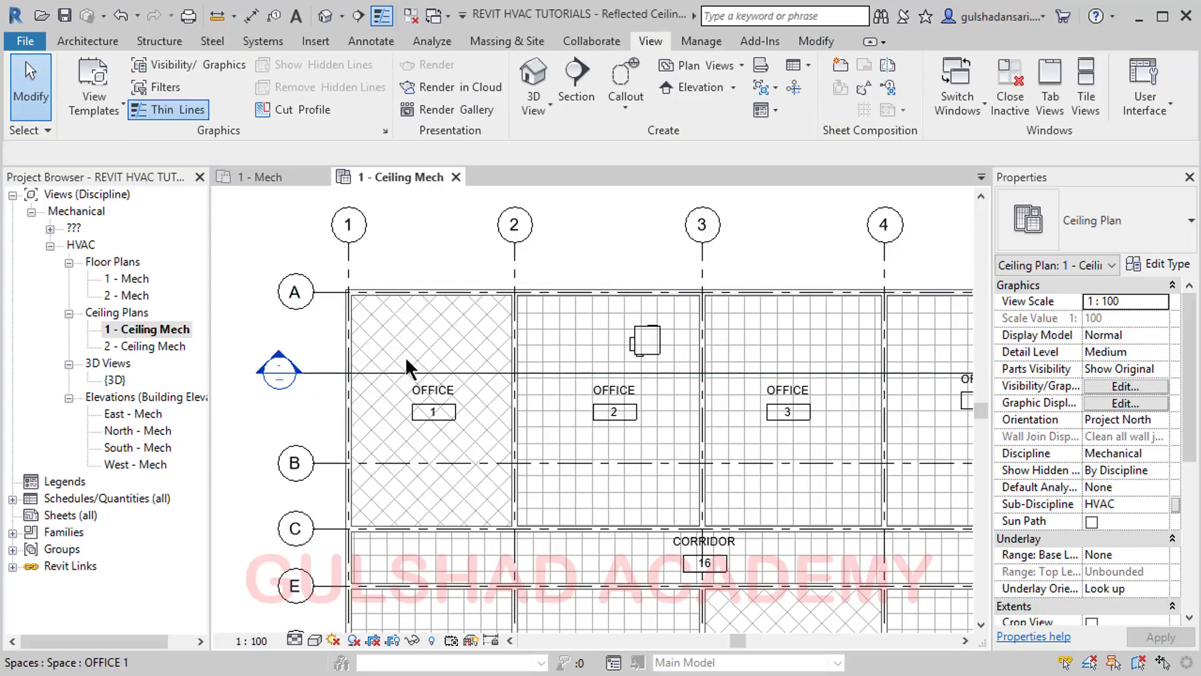
Open the Section 1 building section view that was cut through the upper row of offices
scroll(338, 320, down, 1)
middle_drag(384, 335, 410, 303)
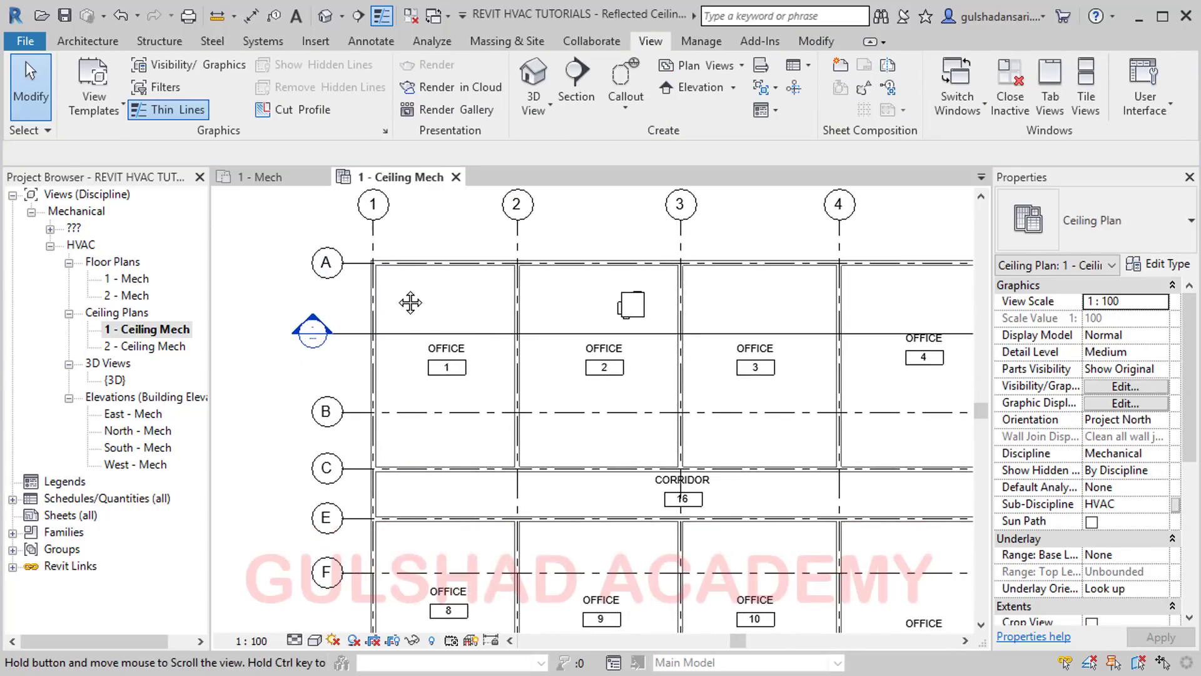
right_click(312, 336)
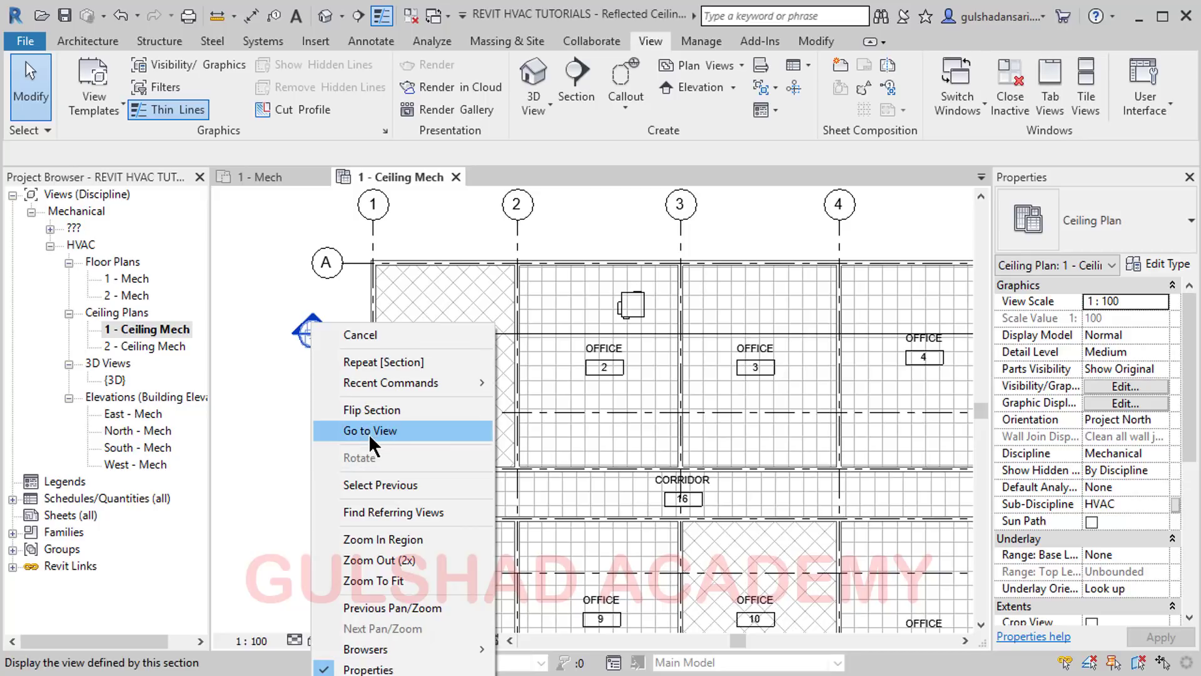
click(284, 406)
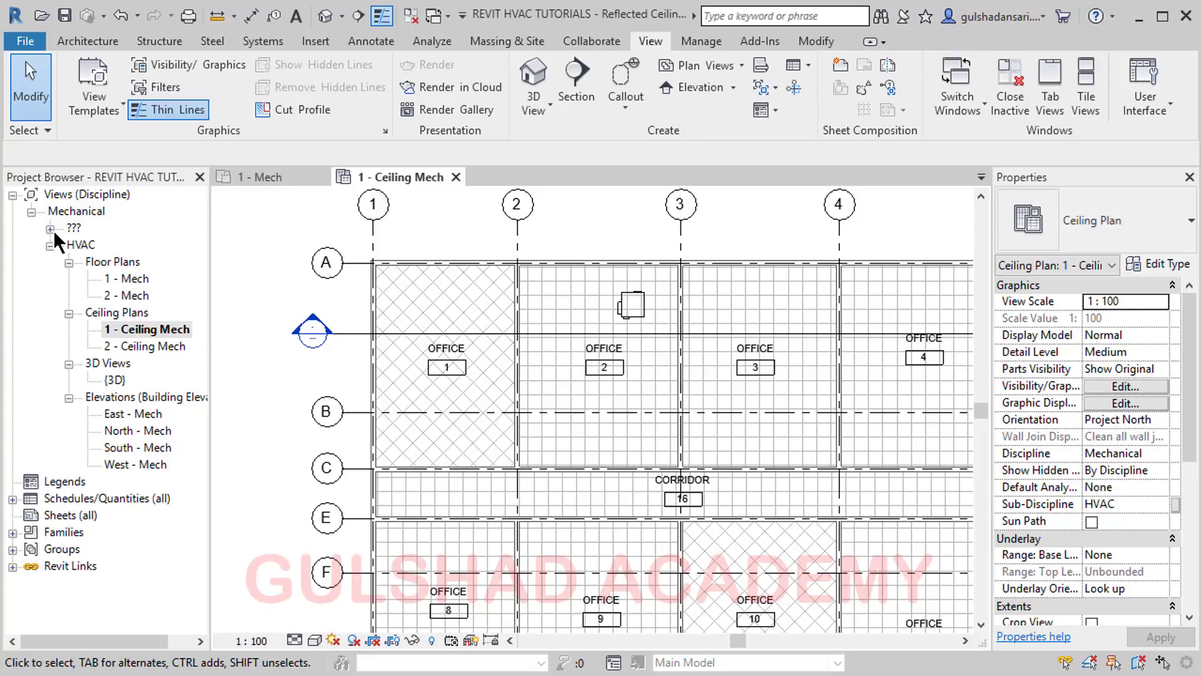
click(50, 228)
click(69, 245)
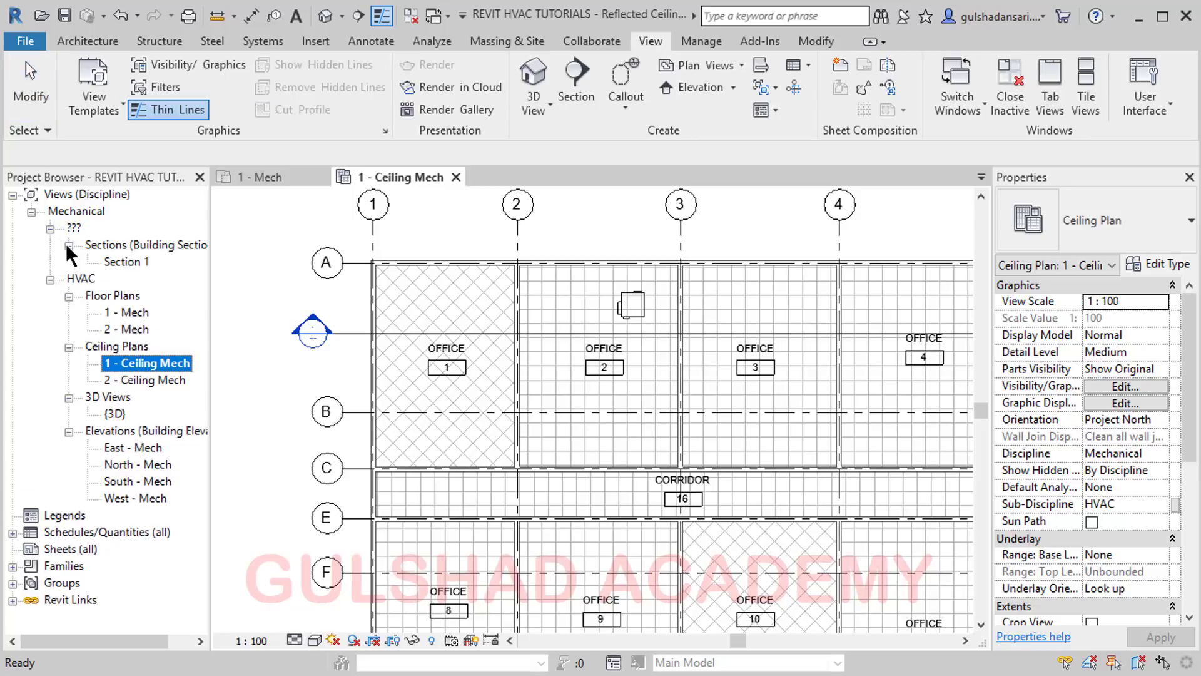
click(131, 262)
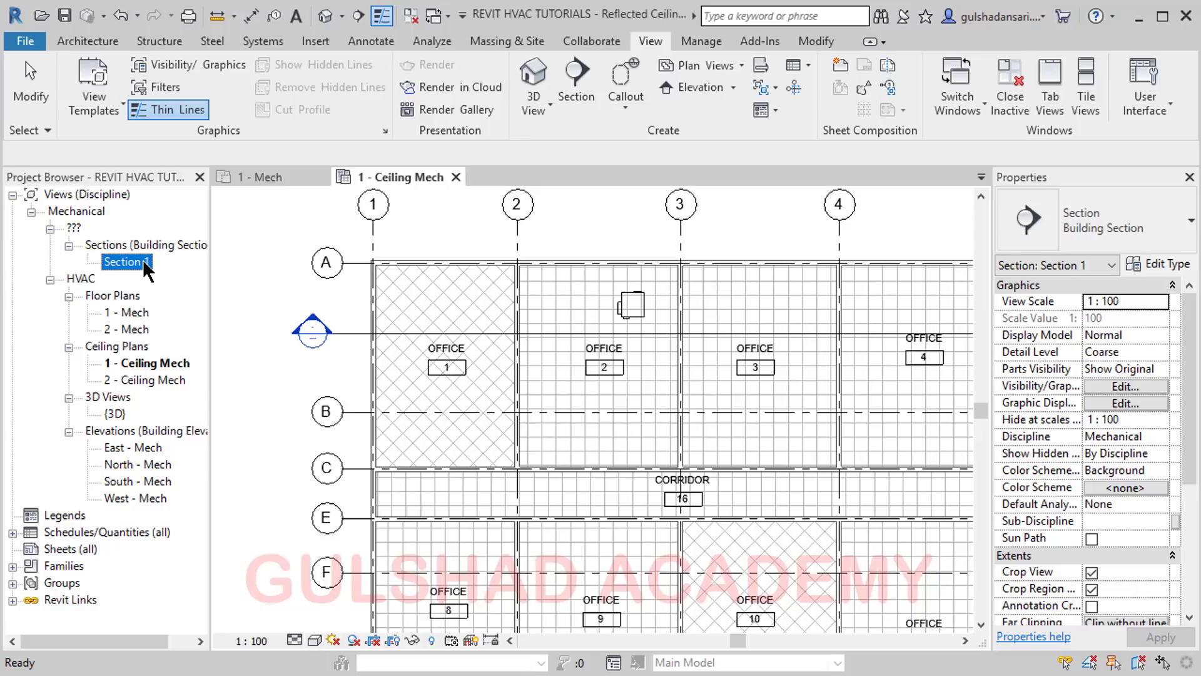
double_click(142, 260)
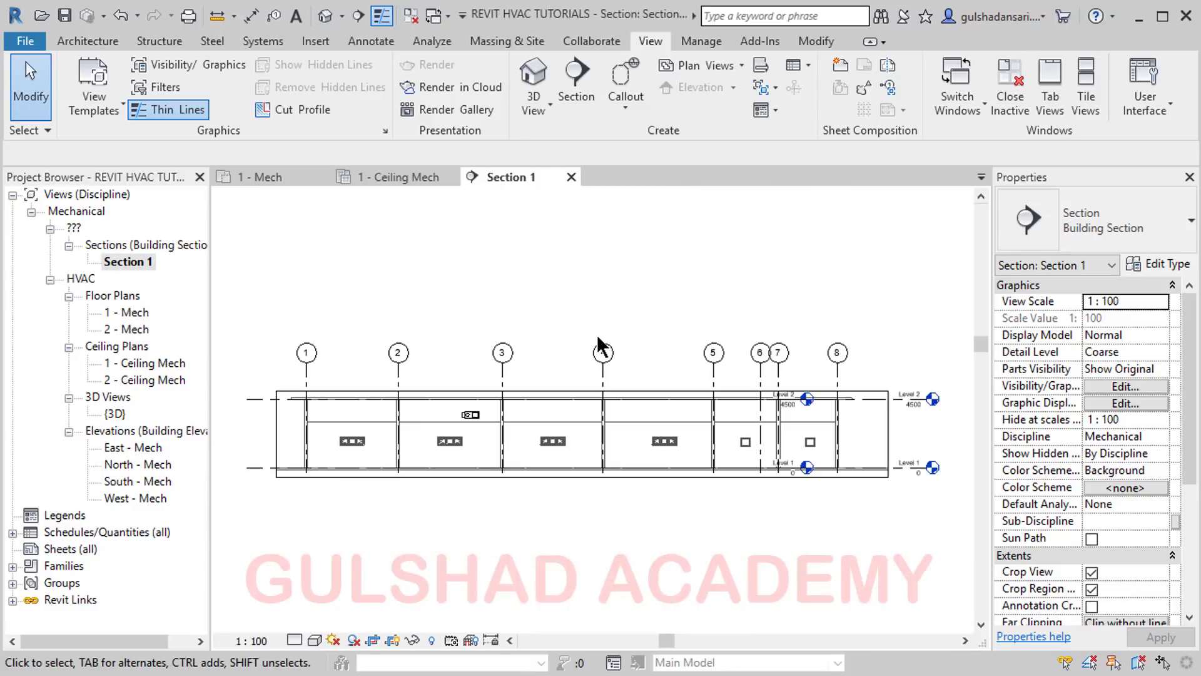
Examine the section from grid 8 back to office 2 to see how the VAV unit sits between the ceiling and Level 2
middle_drag(696, 524, 693, 503)
scroll(923, 416, up, 4)
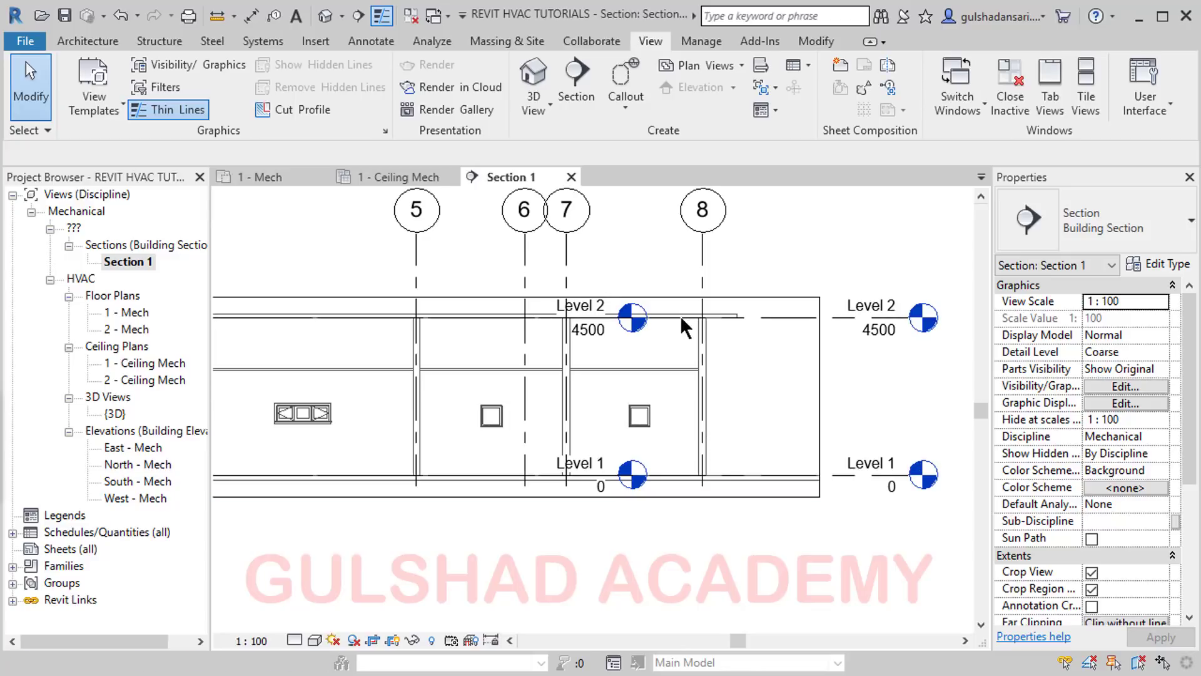
middle_drag(788, 413, 618, 388)
scroll(719, 323, up, 1)
scroll(401, 339, down, 3)
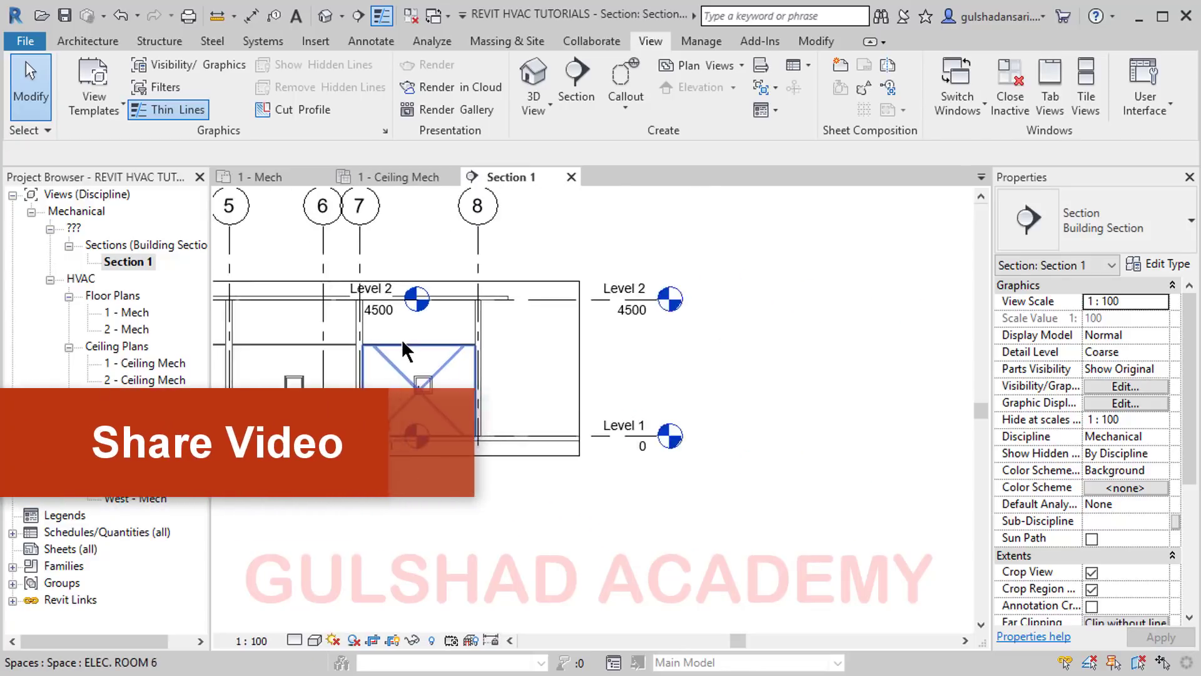
middle_drag(402, 341, 799, 331)
middle_drag(358, 351, 643, 369)
scroll(442, 364, up, 3)
scroll(562, 330, up, 4)
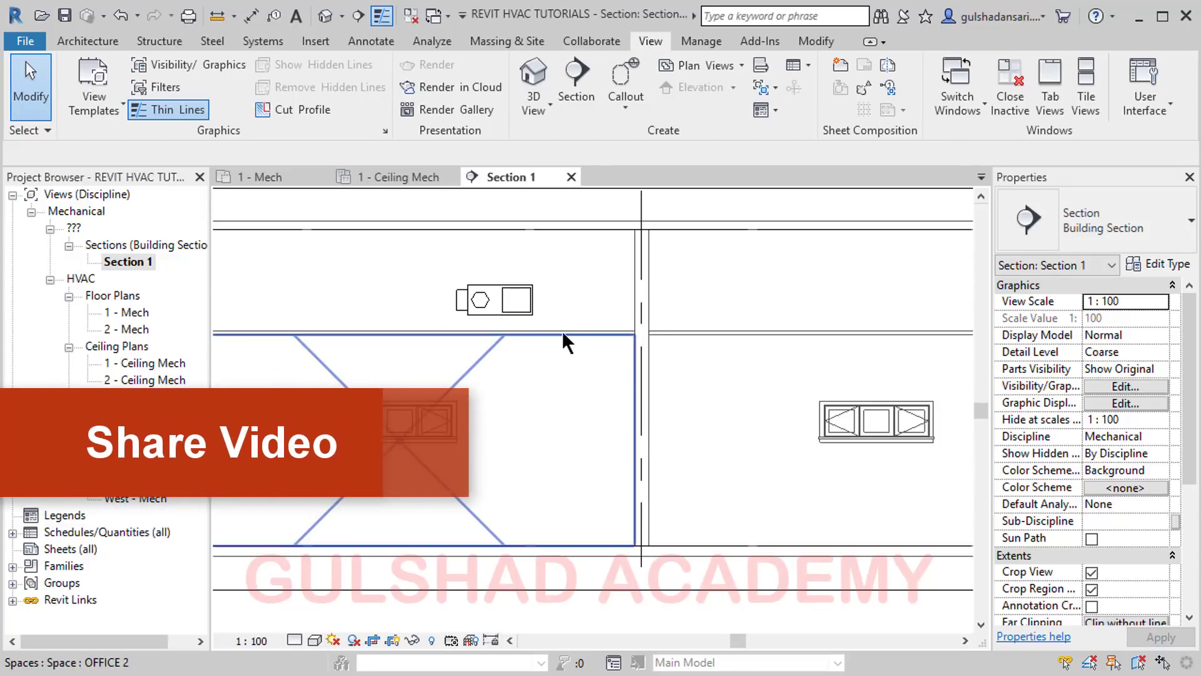
middle_drag(483, 287, 503, 362)
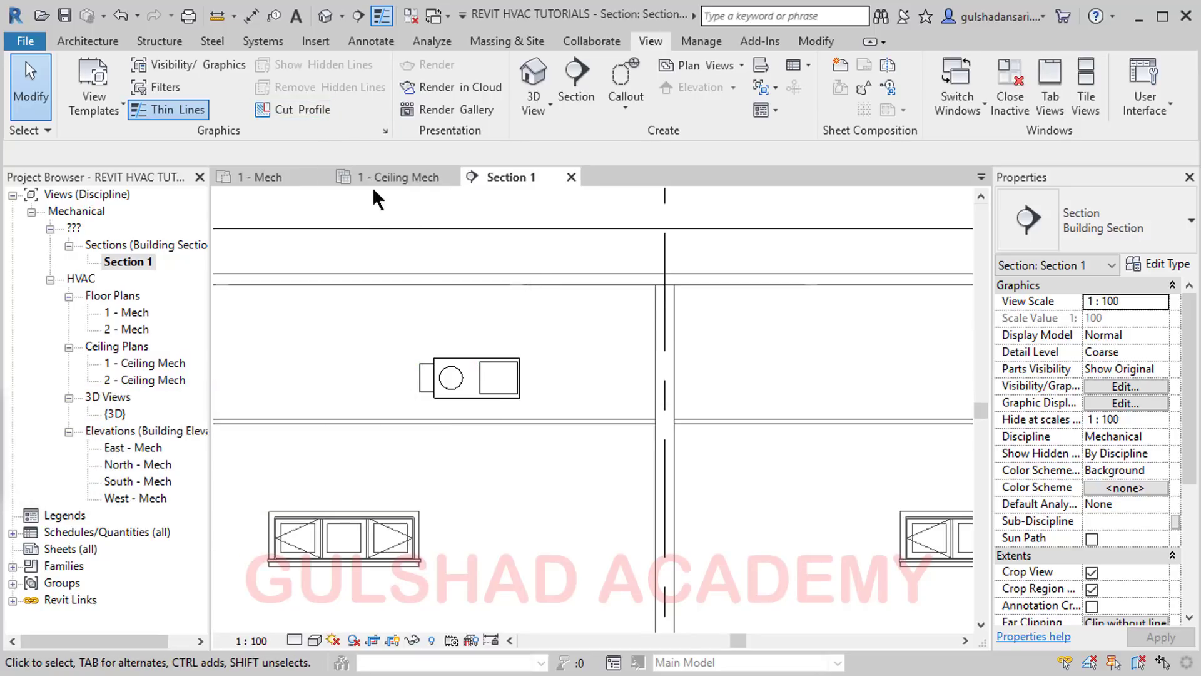
Place a spot elevation on the underside of the office 2 ceiling, with a leader and shoulder extending towards grid 2
click(369, 43)
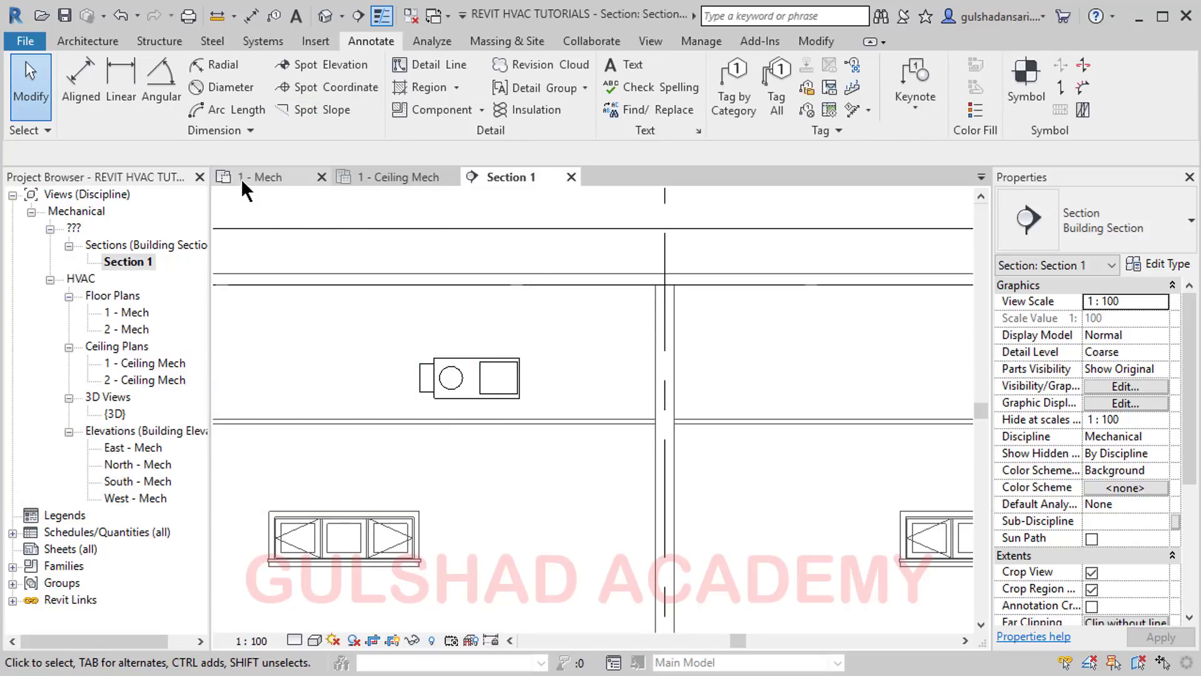
click(323, 64)
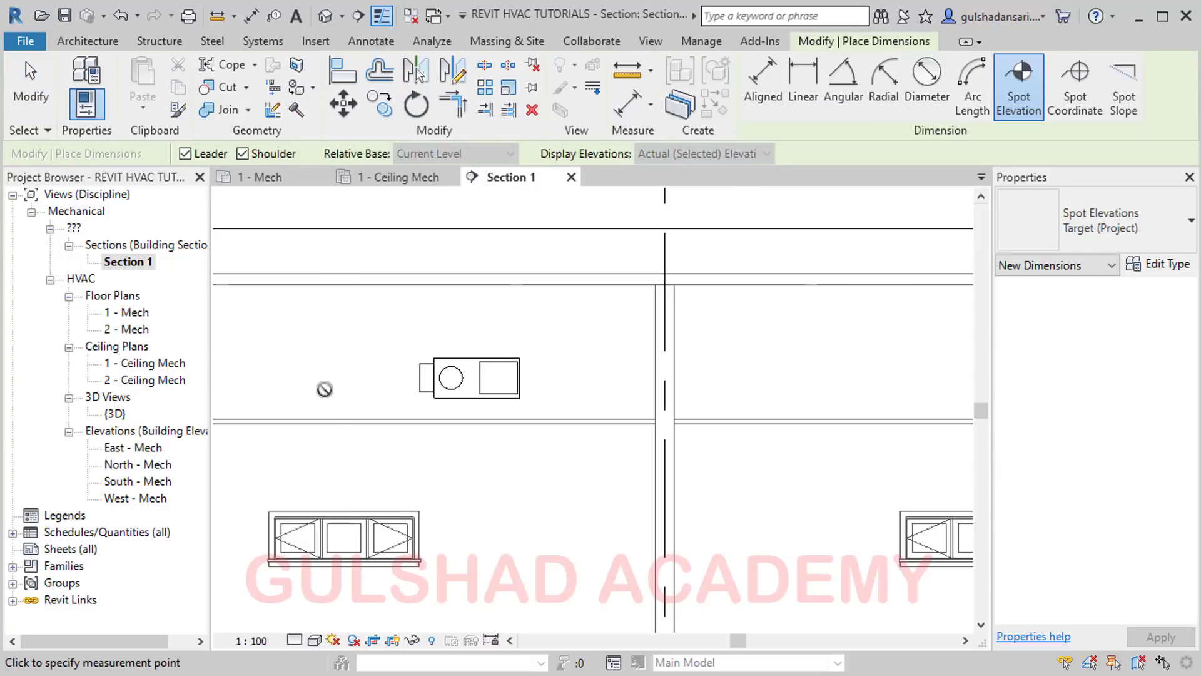
middle_drag(308, 416, 534, 384)
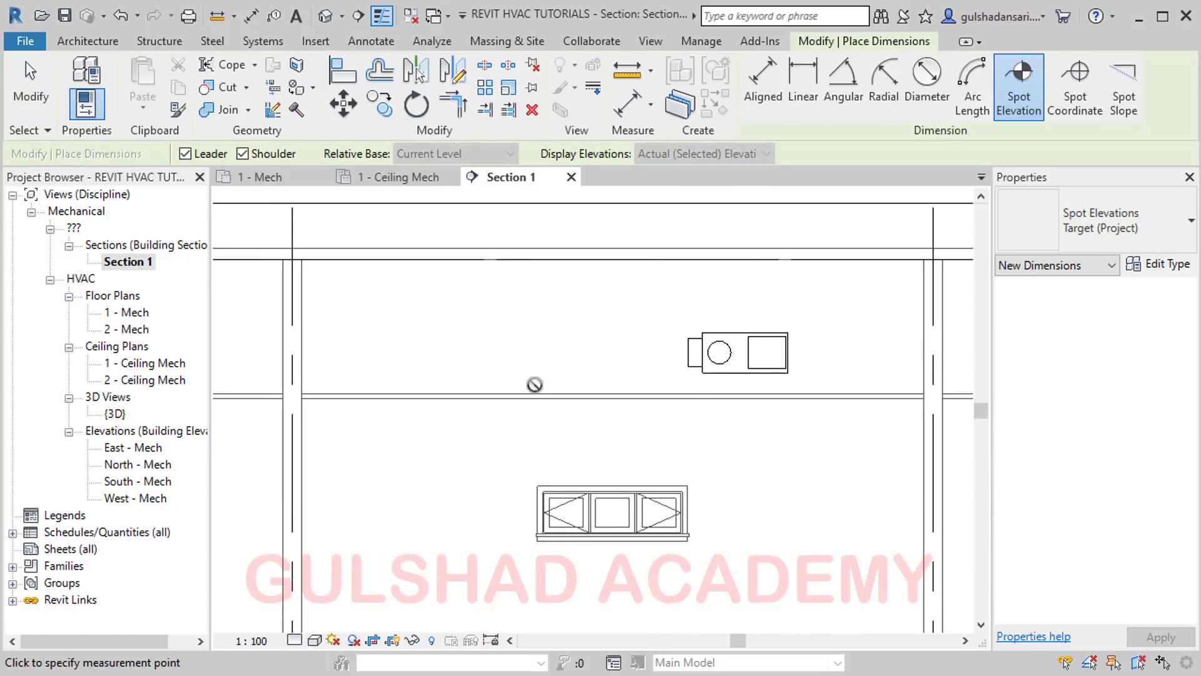
scroll(551, 388, up, 3)
scroll(576, 394, up, 2)
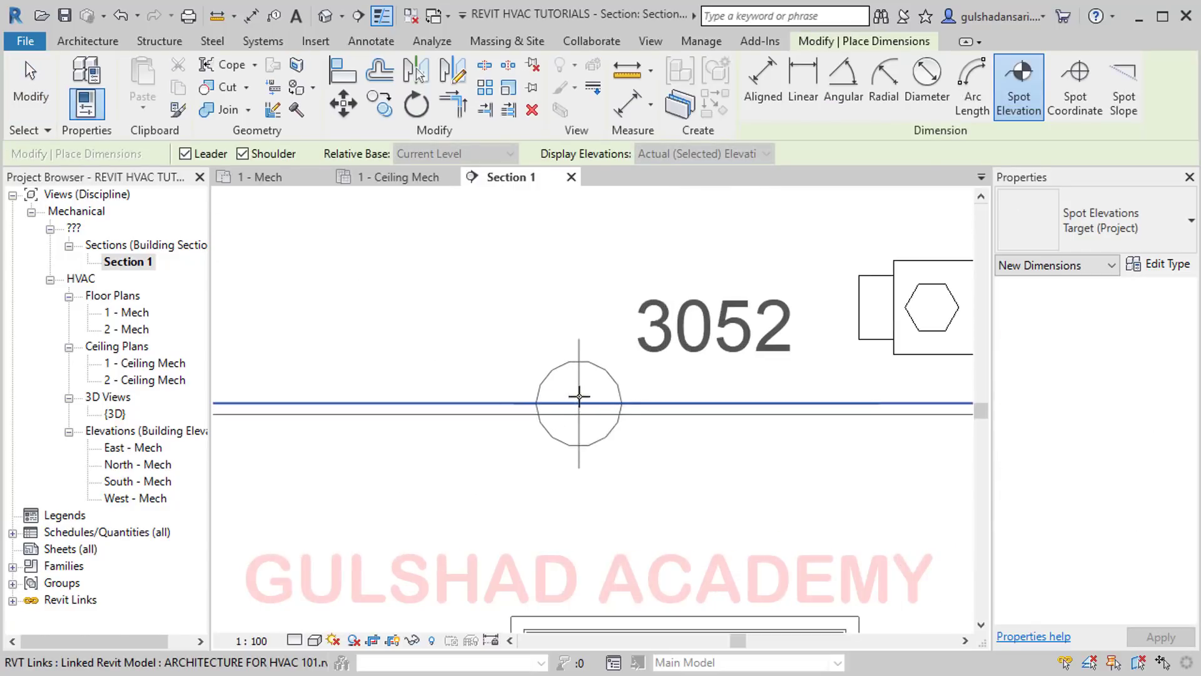
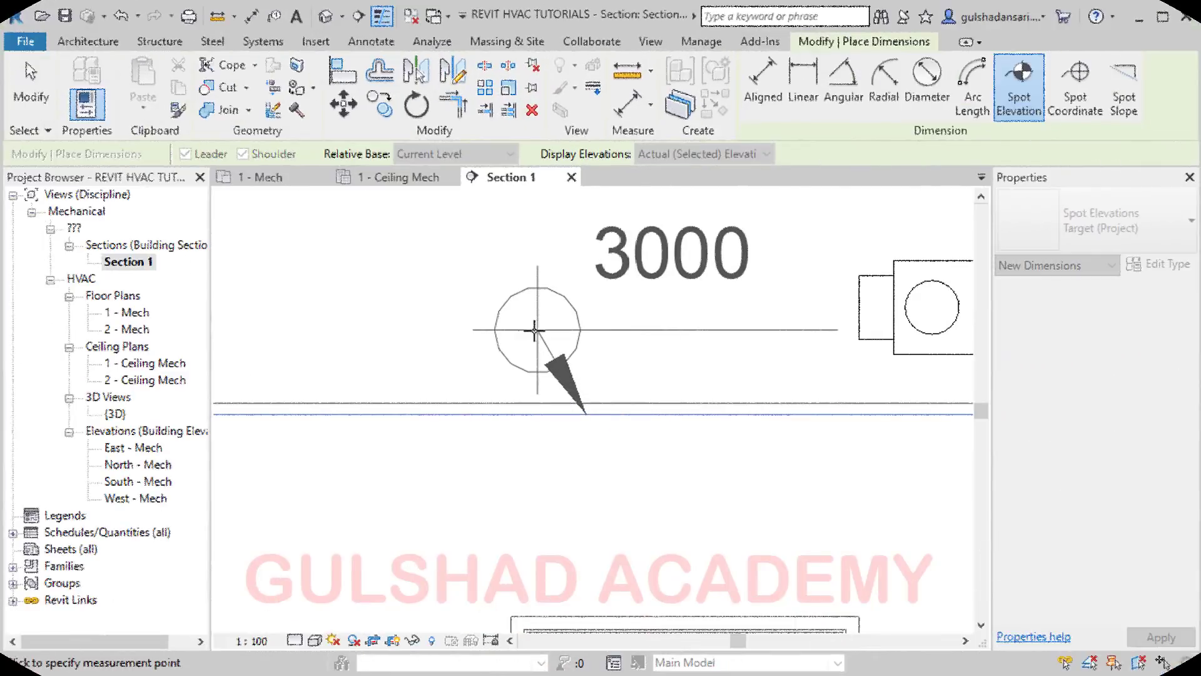
click(410, 326)
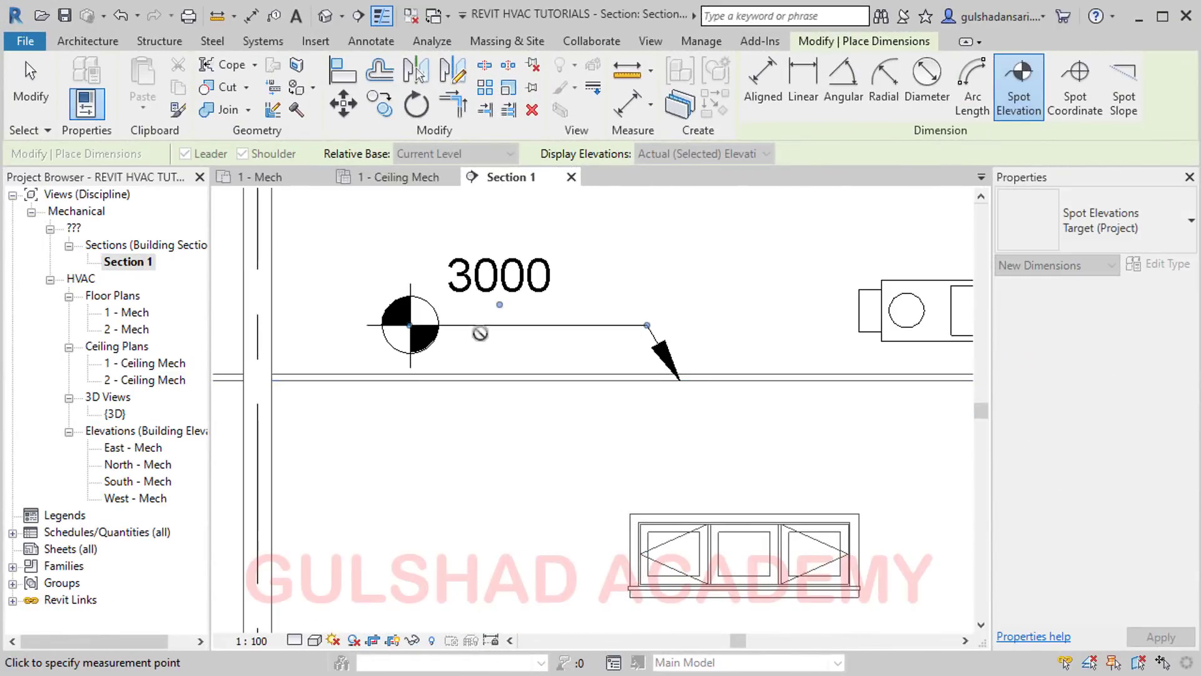
Place a spot elevation on the VAV unit's lower corner nearest grid 3, with its symbol beyond the grid line
scroll(520, 323, down, 3)
middle_drag(662, 364, 370, 390)
scroll(505, 355, up, 2)
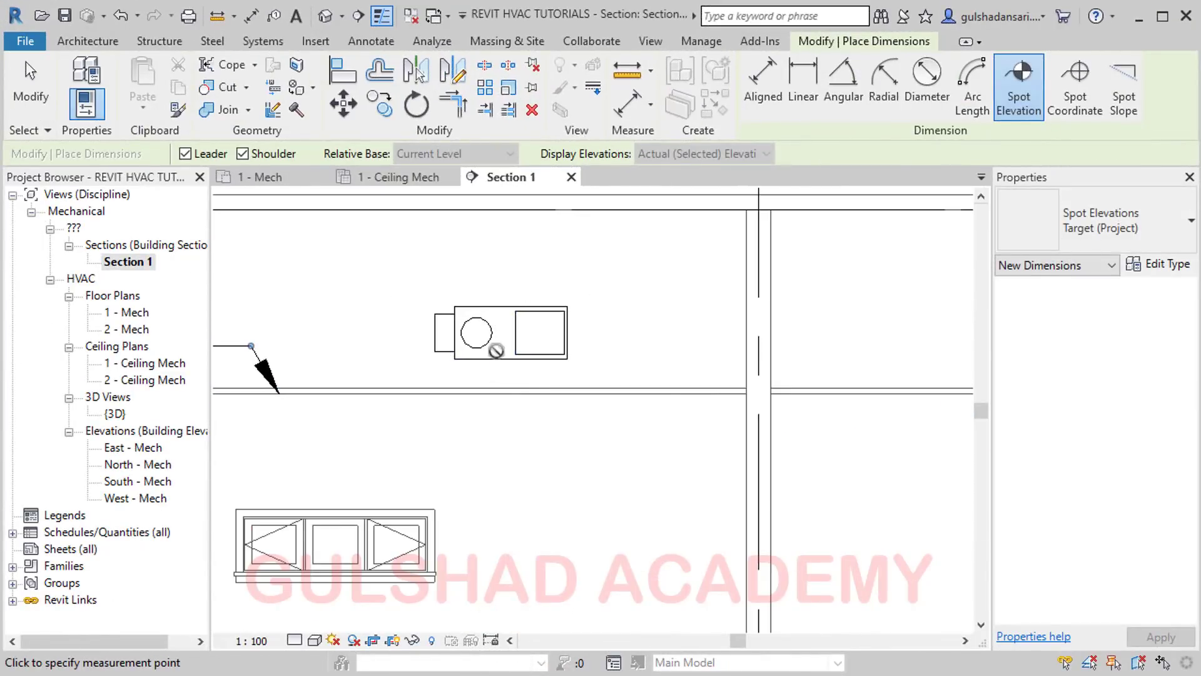
click(566, 359)
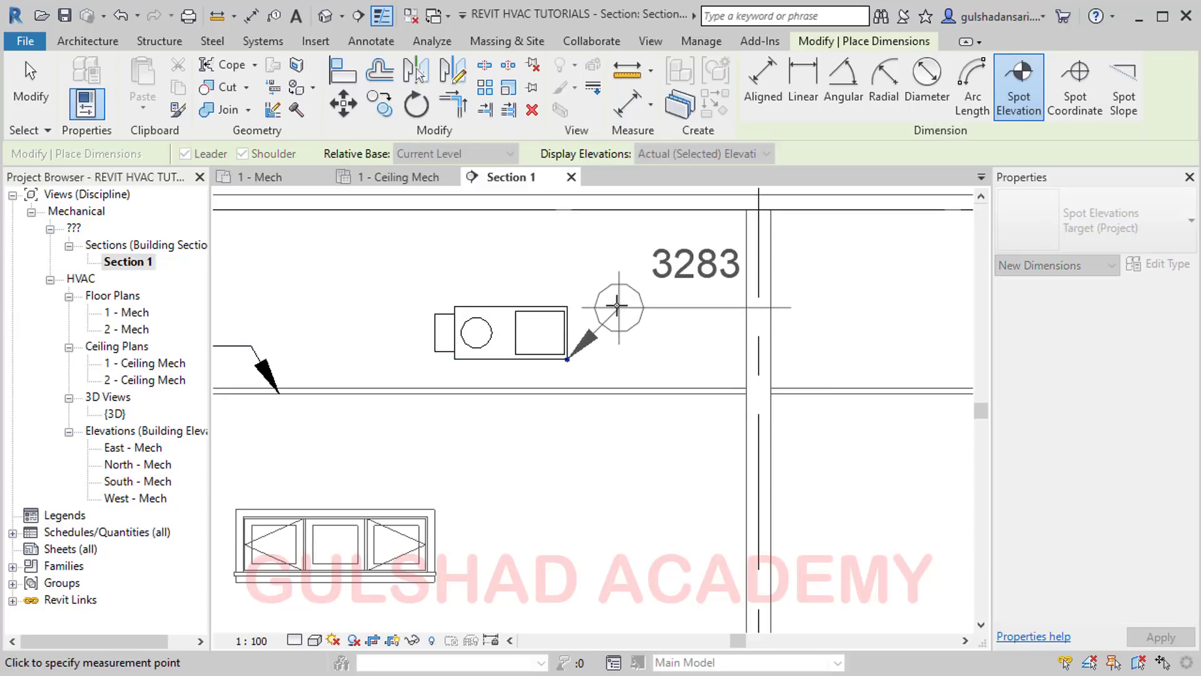
click(619, 307)
click(921, 307)
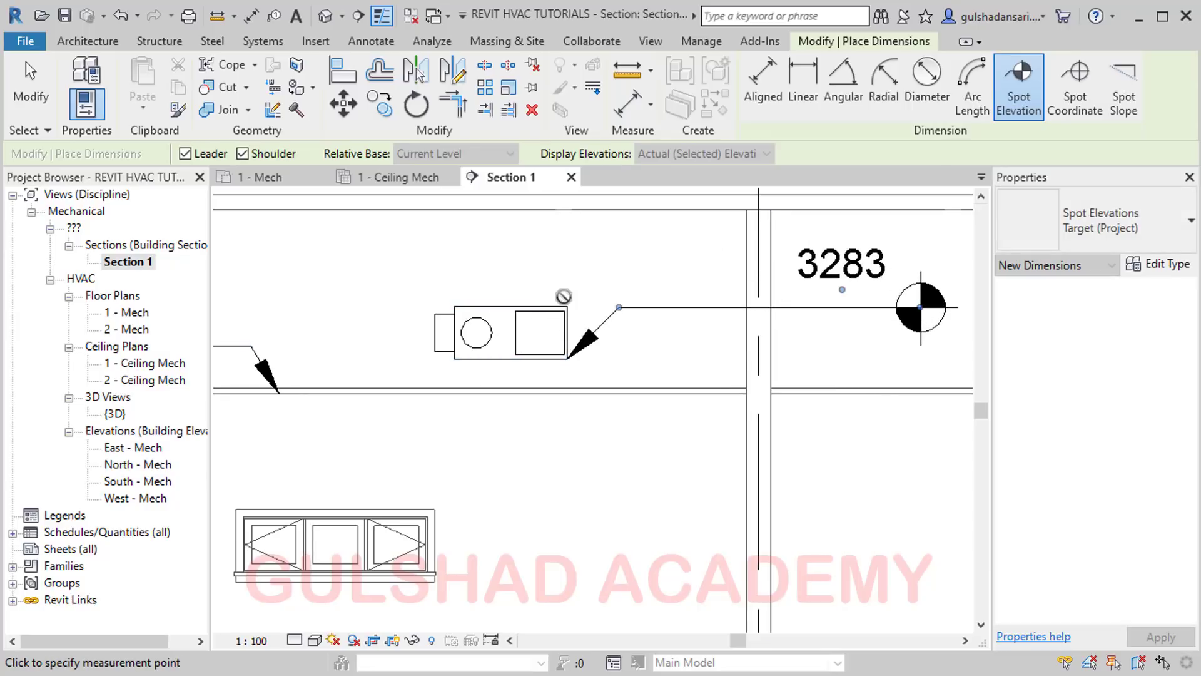
Place a spot elevation on the VAV unit's upper corner nearest grid 3, with its symbol above the previous one
click(567, 306)
scroll(599, 253, down, 1)
middle_drag(599, 252, 444, 382)
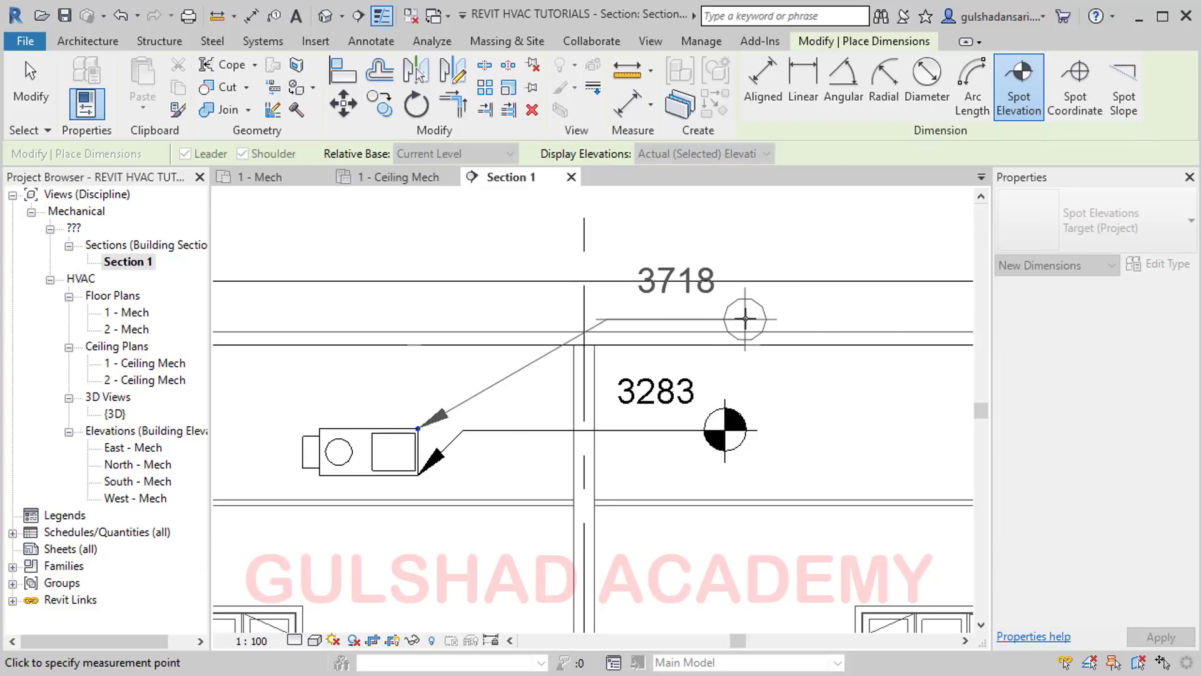
click(745, 319)
click(31, 81)
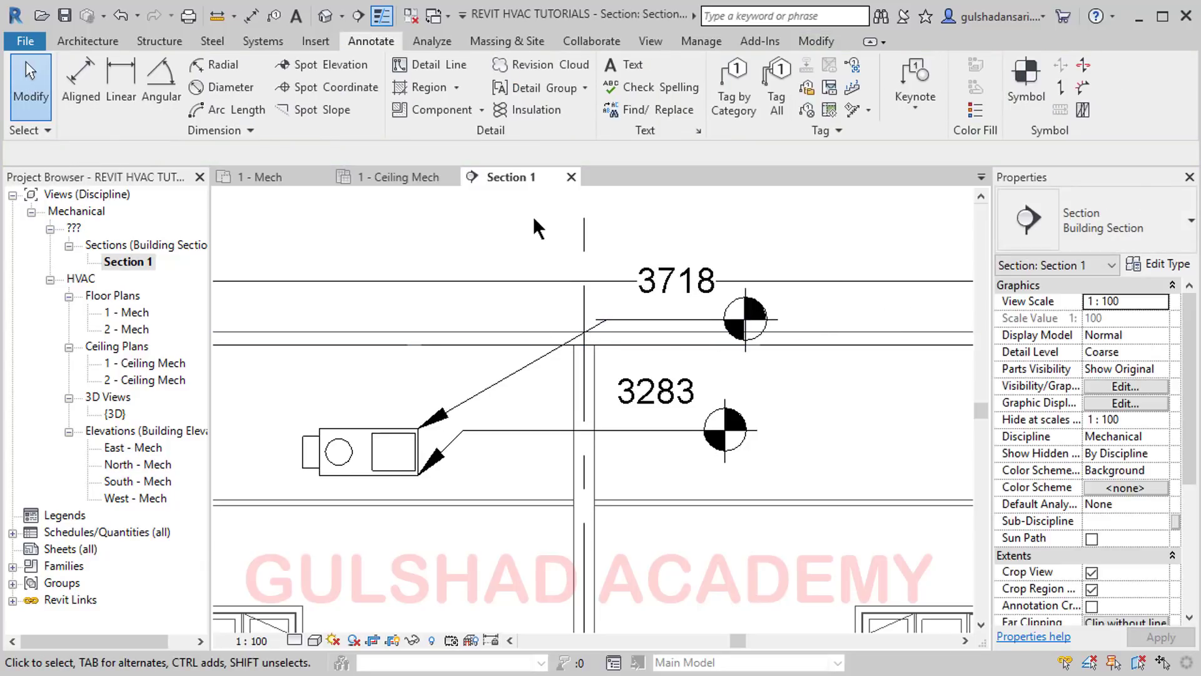
Add a vertical aligned dimension chain from Level 1 through the ceiling underside and the VAV unit's underside to Level 2, beside the unit
scroll(532, 218, down, 3)
middle_drag(400, 388, 502, 352)
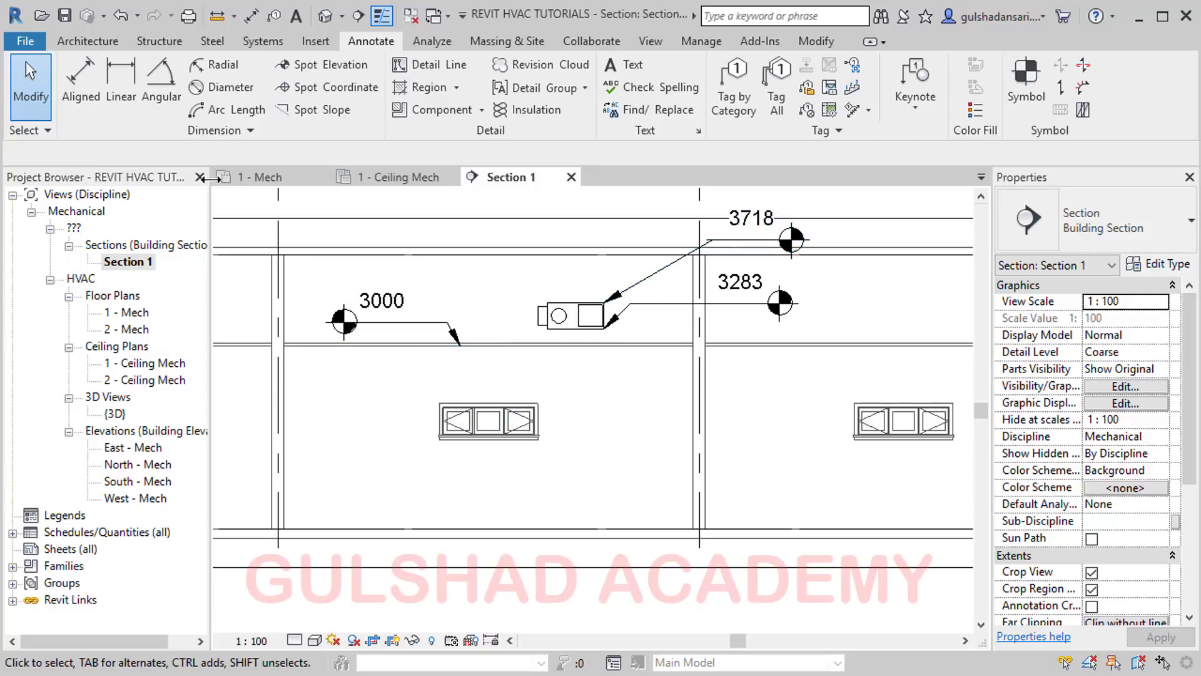
click(82, 100)
click(372, 40)
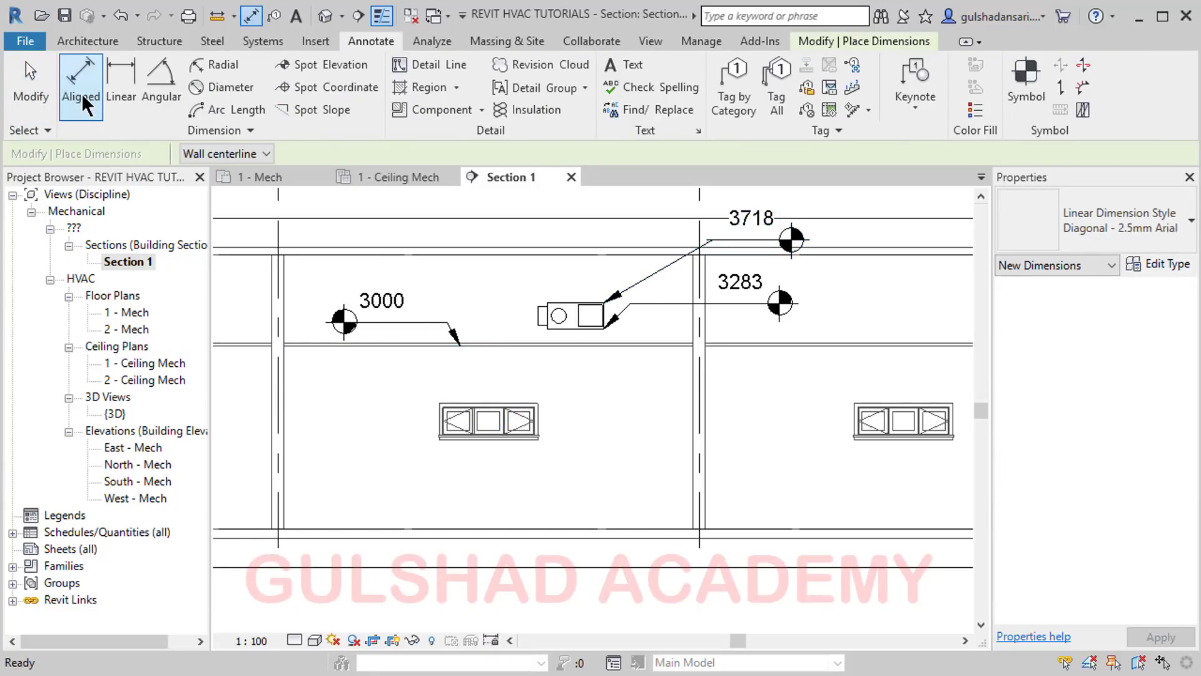
scroll(401, 519, up, 2)
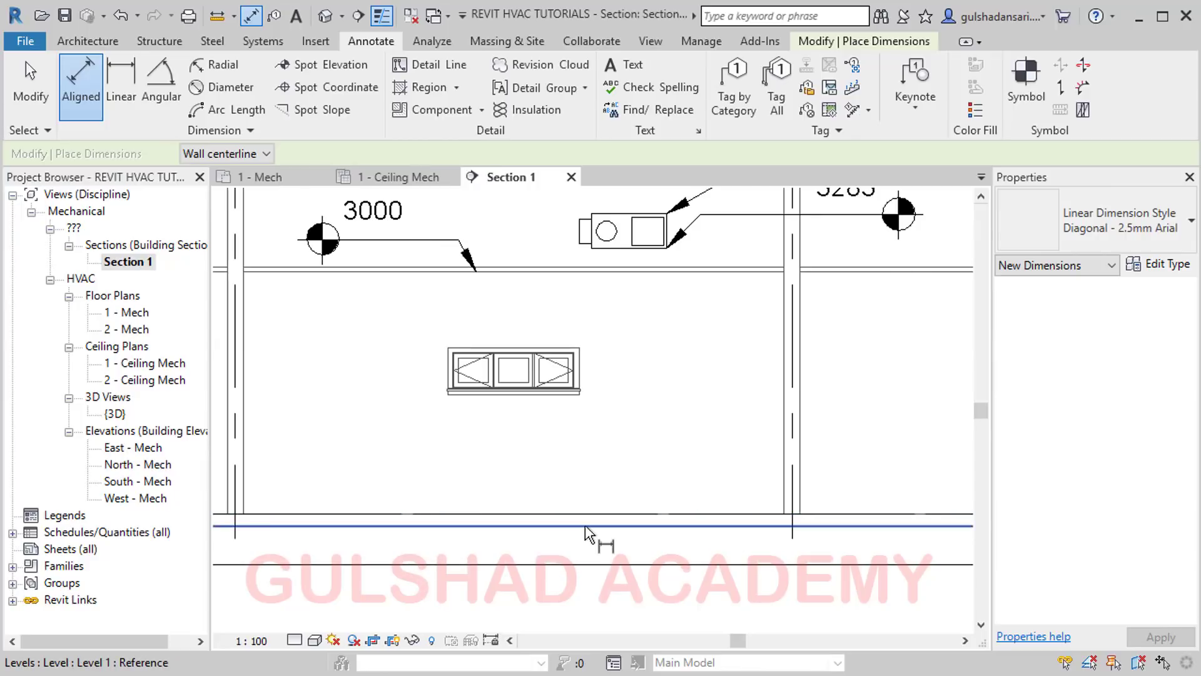
click(647, 515)
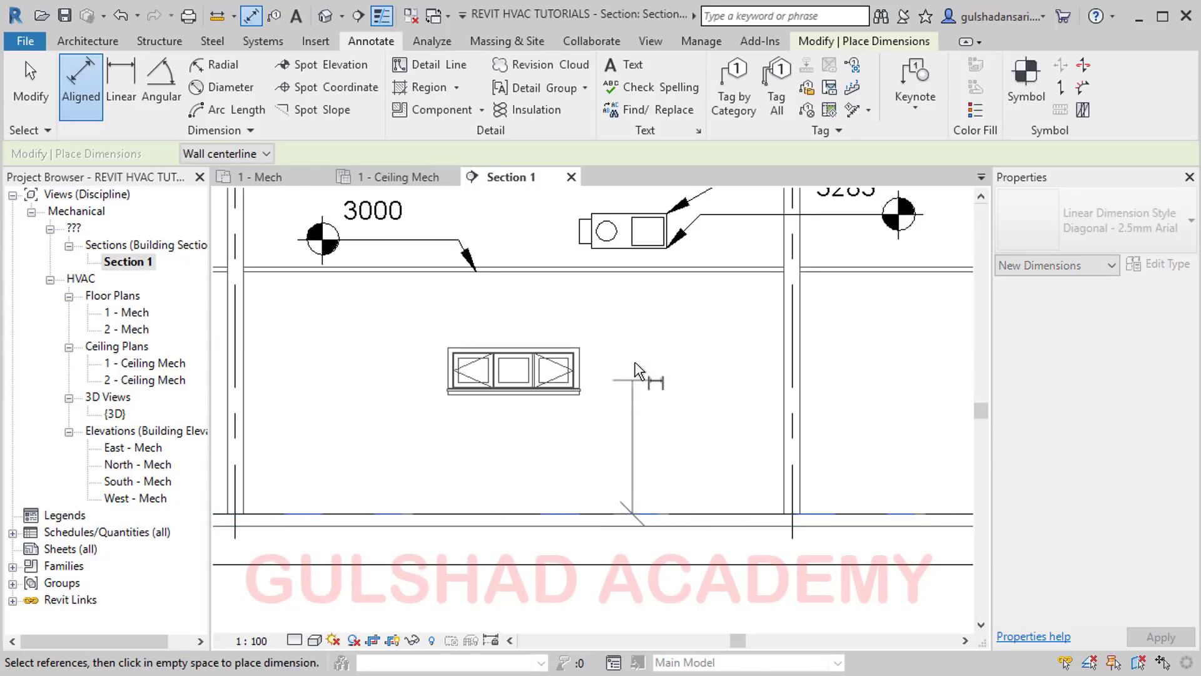
click(594, 279)
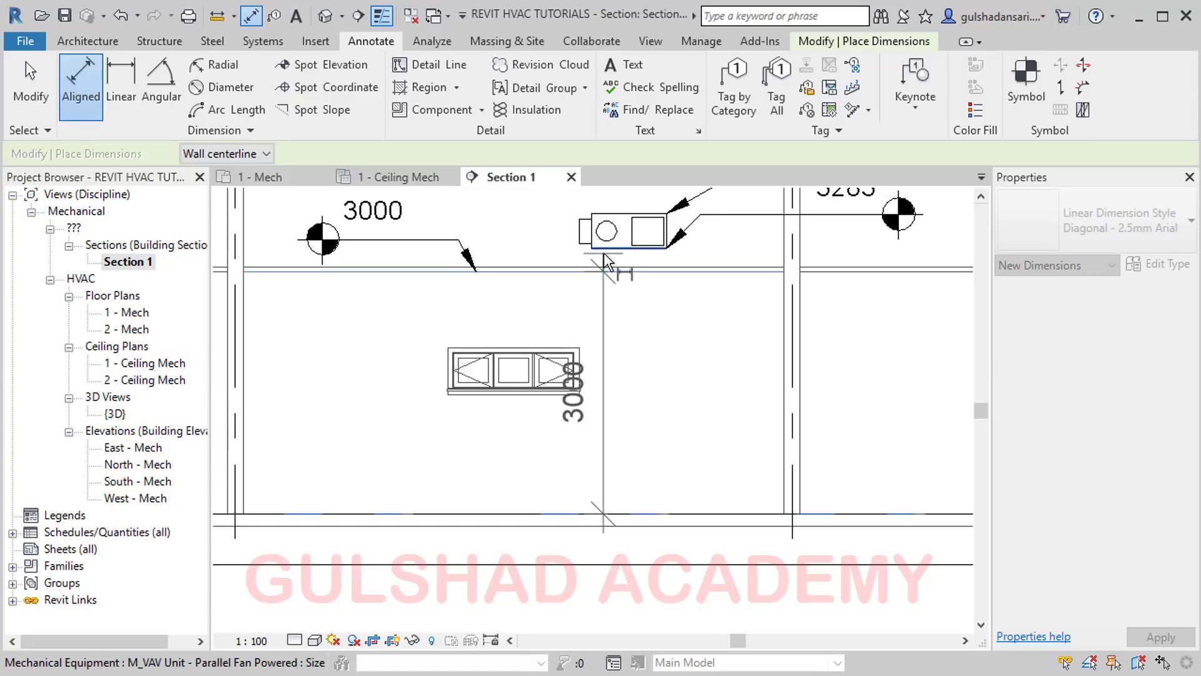
click(604, 249)
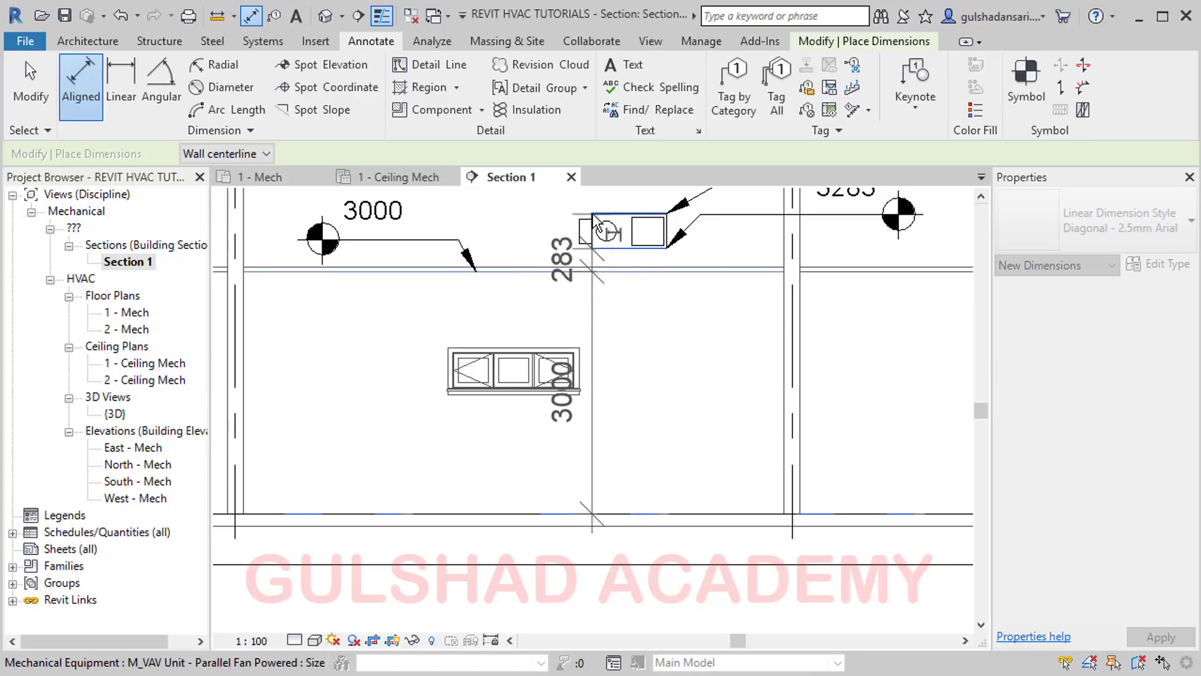
middle_drag(548, 269, 520, 388)
click(503, 271)
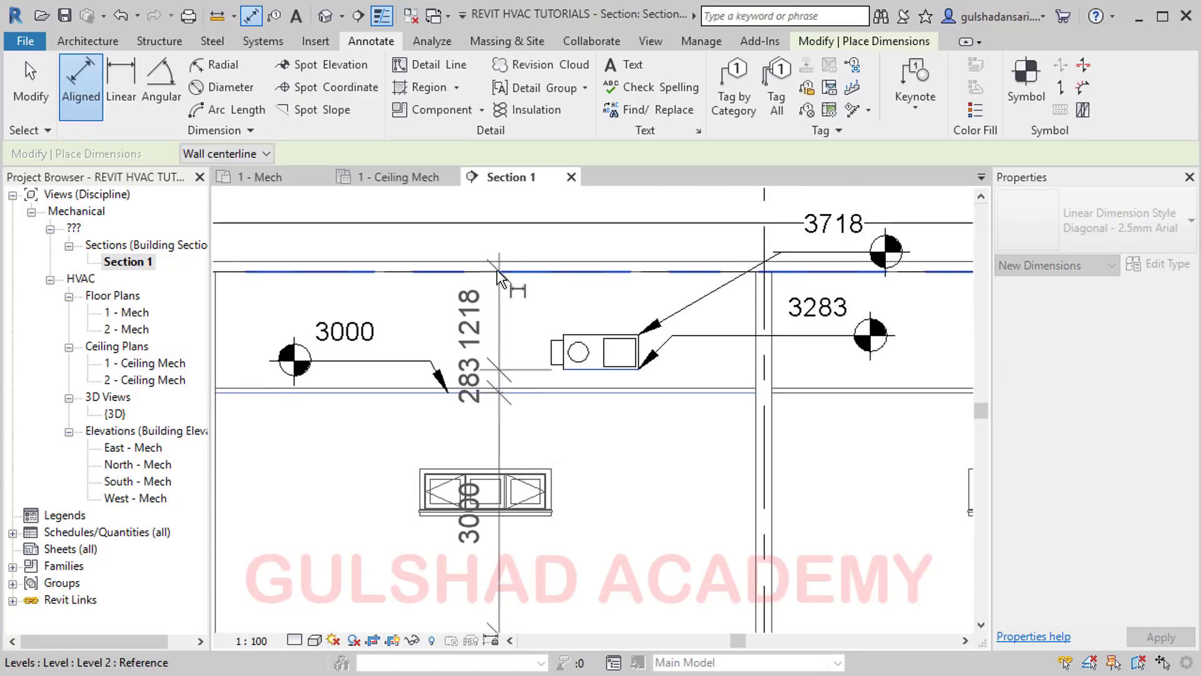
click(506, 318)
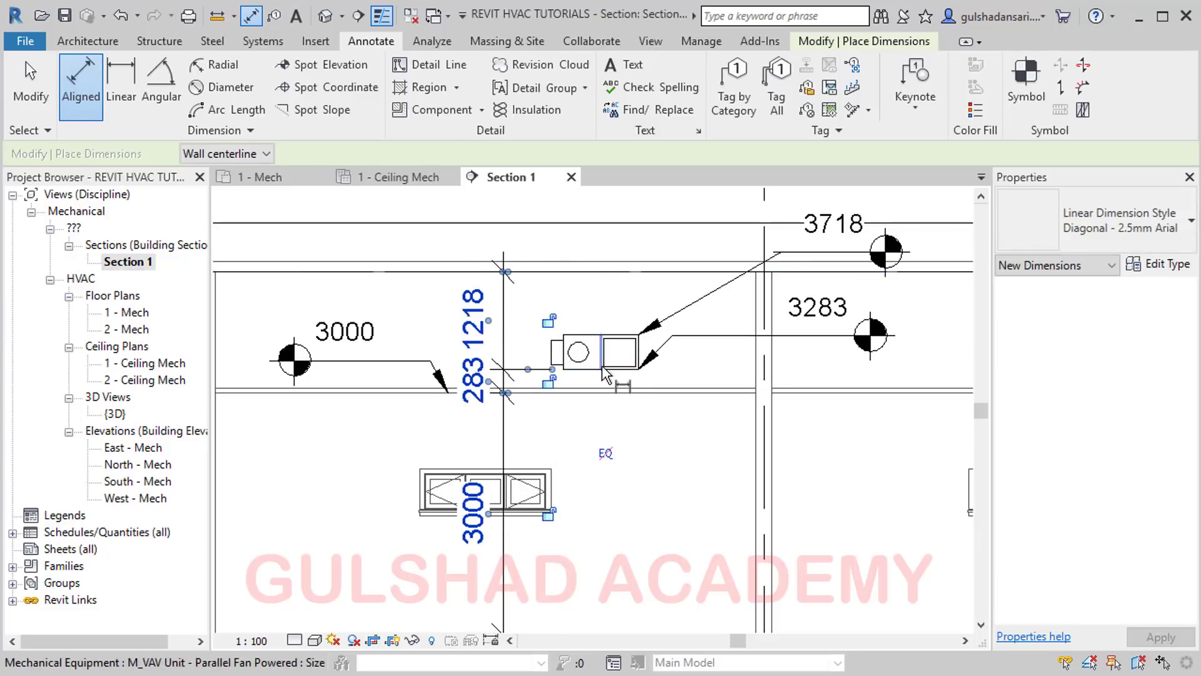
key(Escape)
key(Escape)
Set the offset of the VAV unit in office 2 to 3700
scroll(487, 255, down, 3)
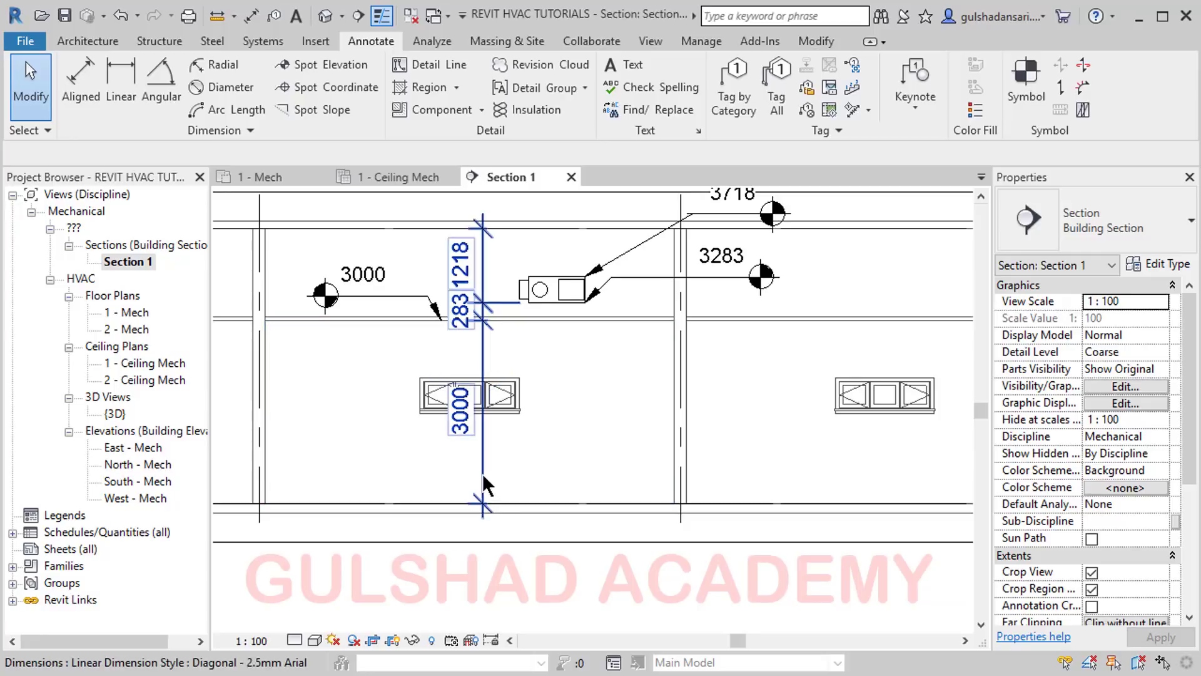
middle_drag(710, 272, 692, 348)
scroll(512, 299, up, 1)
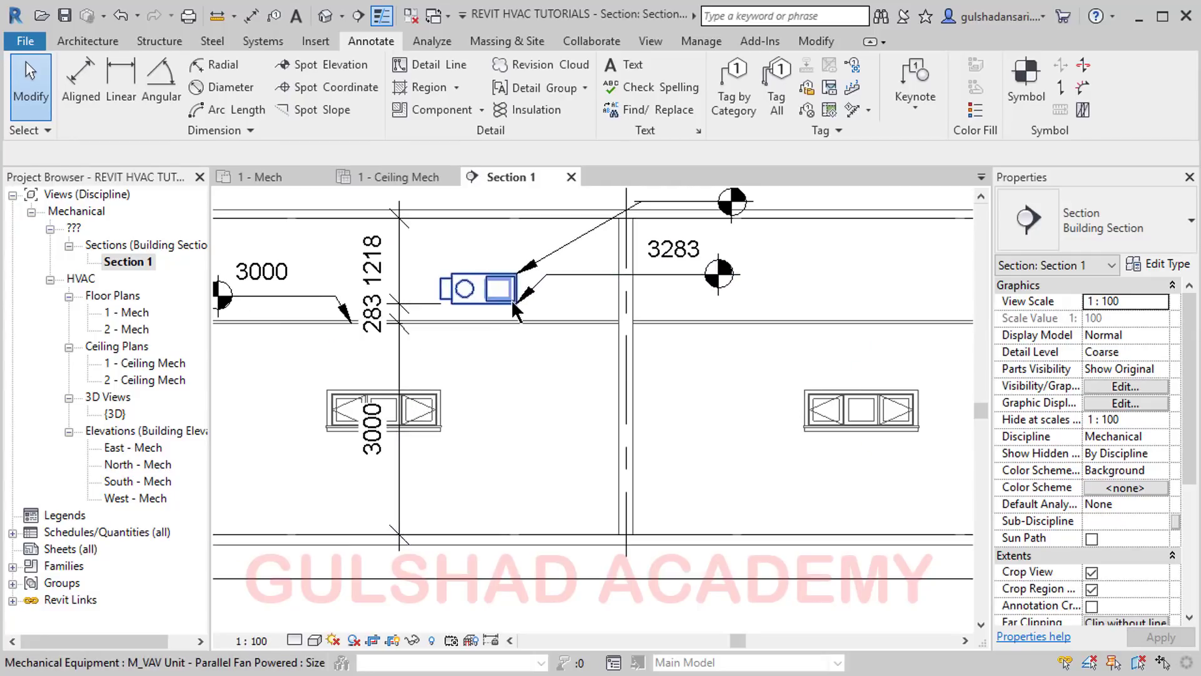
middle_drag(512, 299, 572, 414)
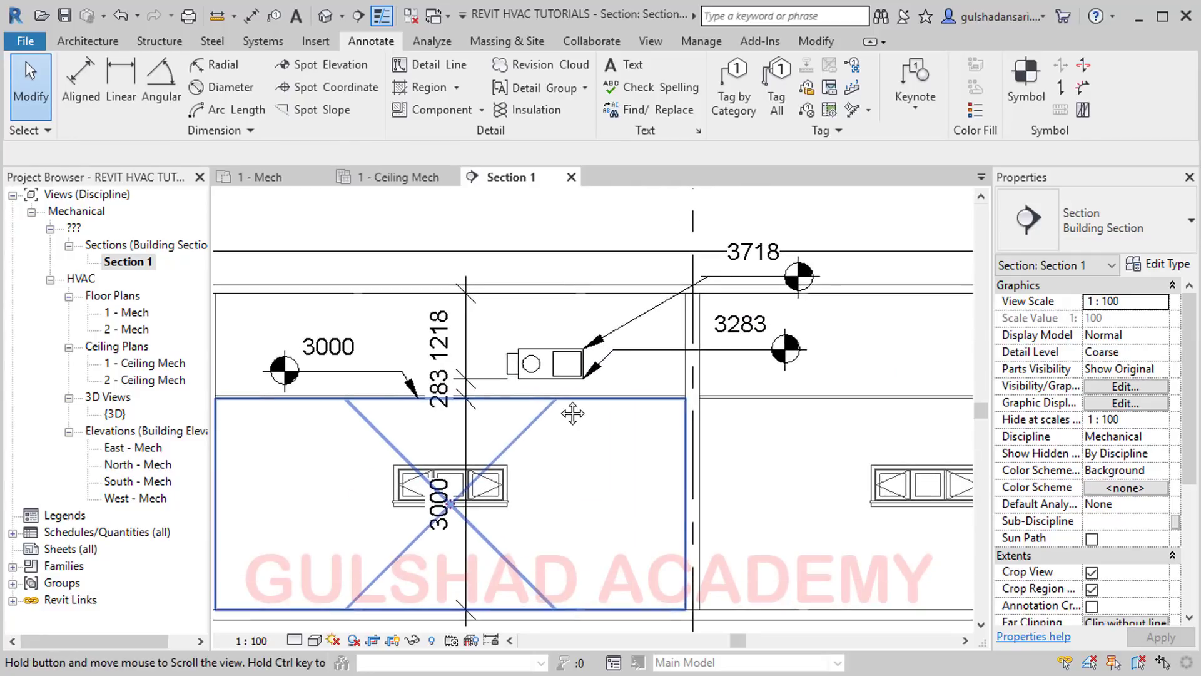
click(543, 362)
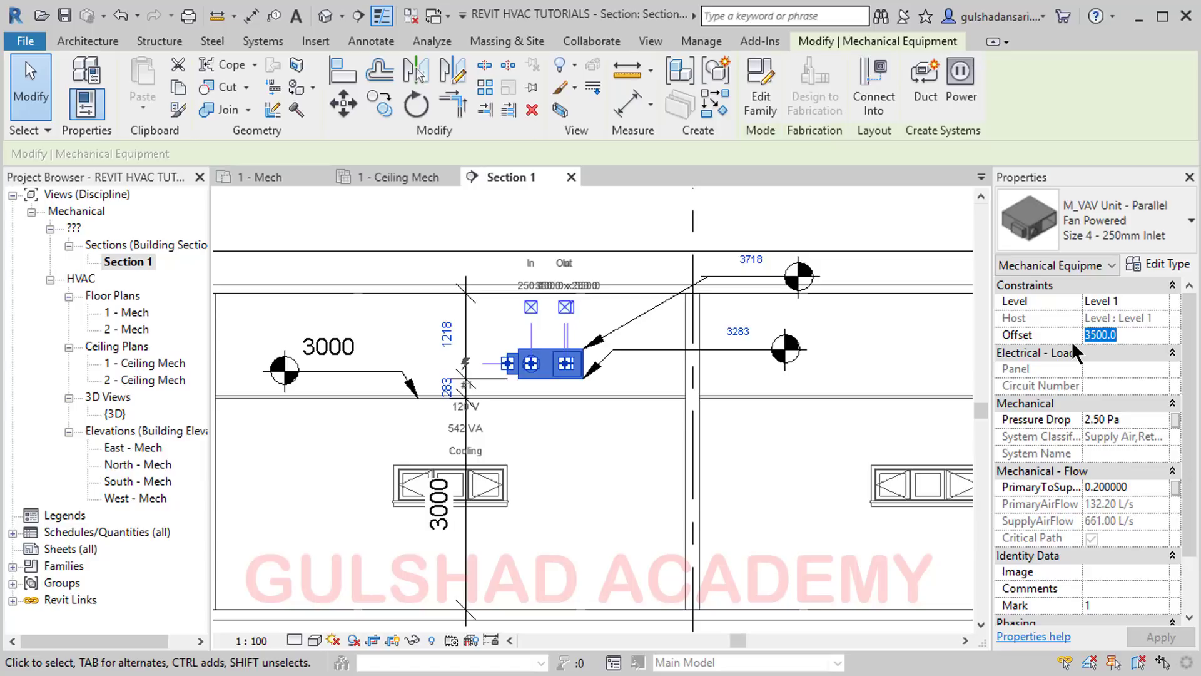
text(3700)
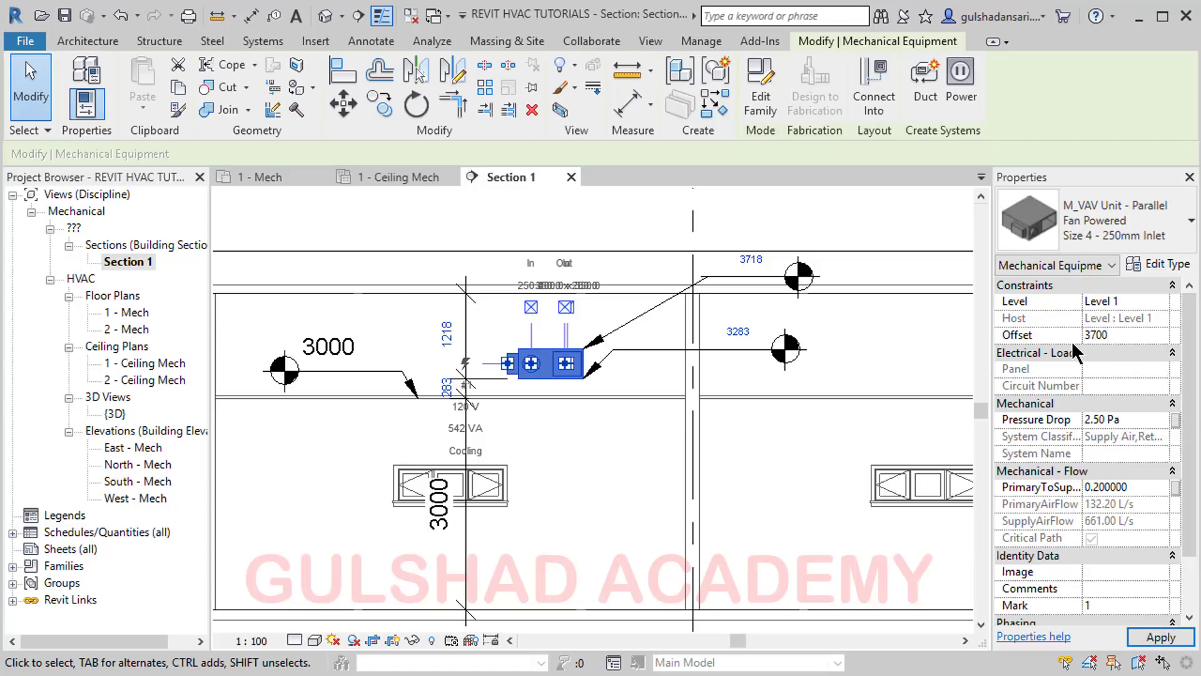
key(Return)
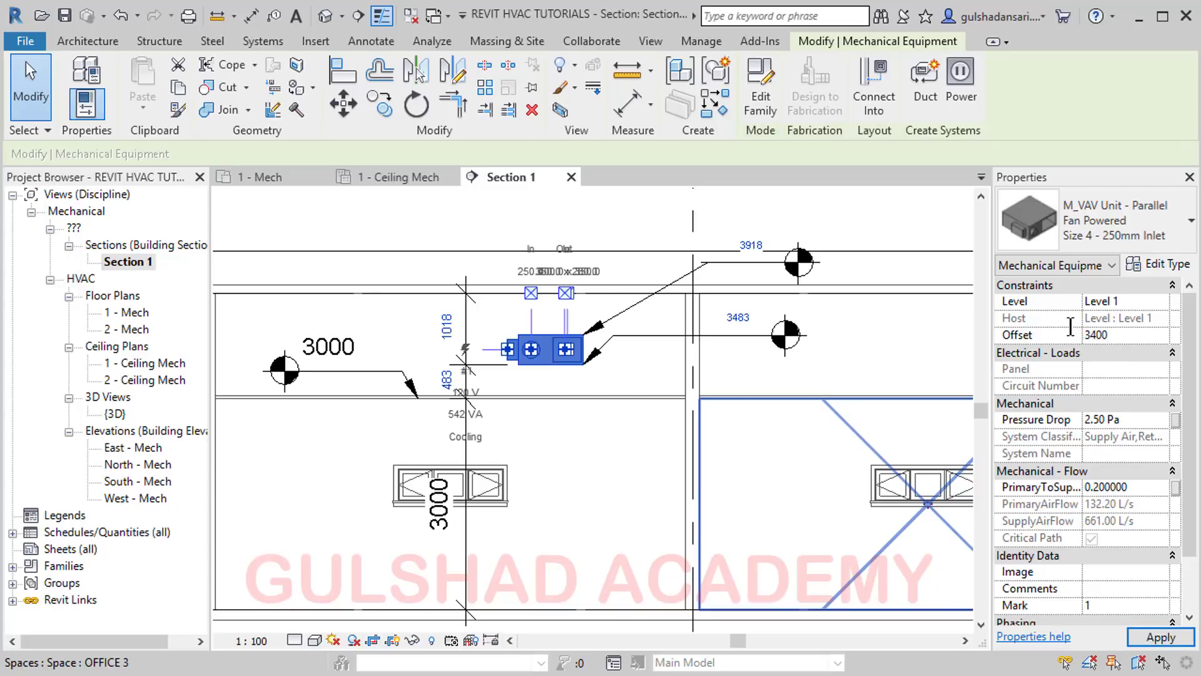
Set the offset of the VAV unit in office 2 to 3400
click(613, 210)
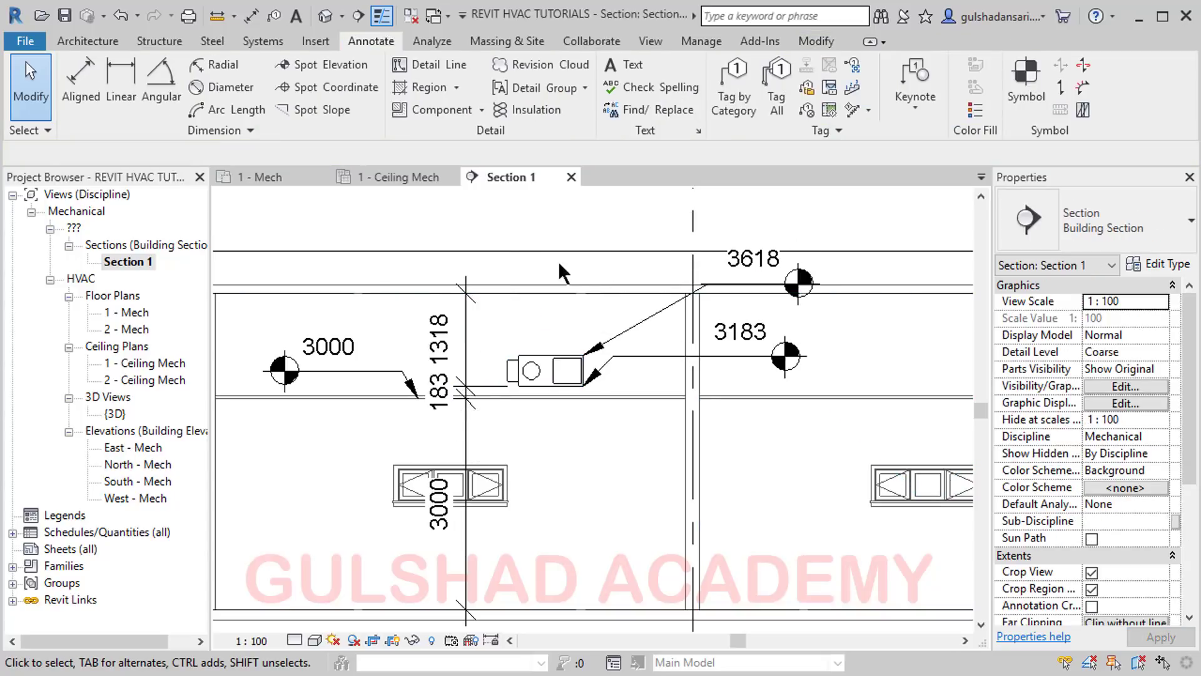
scroll(558, 238, down, 4)
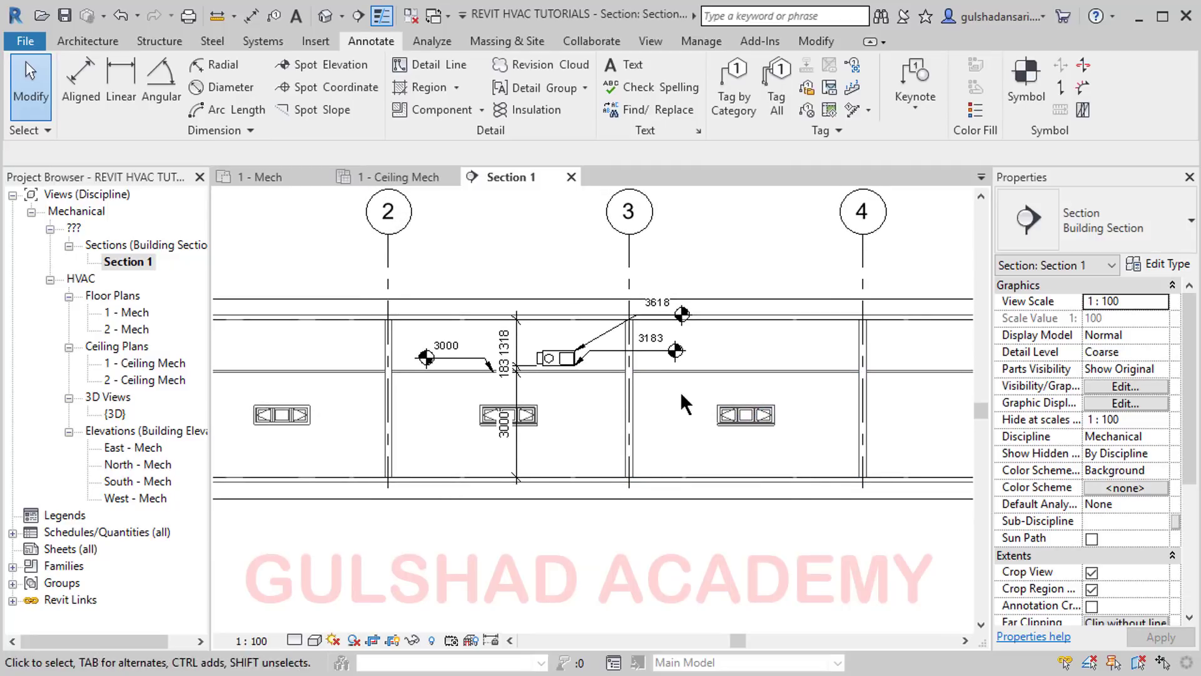
In the 1 - Ceiling Mech ceiling plan, start placing mechanical equipment and look through the equipment types already loaded
double_click(161, 364)
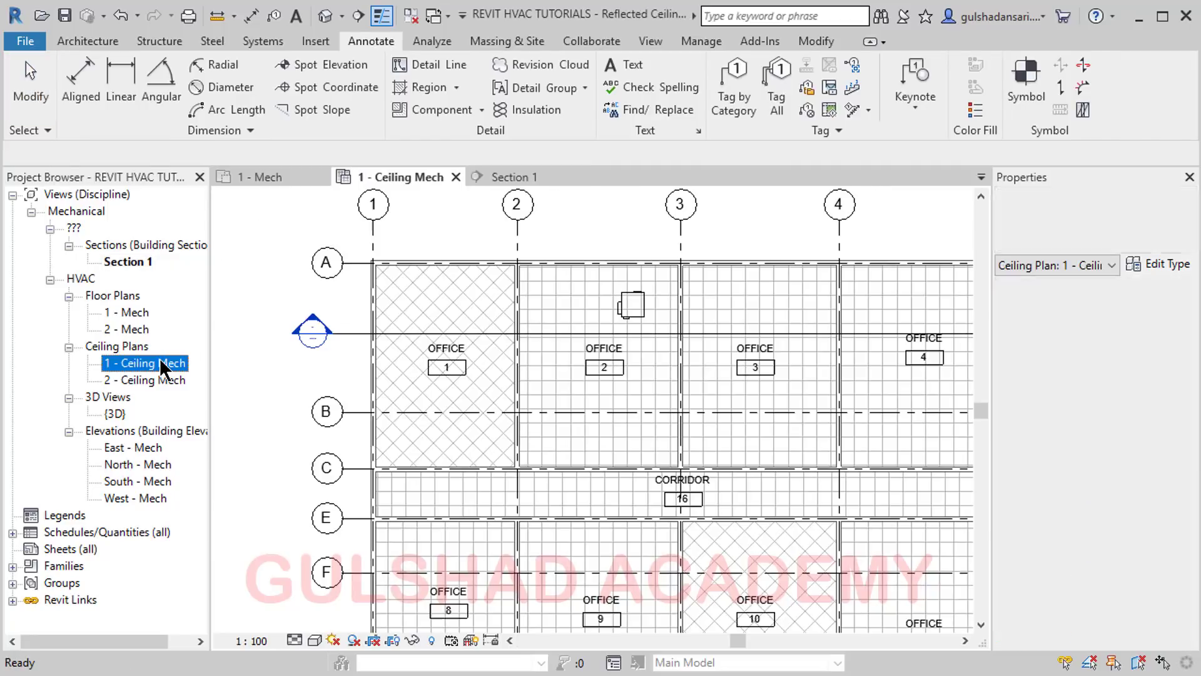
scroll(632, 310, up, 3)
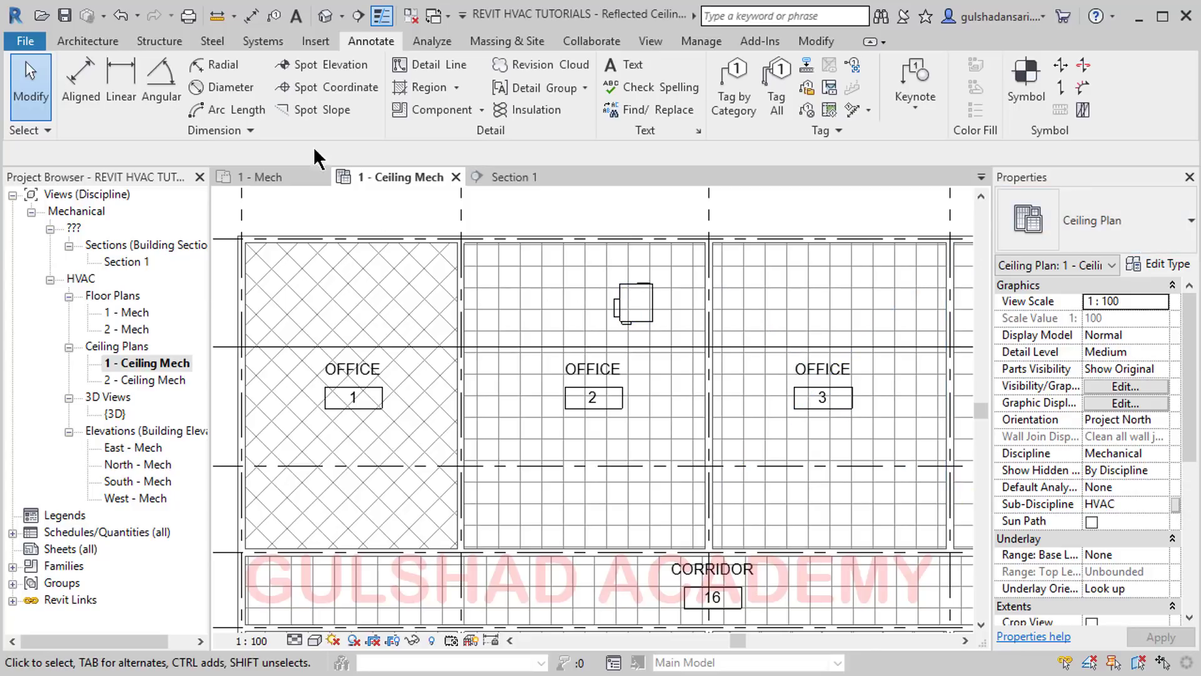
click(263, 41)
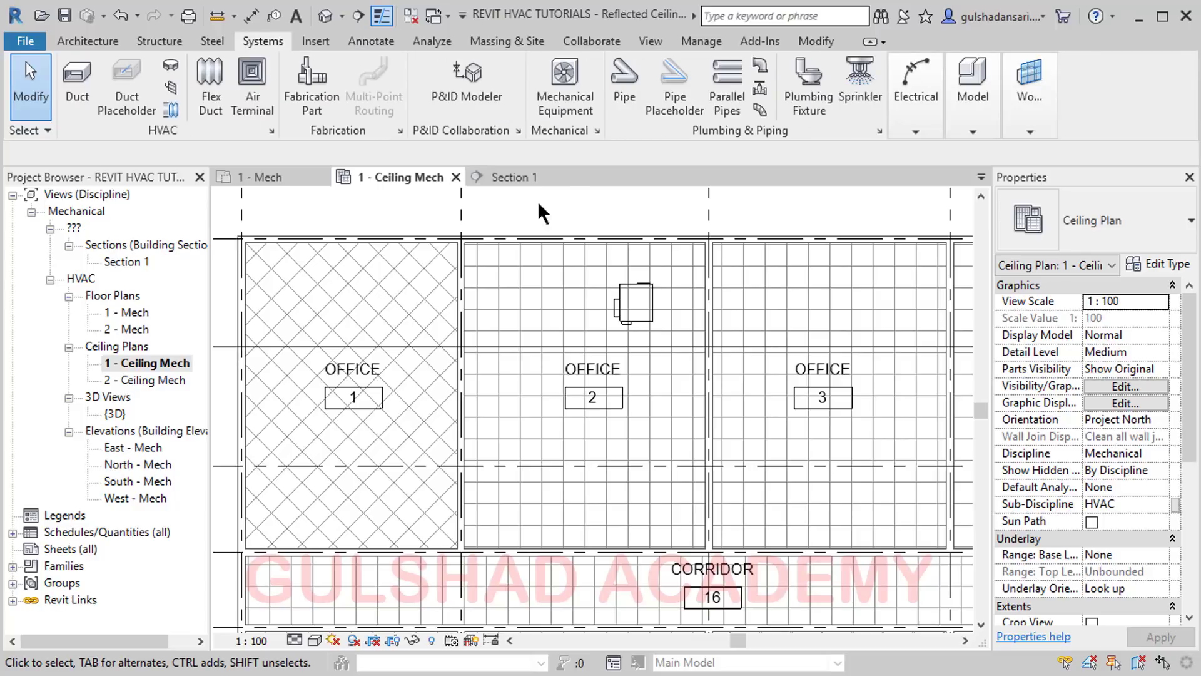
click(557, 102)
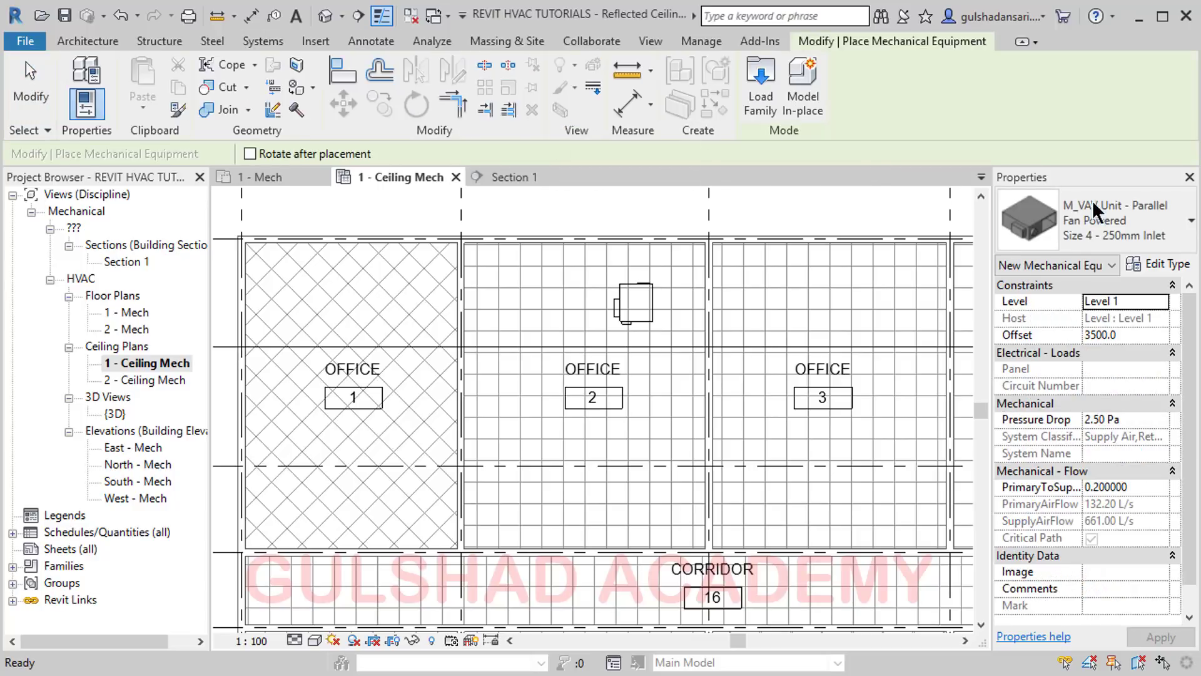
click(1045, 216)
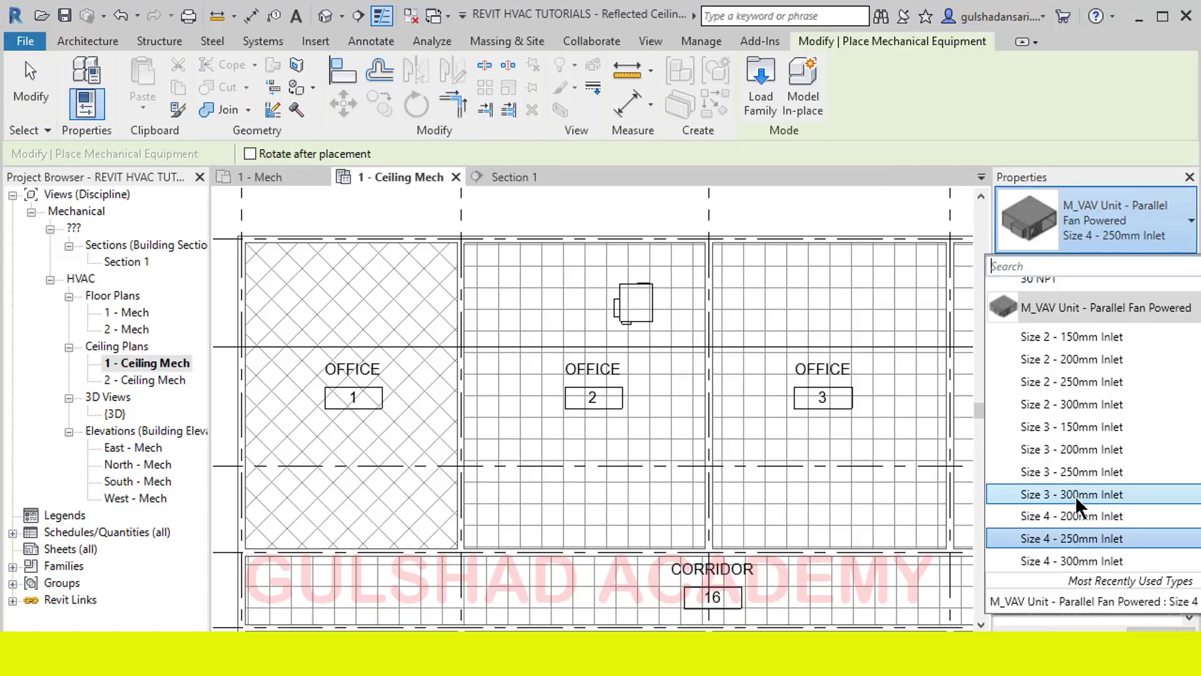
scroll(1074, 496, up, 6)
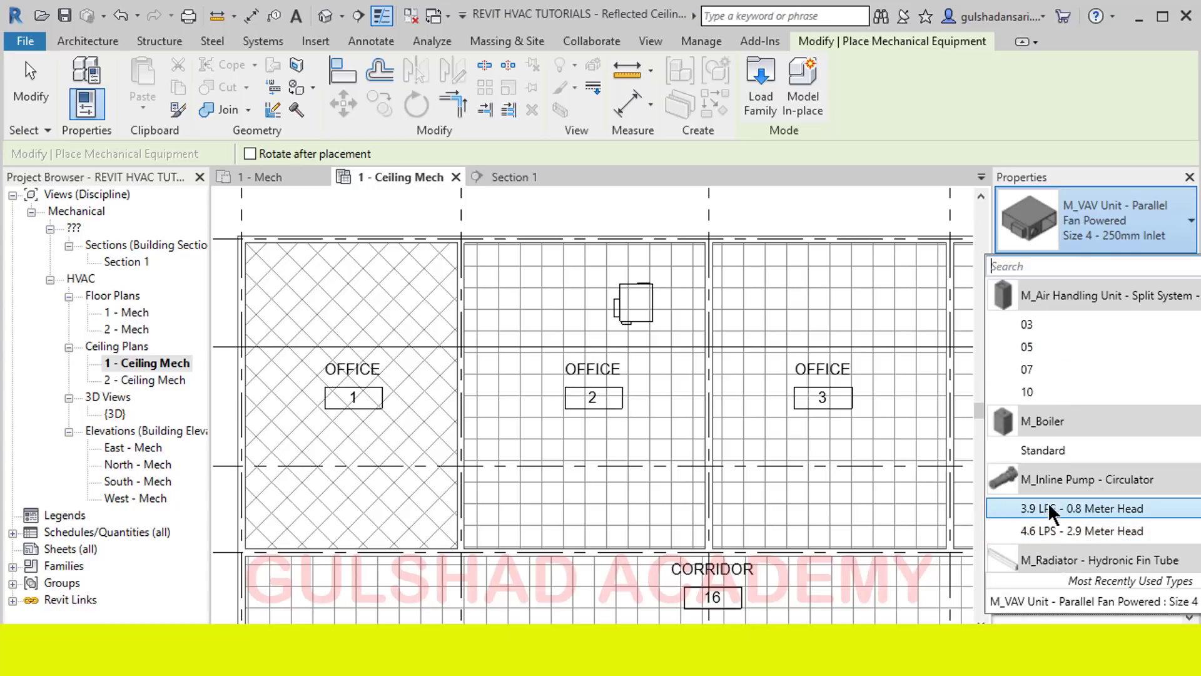
click(1025, 224)
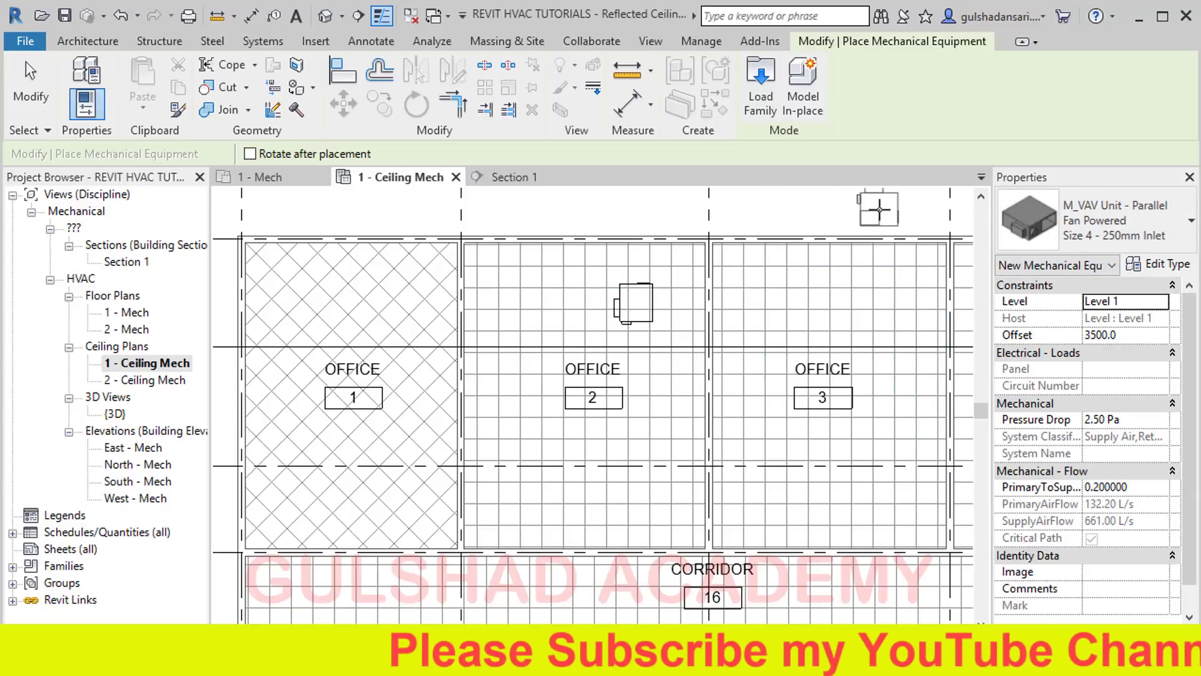
click(1045, 220)
Start loading an equipment family and go to the US Metric library folder
click(762, 98)
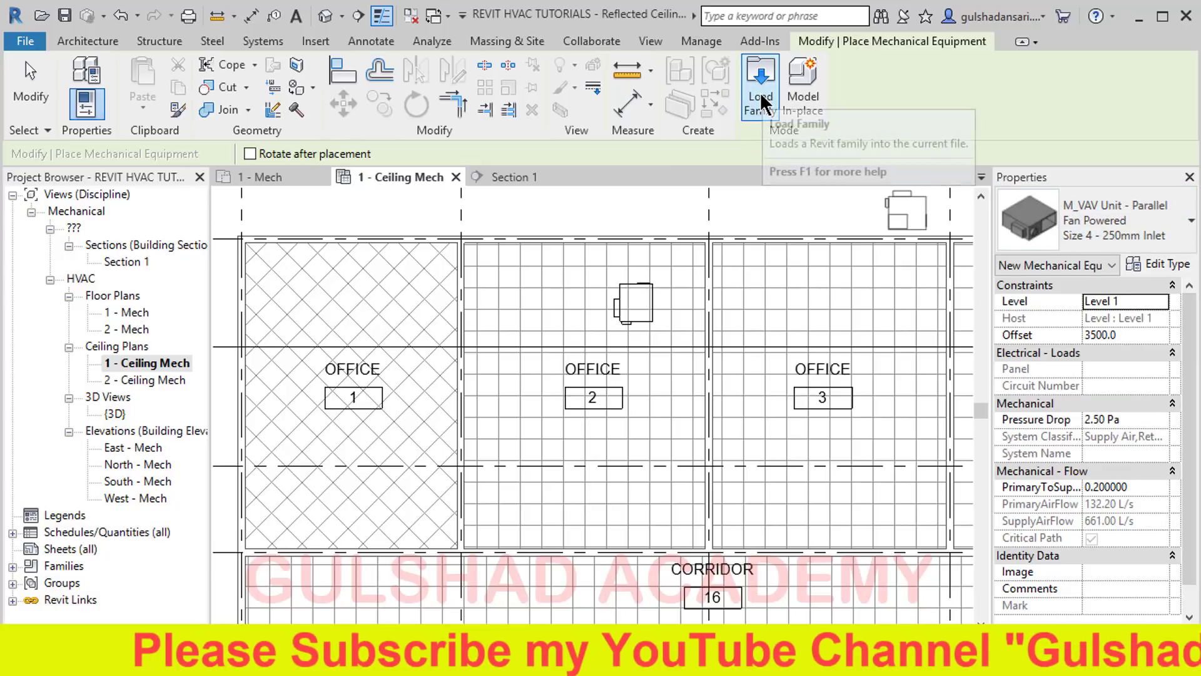
click(763, 99)
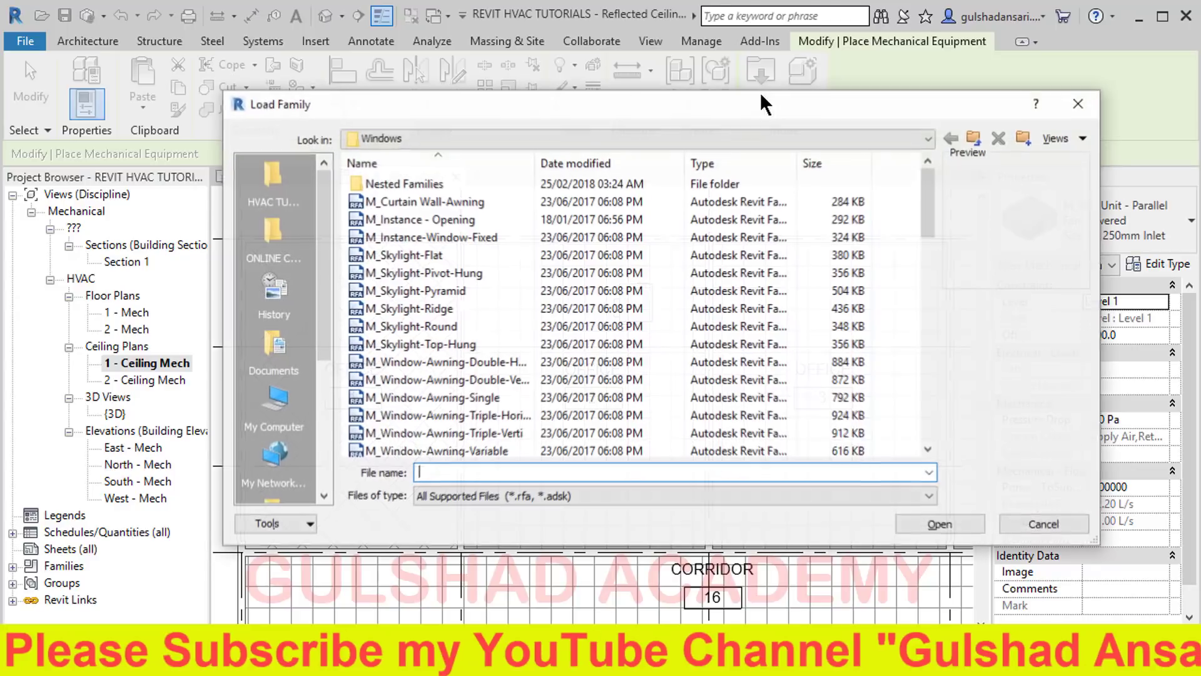
drag(732, 110, 701, 147)
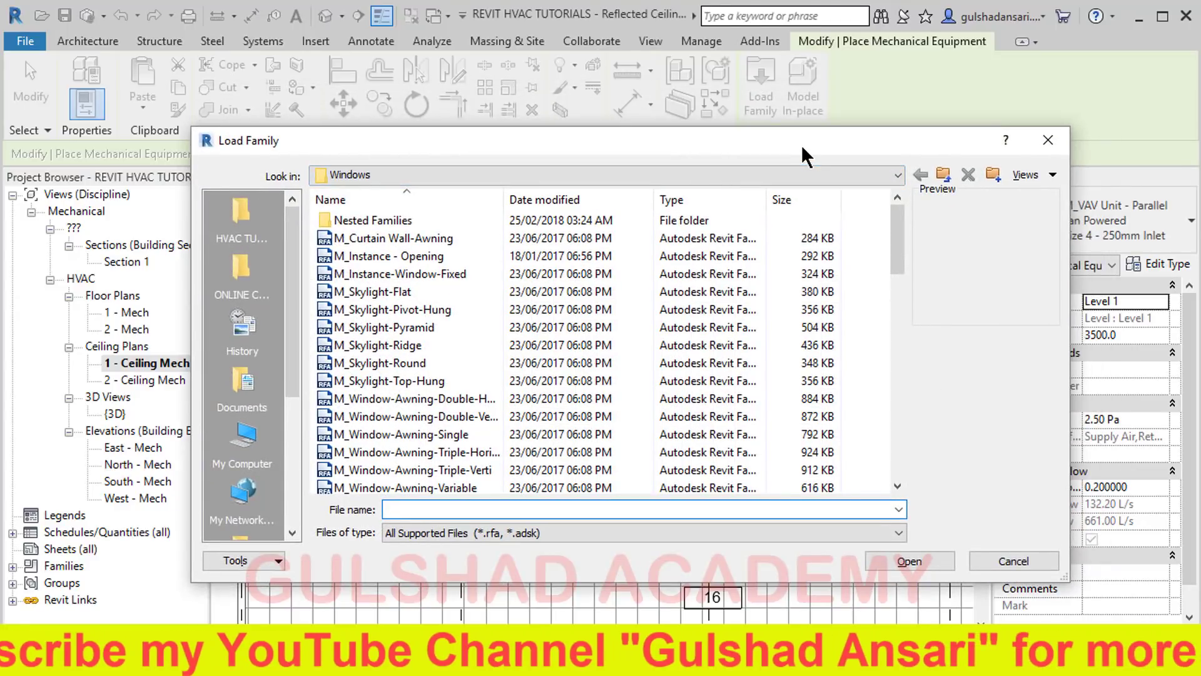
drag(802, 145, 794, 122)
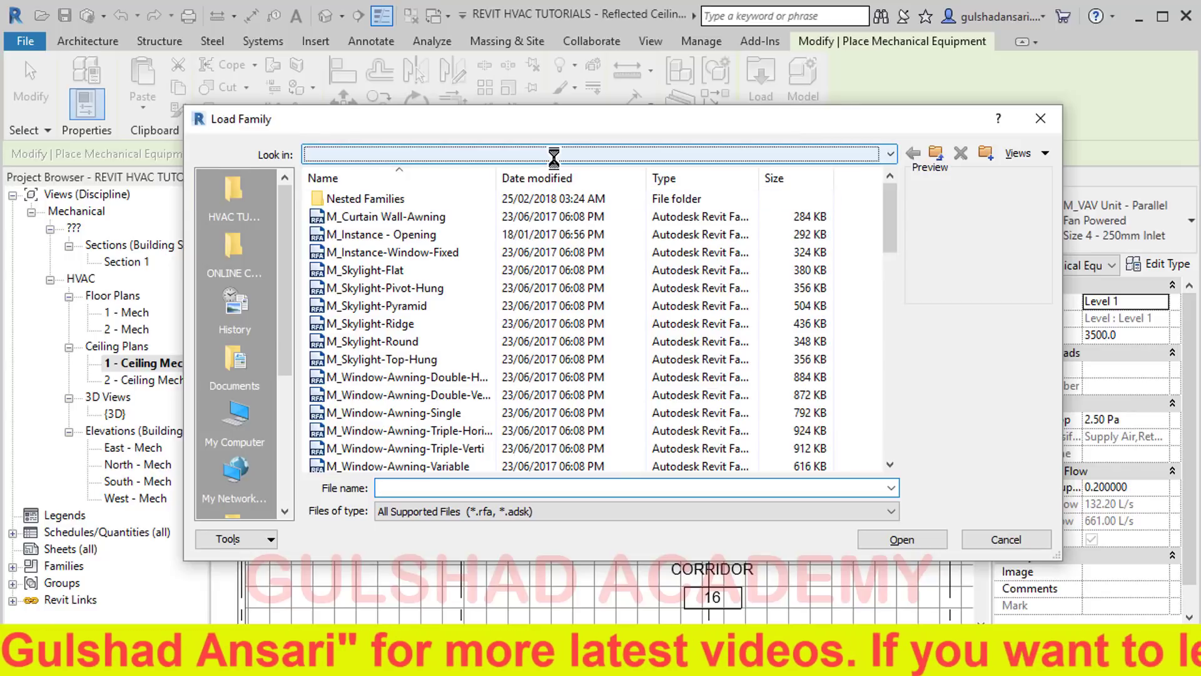
scroll(476, 179, up, 3)
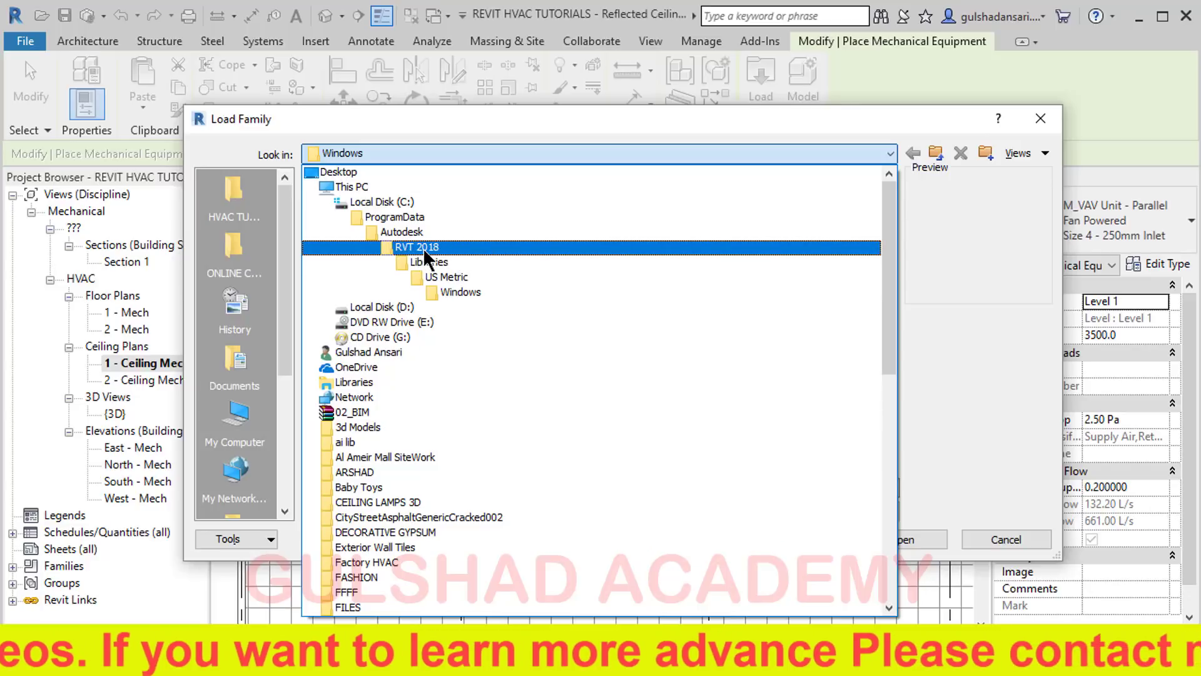
click(490, 278)
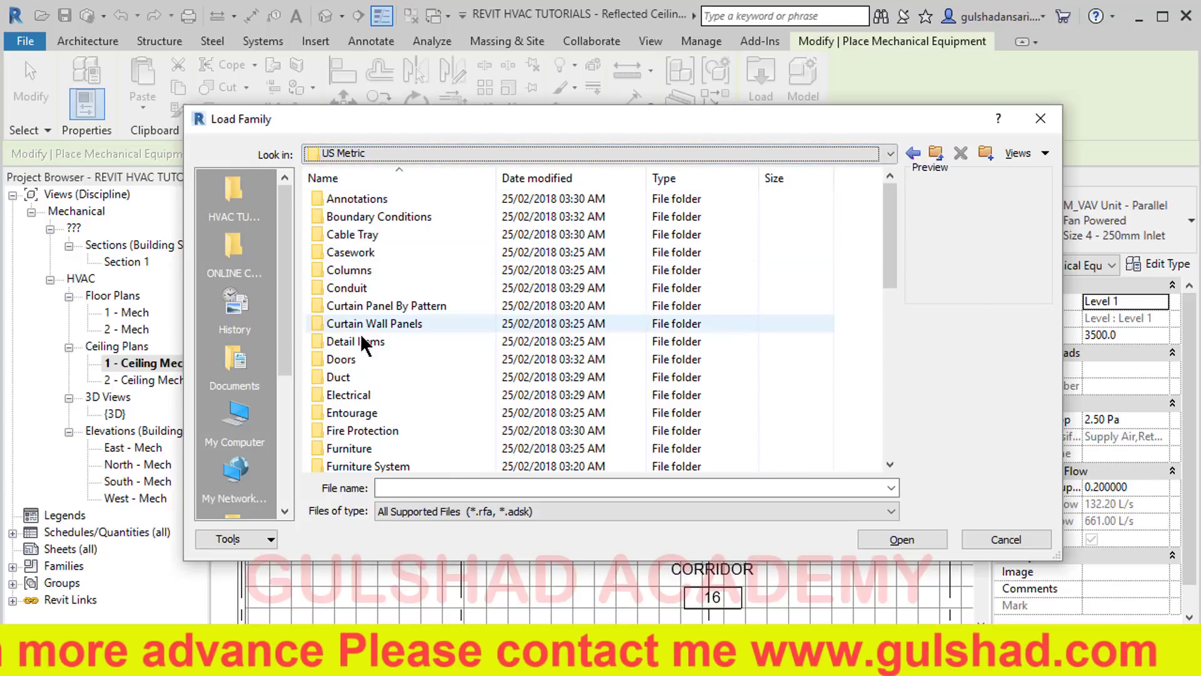
scroll(426, 271, down, 1)
scroll(378, 294, down, 7)
scroll(343, 359, up, 8)
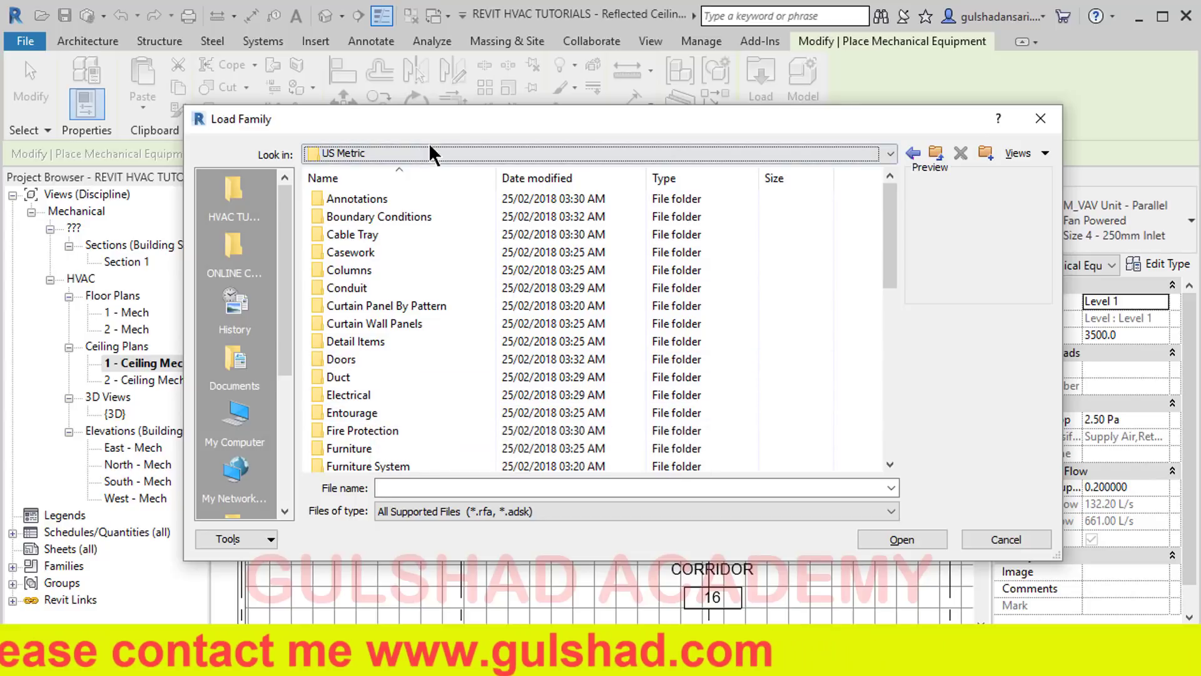
Within the US Metric library, go to Mechanical, MEP, Air-Side Components and open the Terminal Units folder
drag(437, 117, 386, 76)
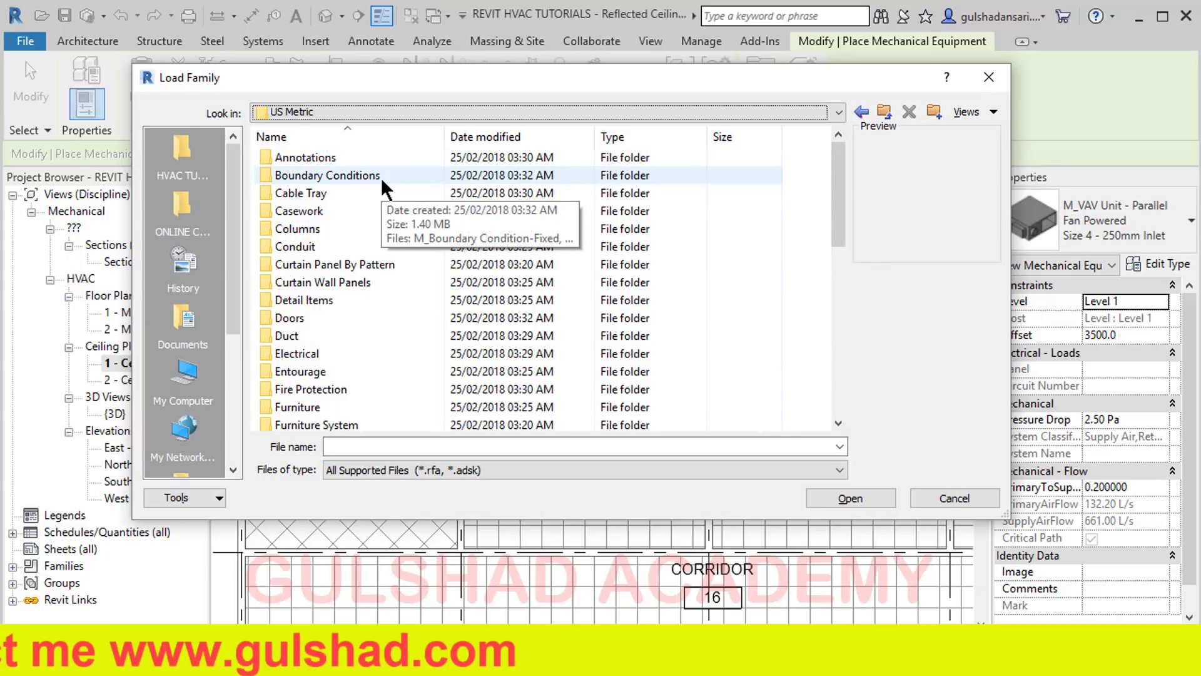
scroll(381, 179, down, 1)
scroll(382, 179, down, 1)
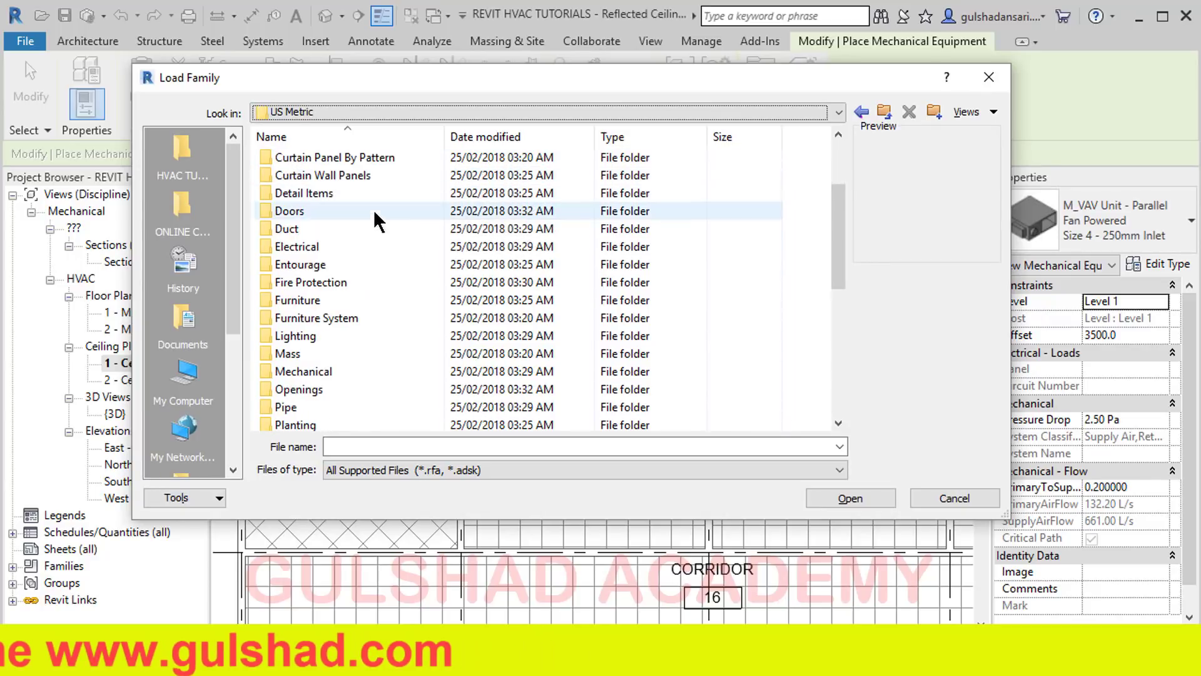
click(306, 371)
double_click(305, 372)
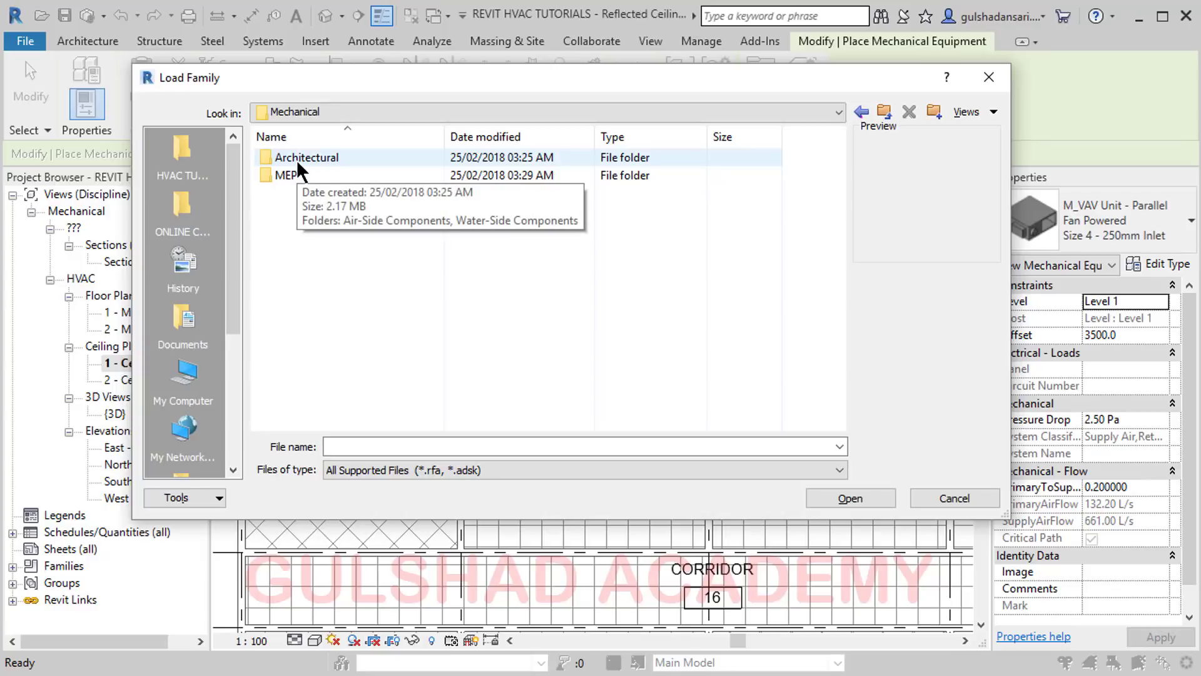
double_click(283, 177)
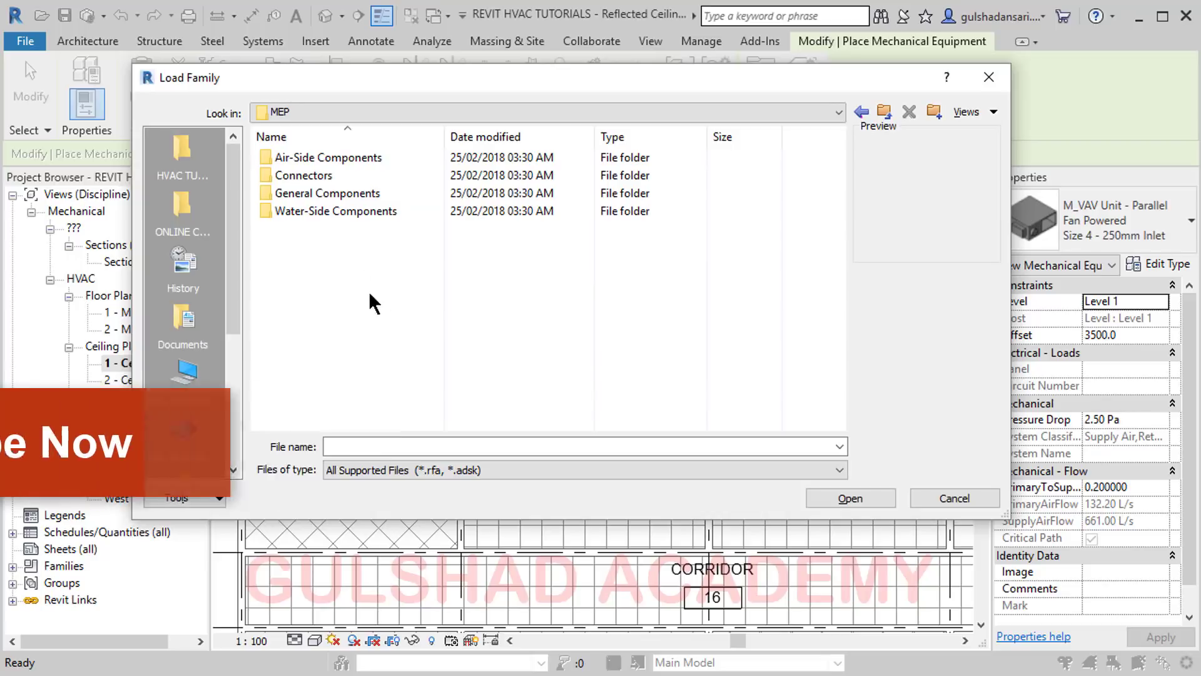
double_click(356, 159)
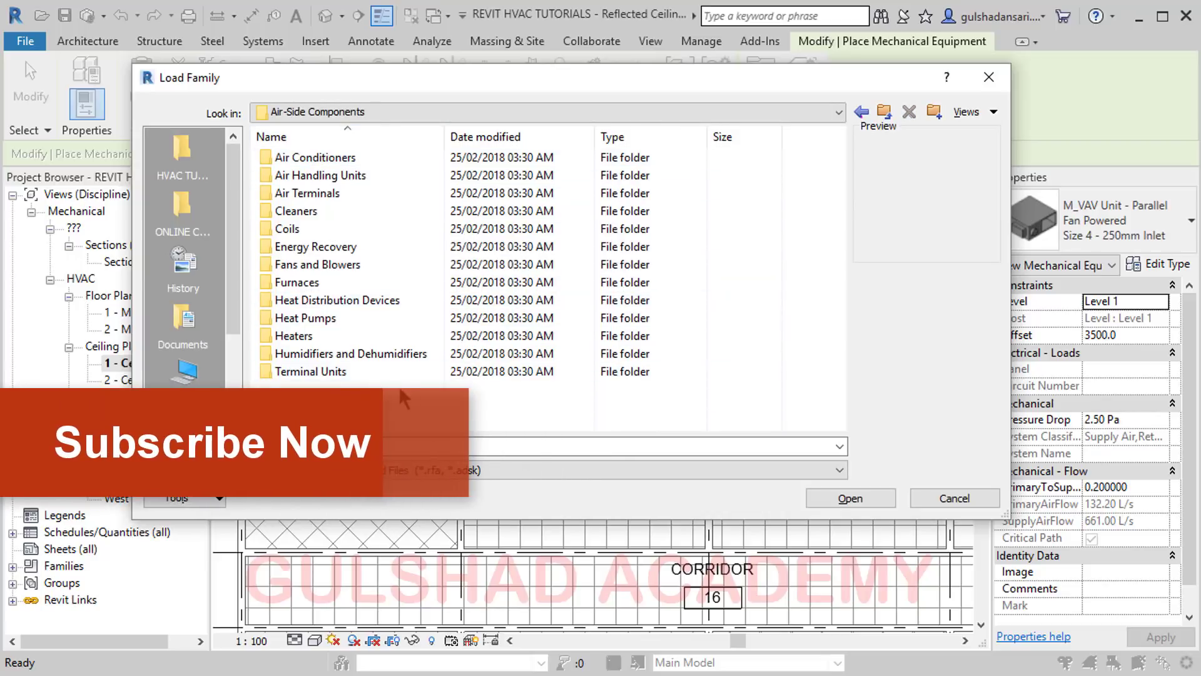
double_click(316, 373)
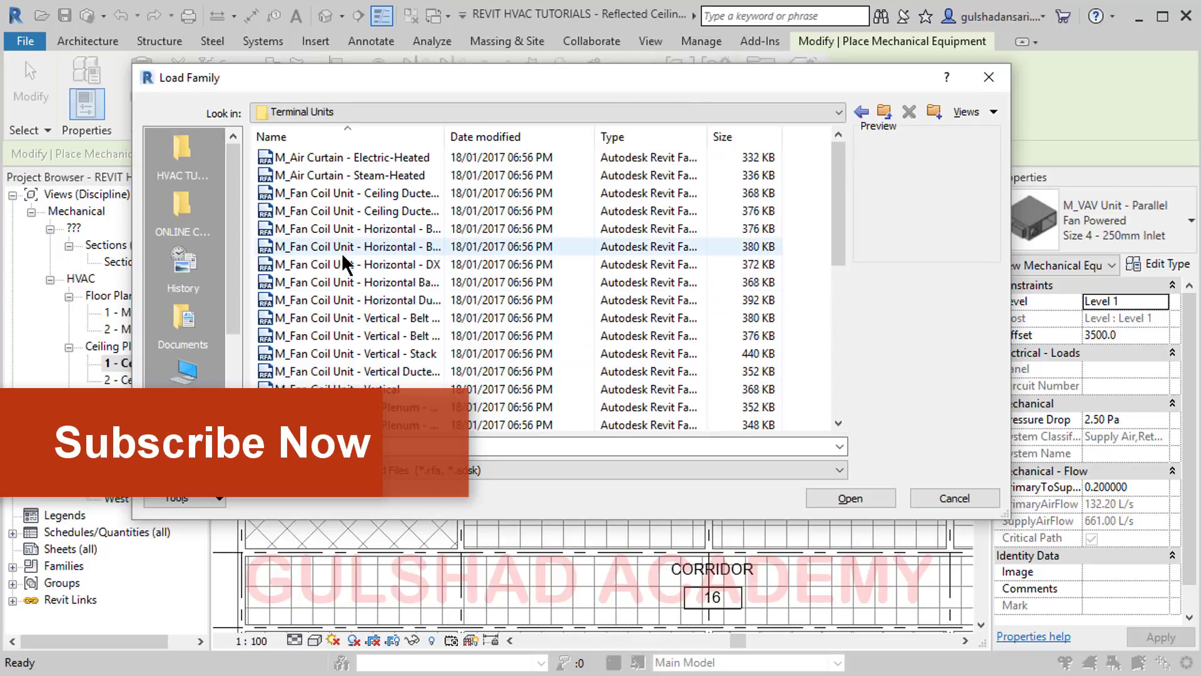
Preview the M_Fan Coil Unit - Horizontal - DX family, check the Air Conditioners folder and return to Terminal Units
click(325, 267)
scroll(325, 267, down, 4)
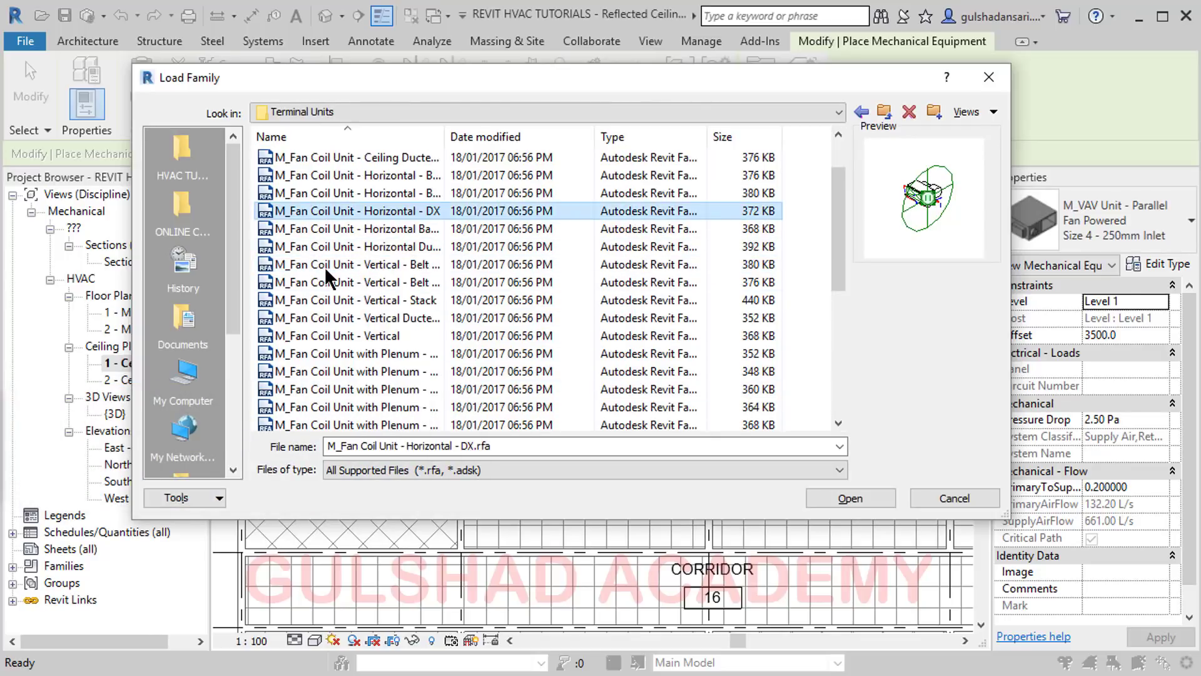
scroll(324, 302, up, 4)
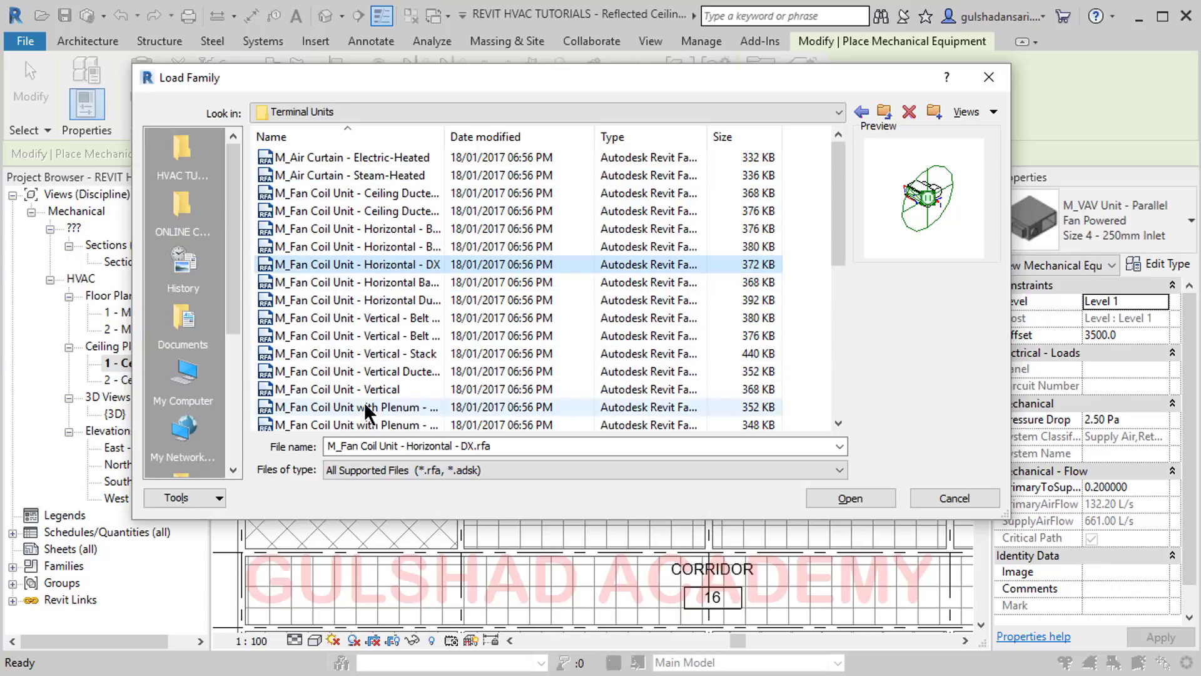
click(884, 111)
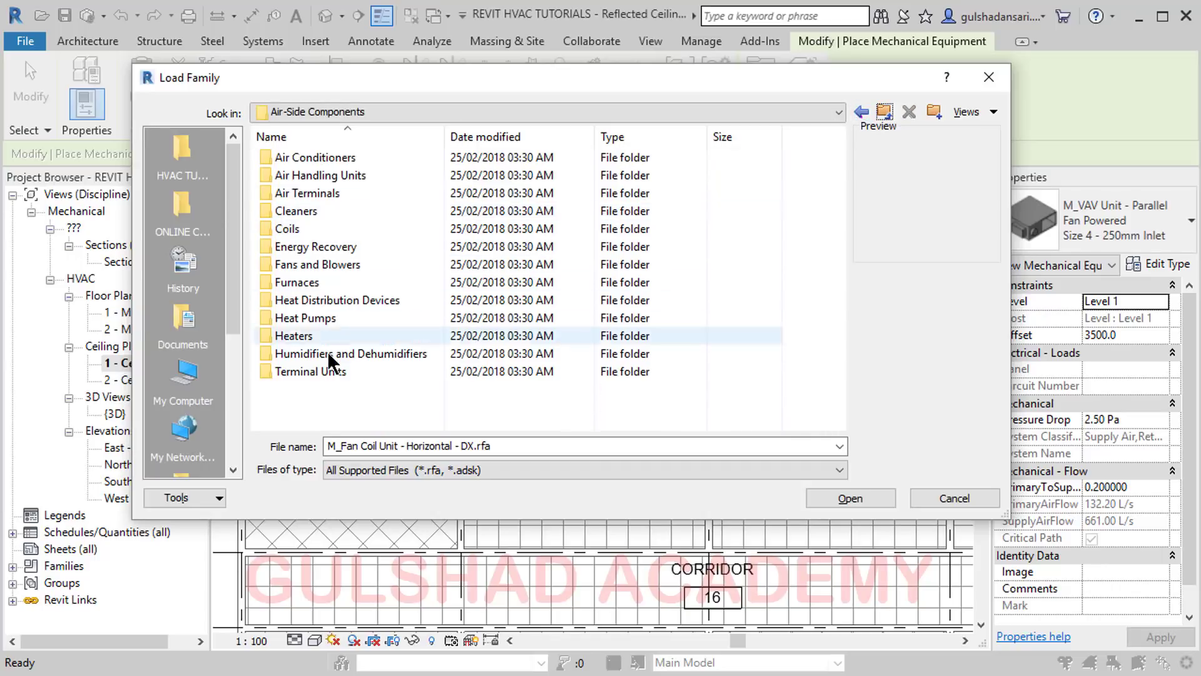
double_click(319, 155)
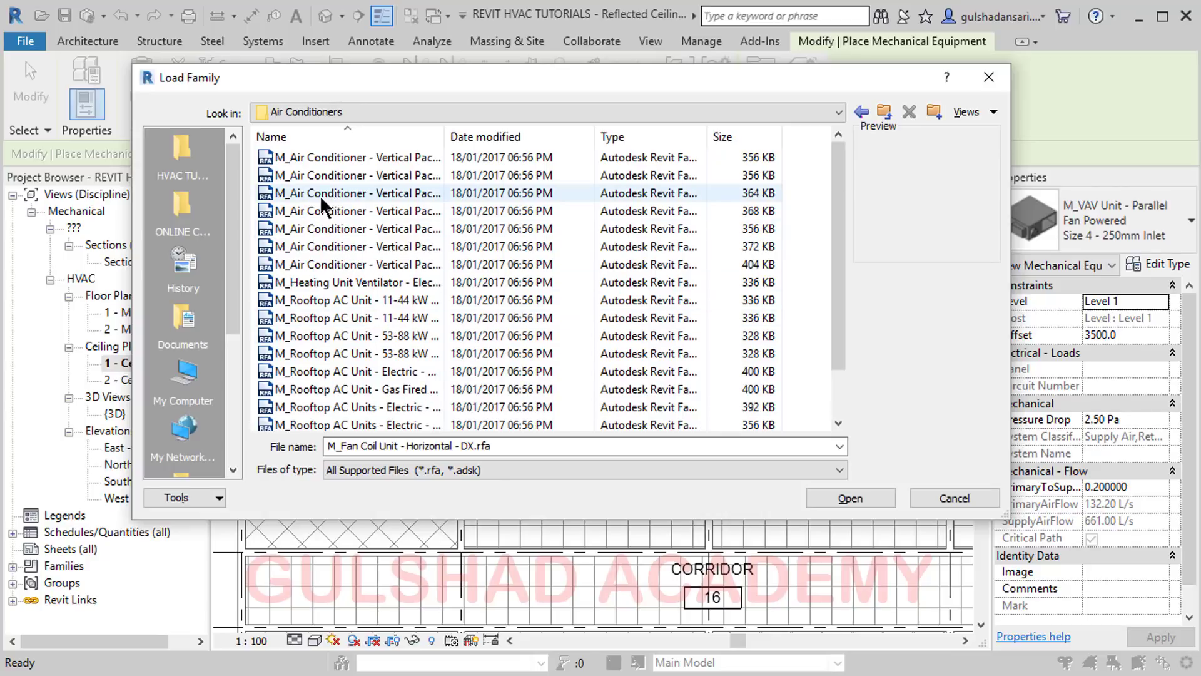
click(884, 110)
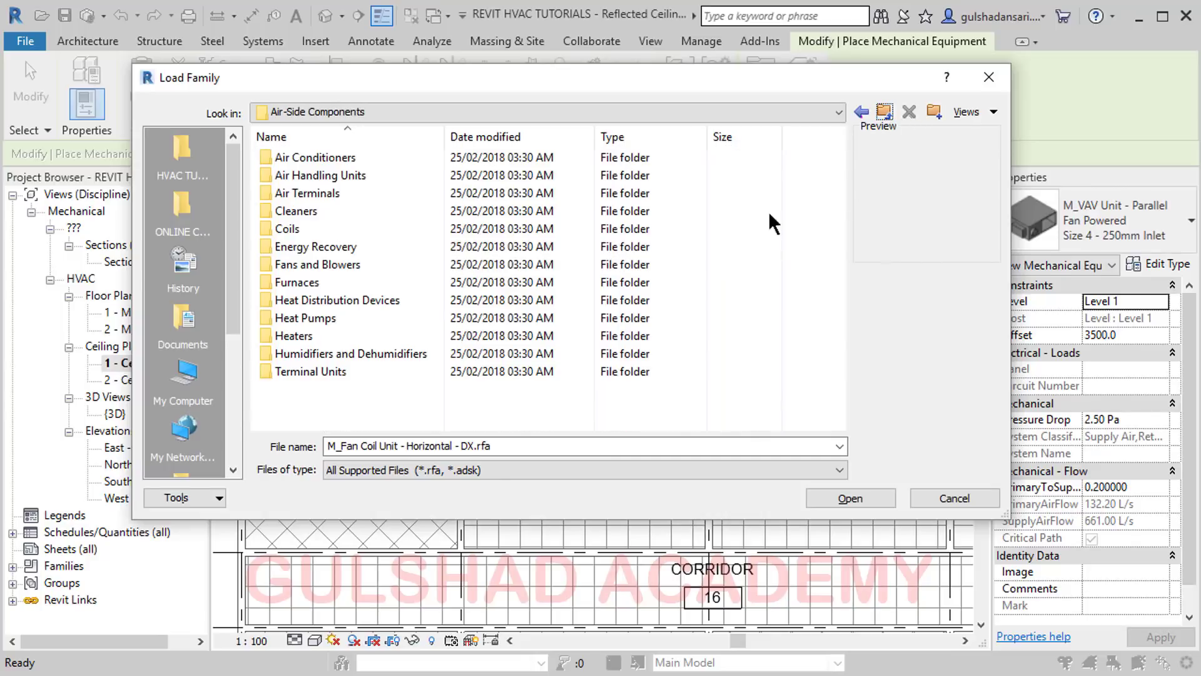
click(308, 374)
double_click(308, 374)
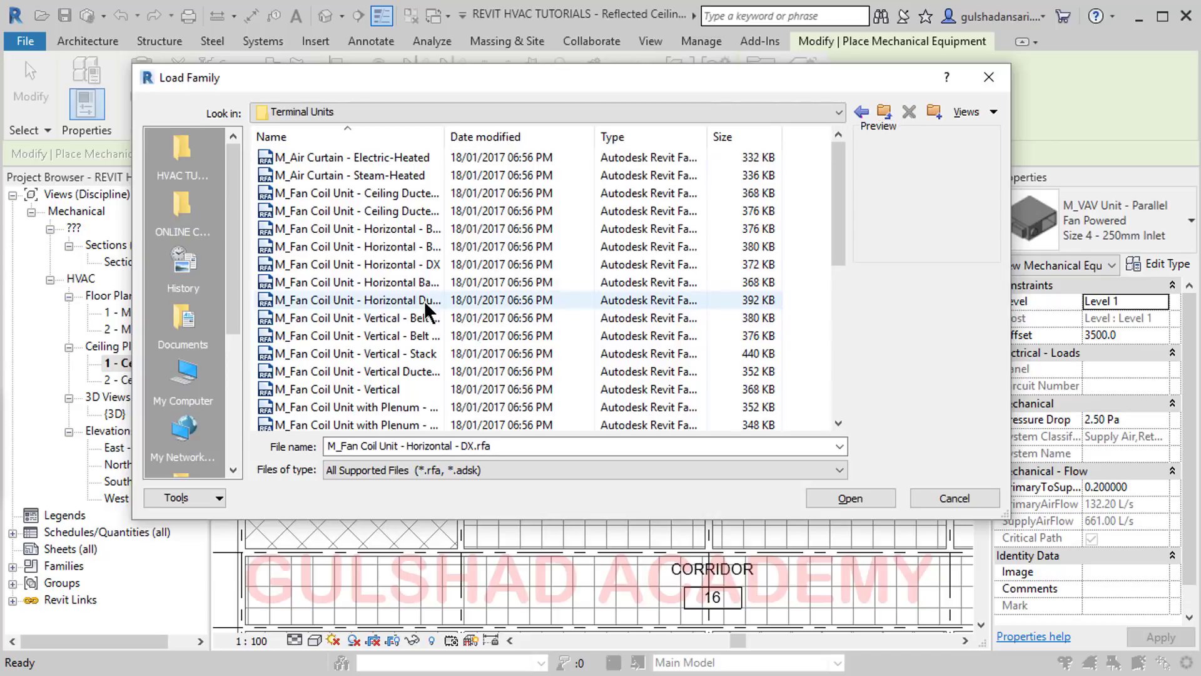
Look through the Terminal Units families and widen the name column to show the full file names
scroll(400, 272, down, 4)
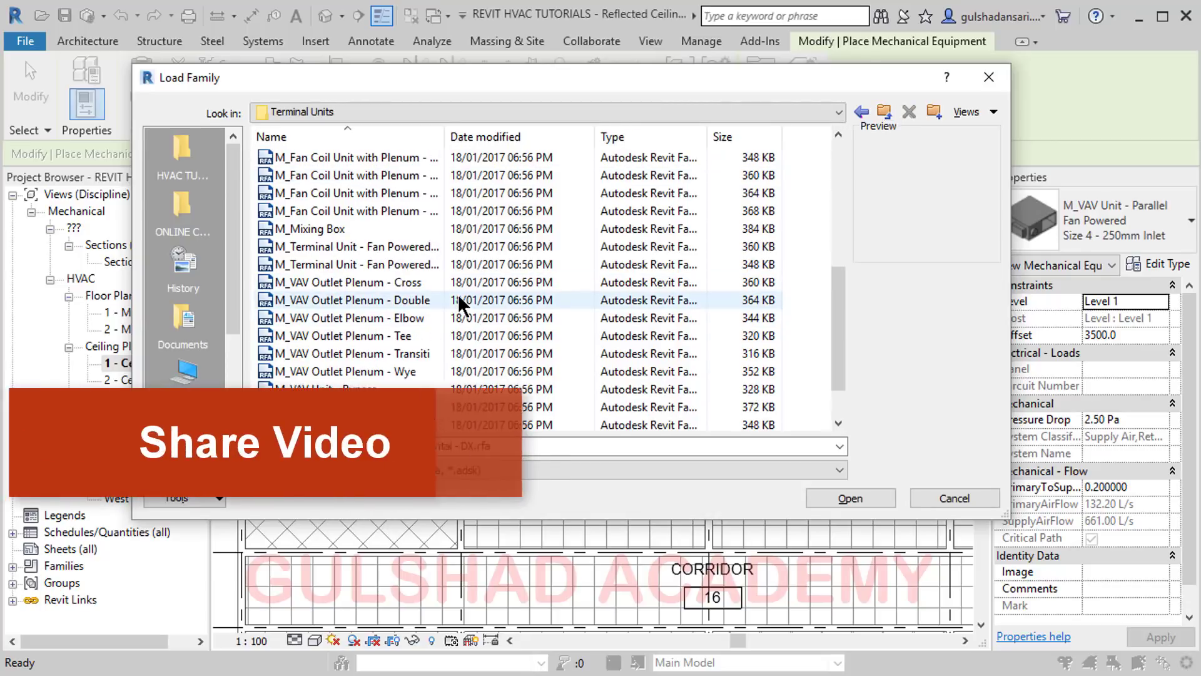
scroll(458, 300, down, 1)
scroll(377, 302, up, 4)
scroll(358, 265, up, 2)
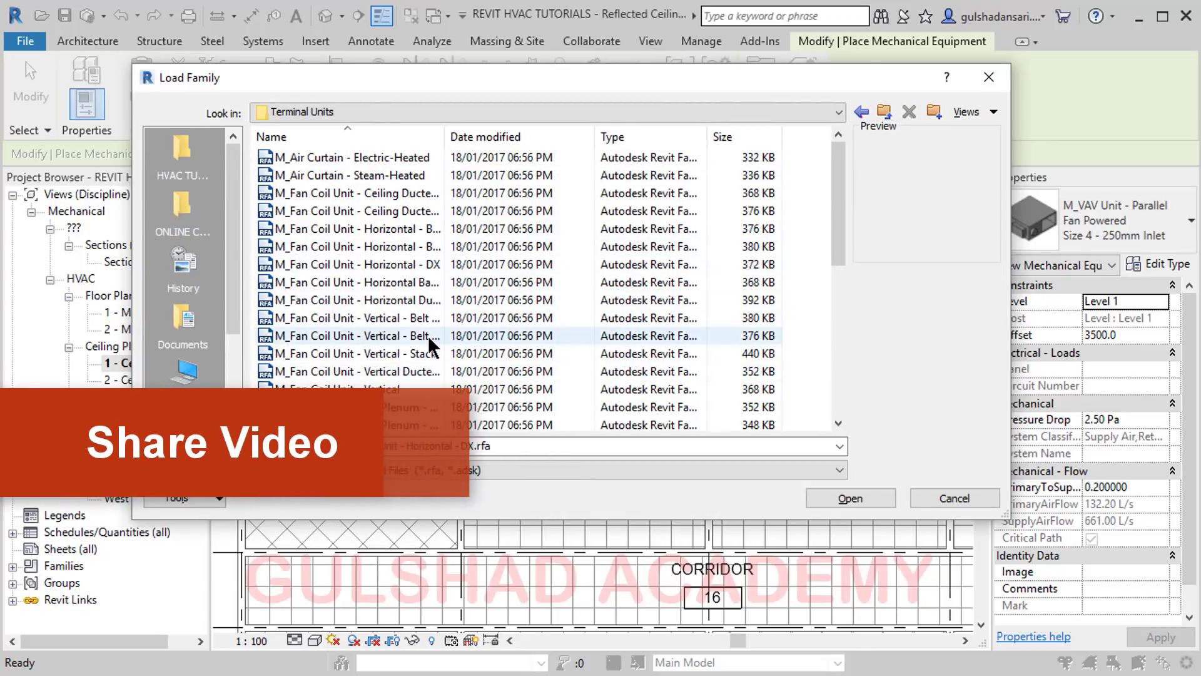
drag(443, 138, 555, 152)
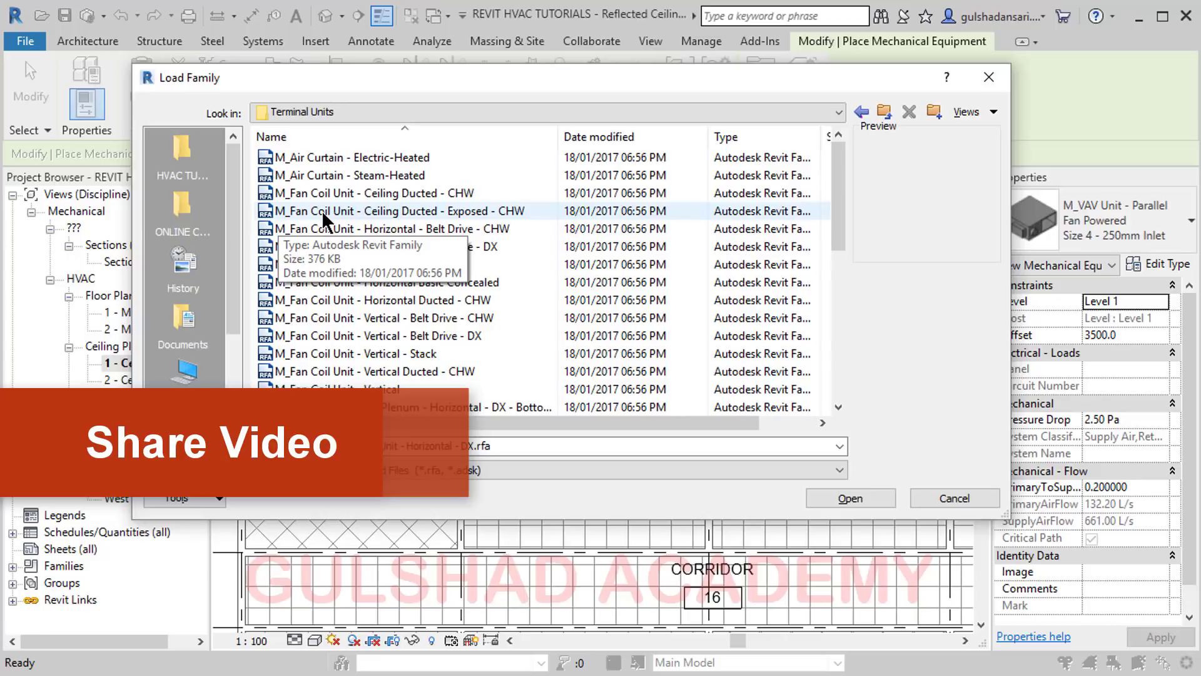
Preview the ceiling ducted, horizontal and vertical M_Fan Coil Unit families in the Terminal Units folder
click(490, 209)
click(383, 225)
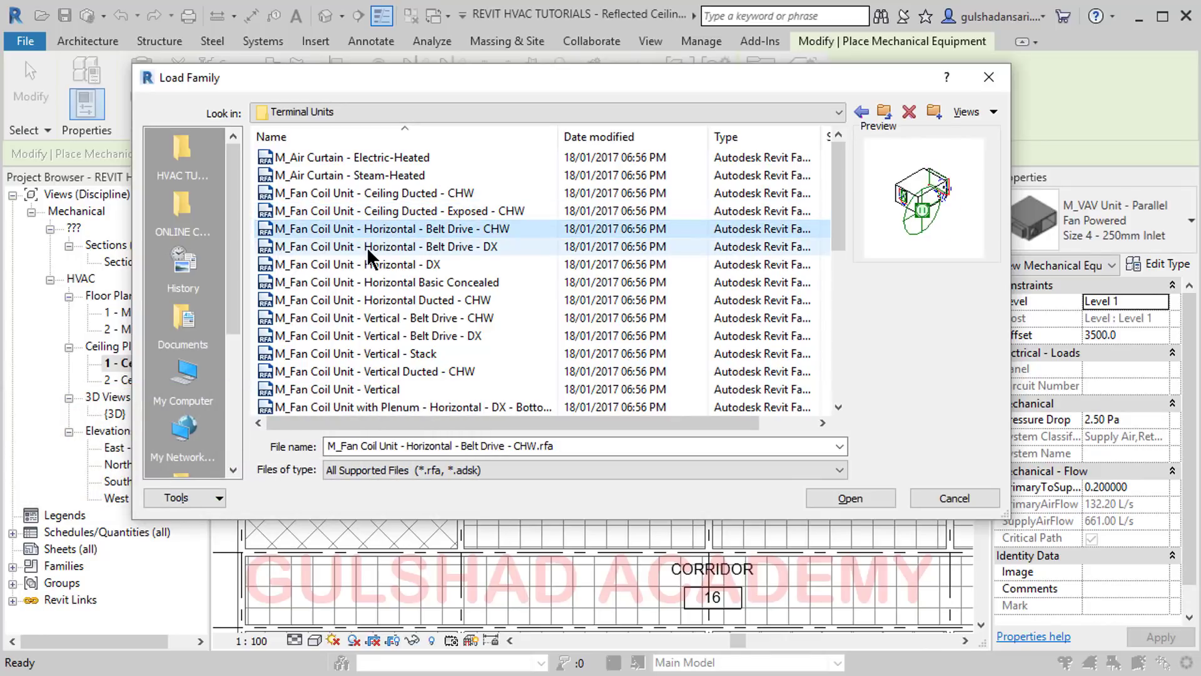
click(377, 301)
click(377, 315)
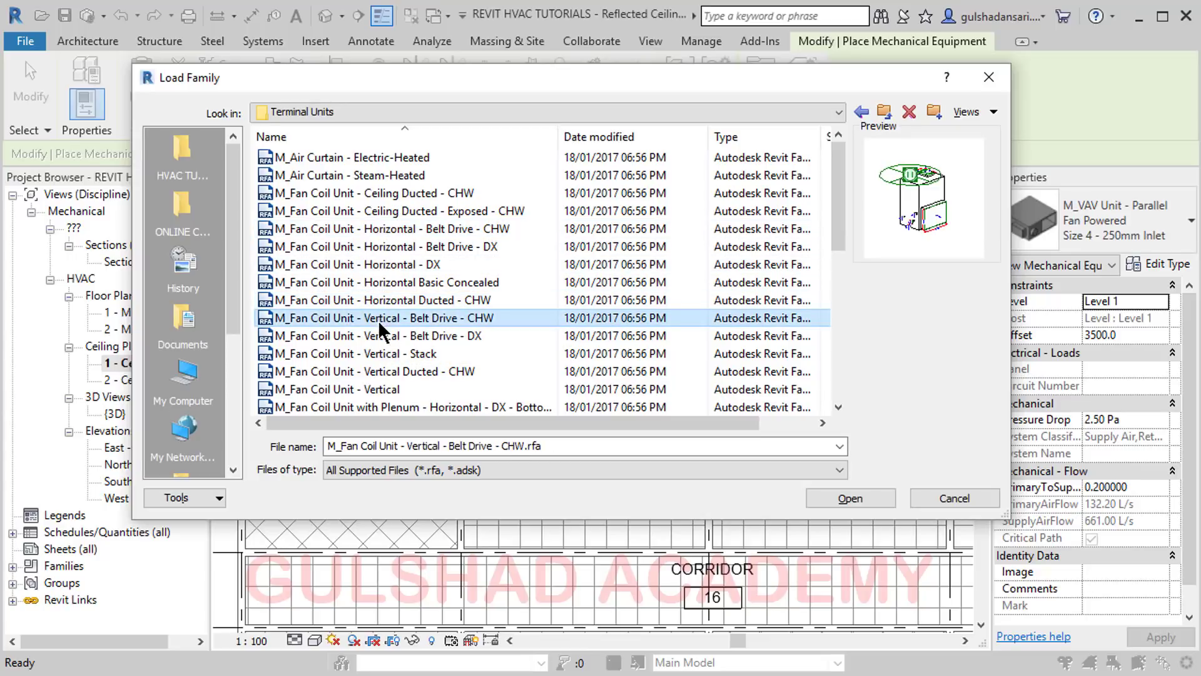
click(380, 333)
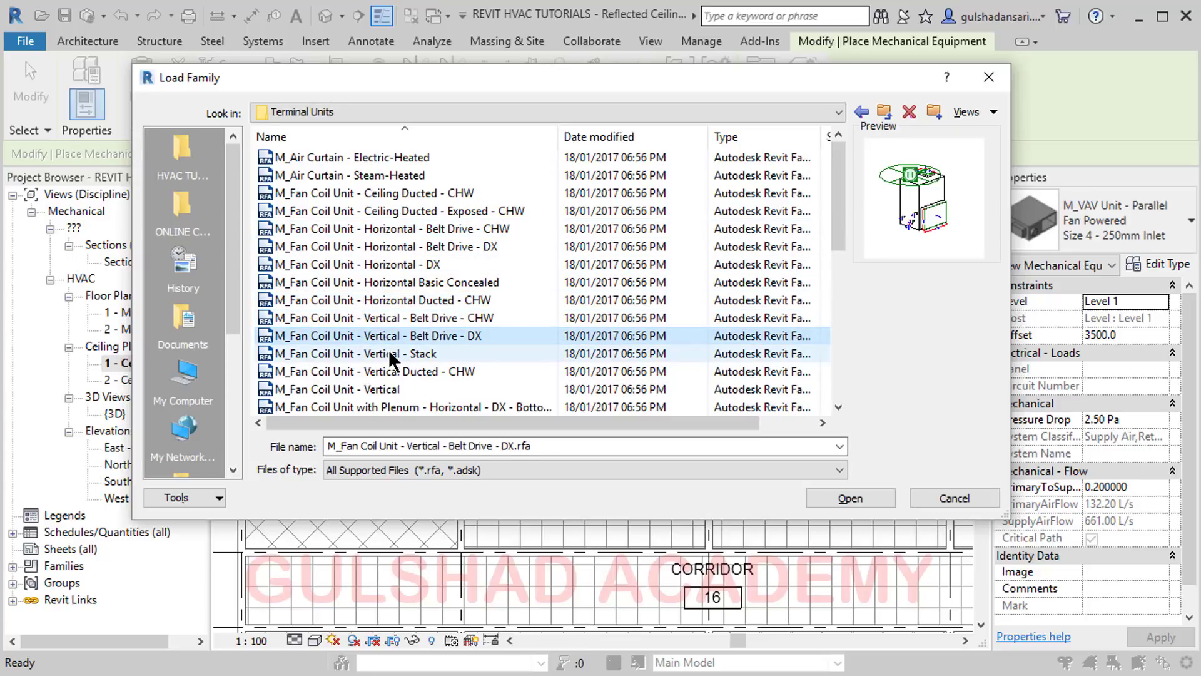
click(389, 350)
click(390, 371)
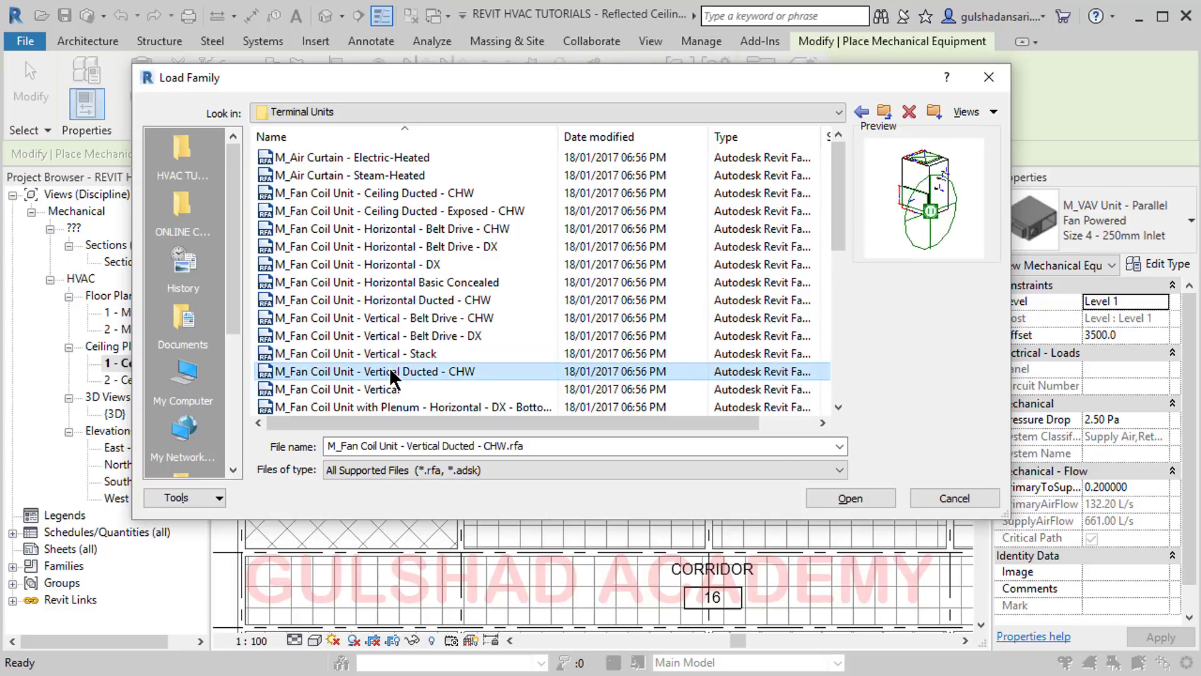
Load the M_Fan Coil Unit - Horizontal - Belt Drive - CHW family into the project
click(409, 247)
click(404, 229)
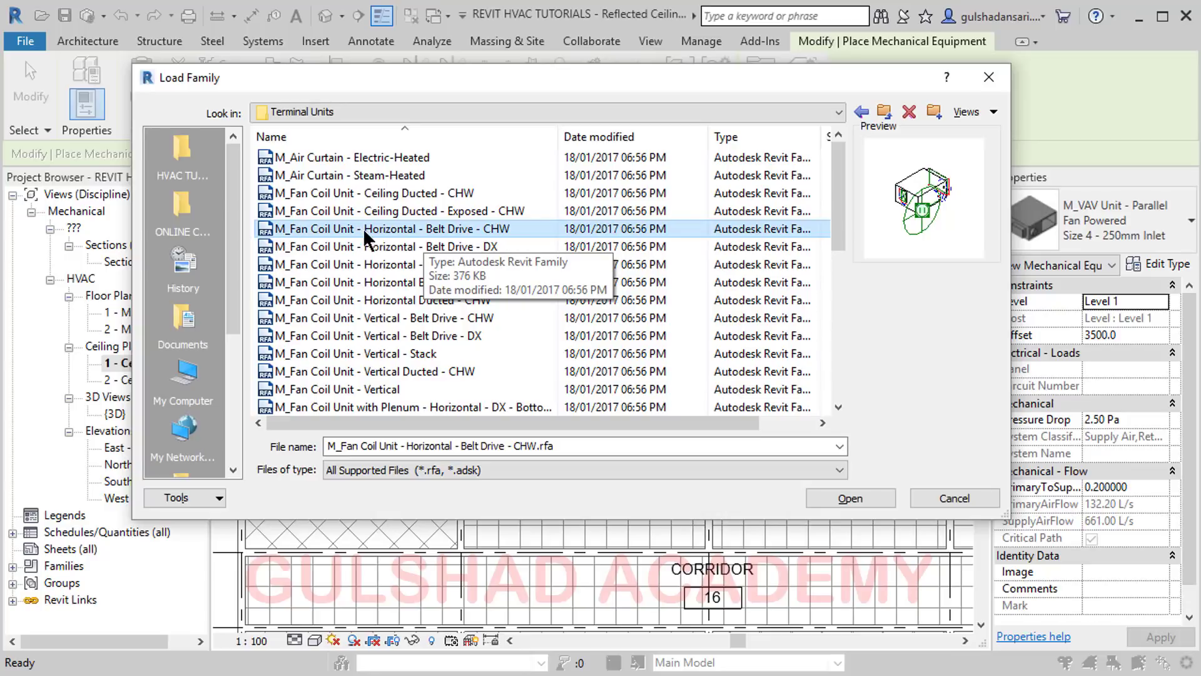
click(820, 496)
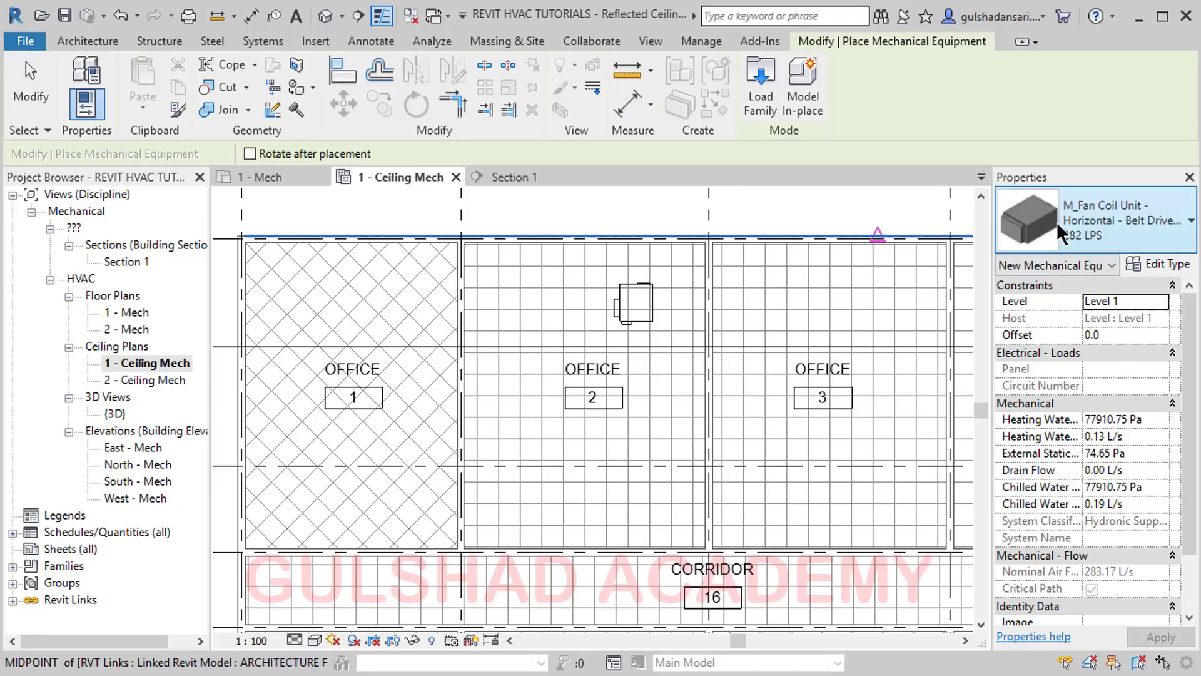
Look through the fan coil unit's size types, keep 282 LPS and set the offset from Level 1 to 3400
click(1056, 221)
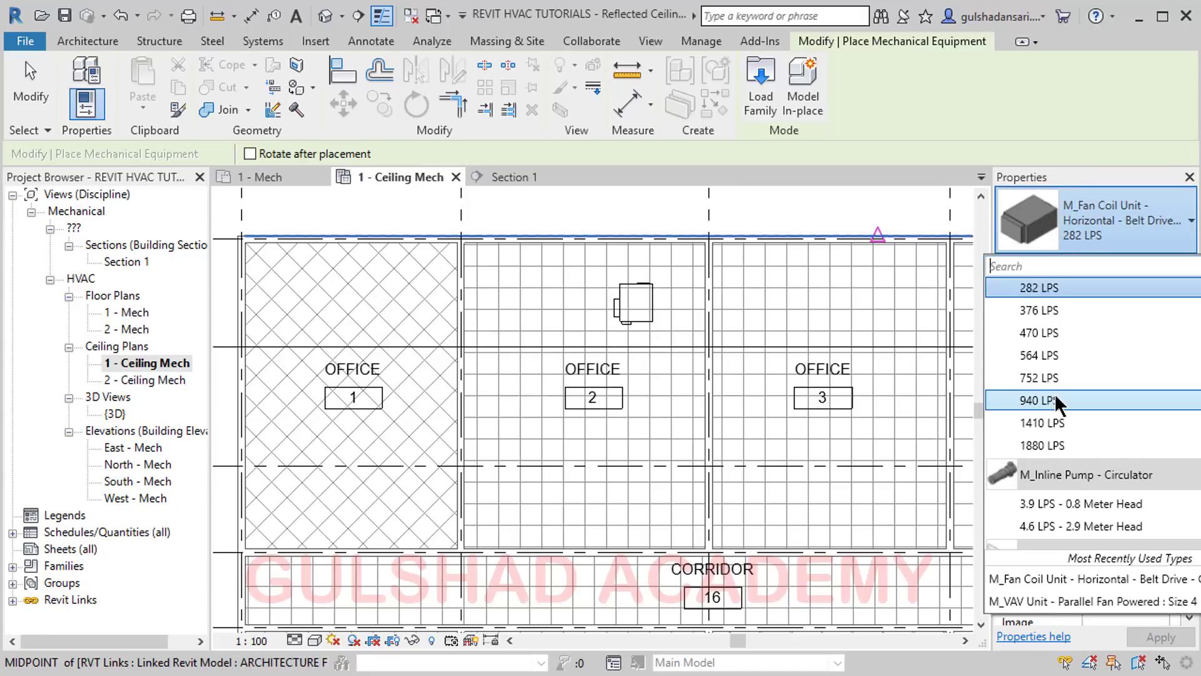
scroll(1054, 393, up, 2)
scroll(1069, 354, down, 2)
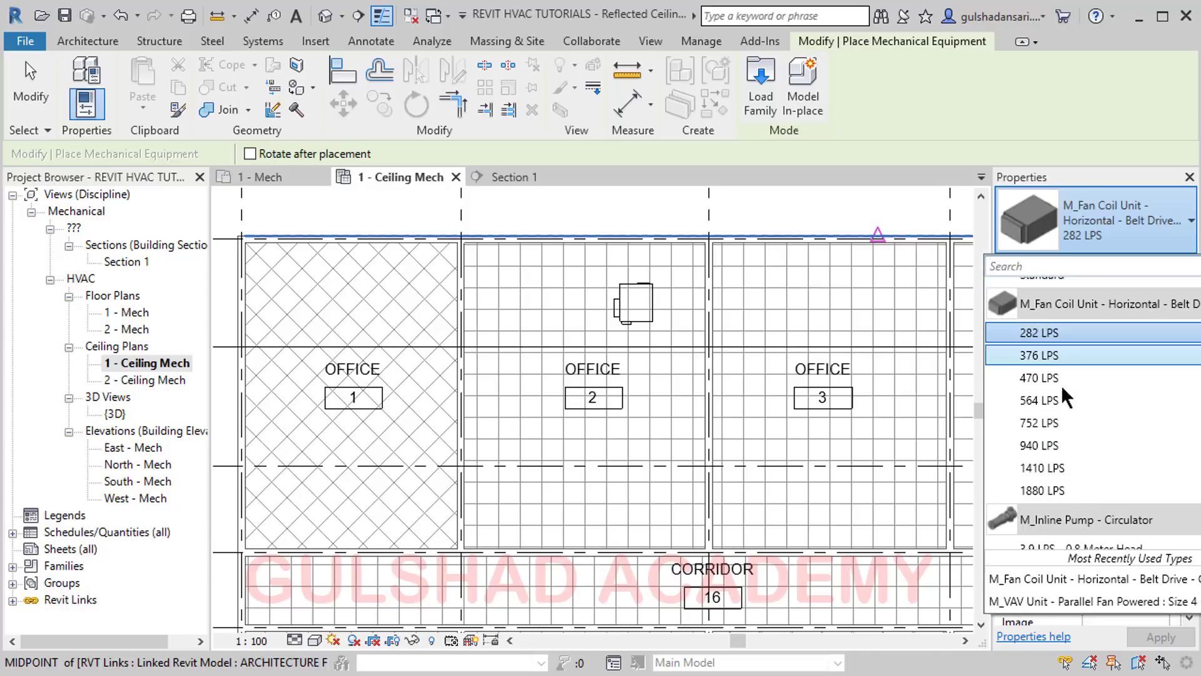
click(1114, 210)
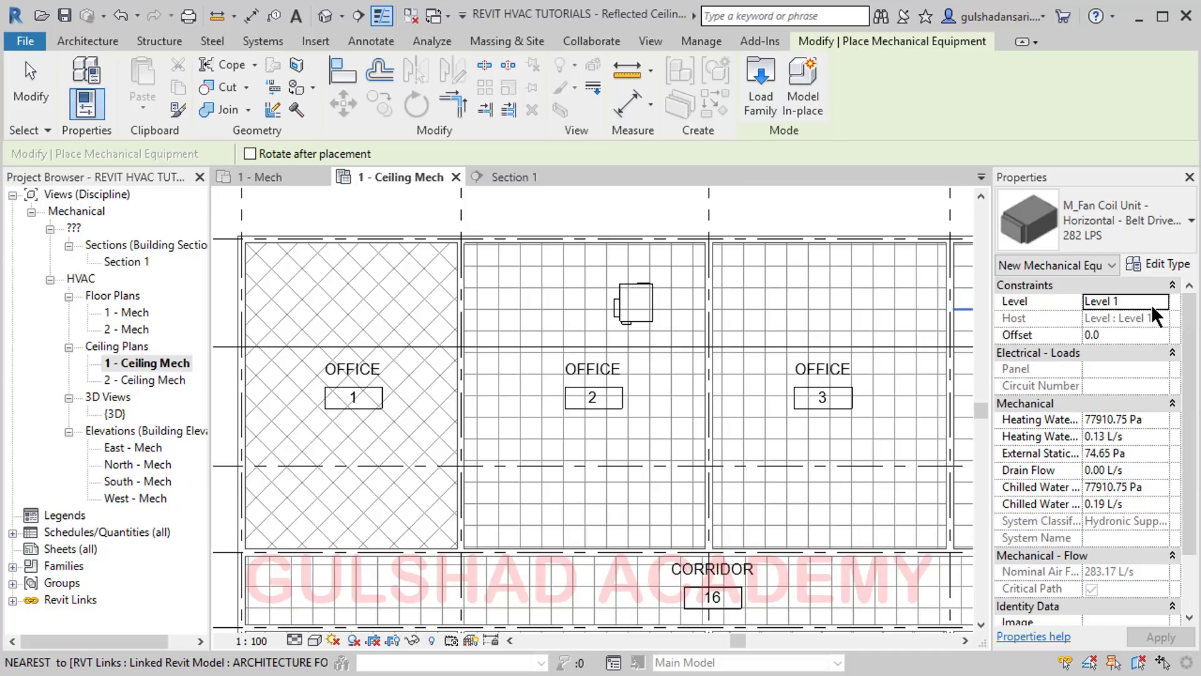
click(1102, 334)
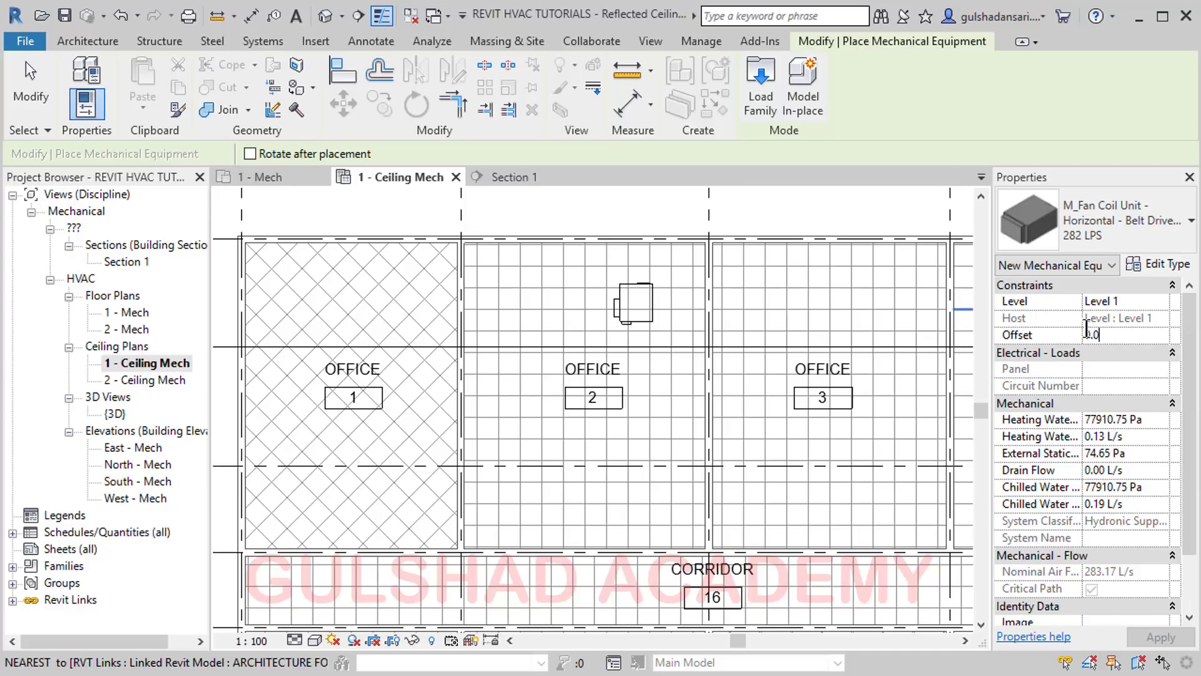
text(34)
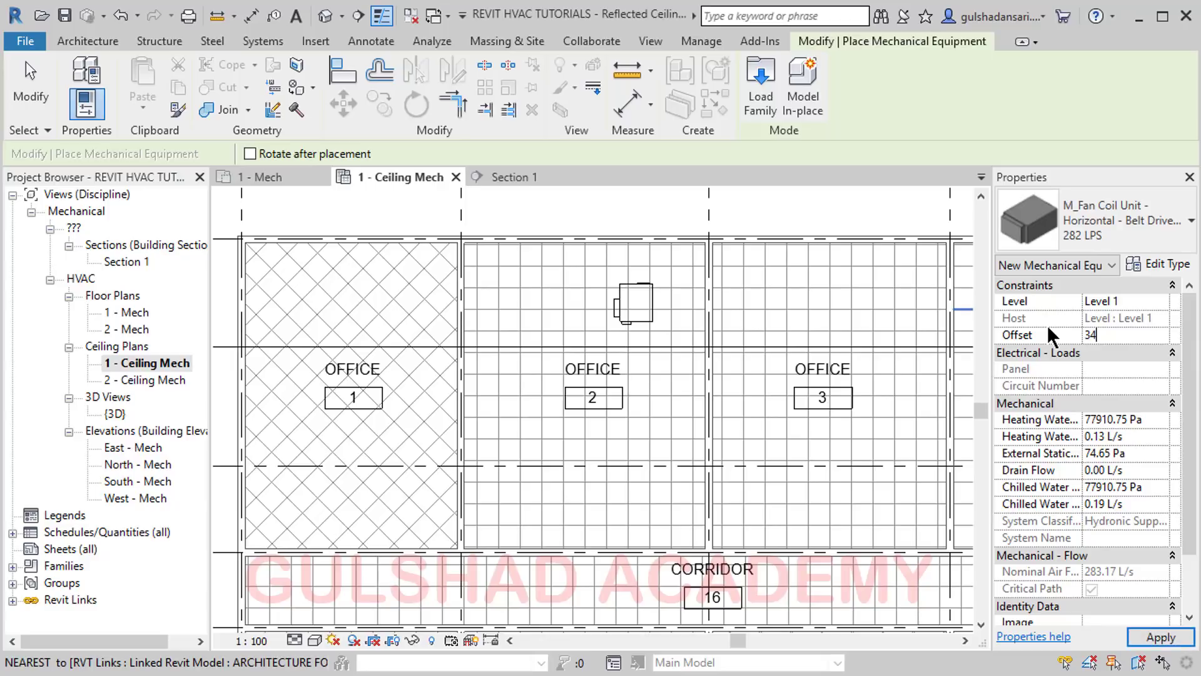
text(00)
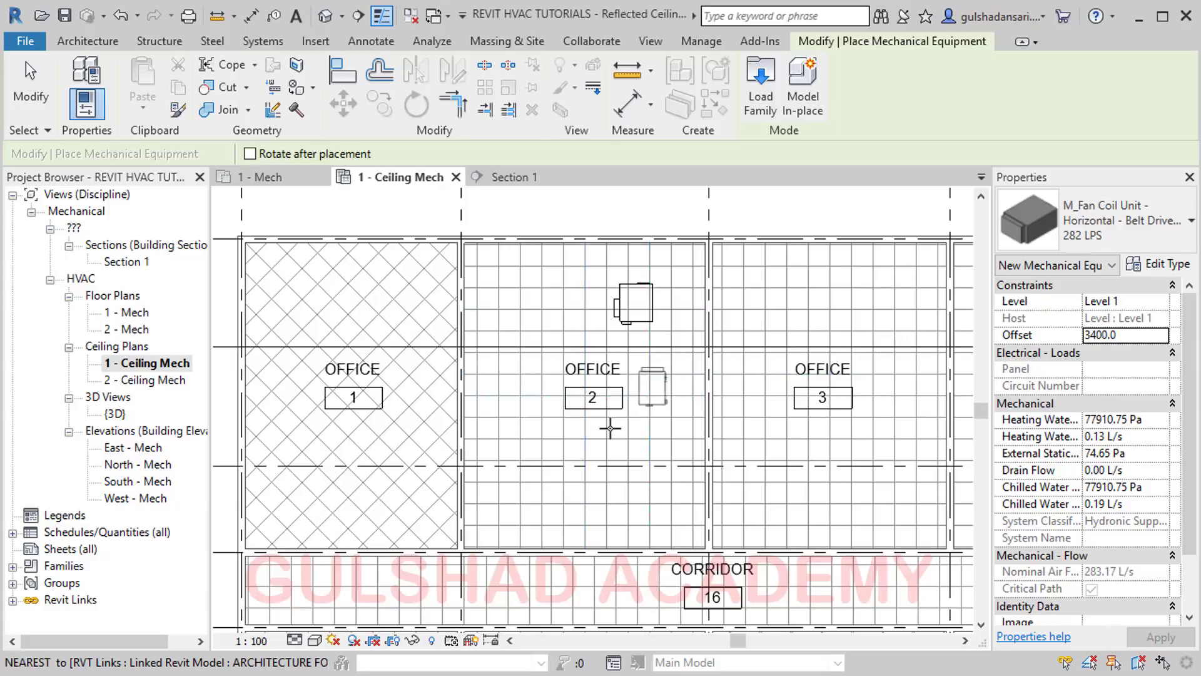
Place the 282 LPS fan coil unit in Office 9, near the corridor wall and above the grid F line, and end the placement
scroll(625, 495, up, 3)
middle_drag(651, 502, 512, 393)
scroll(521, 396, down, 5)
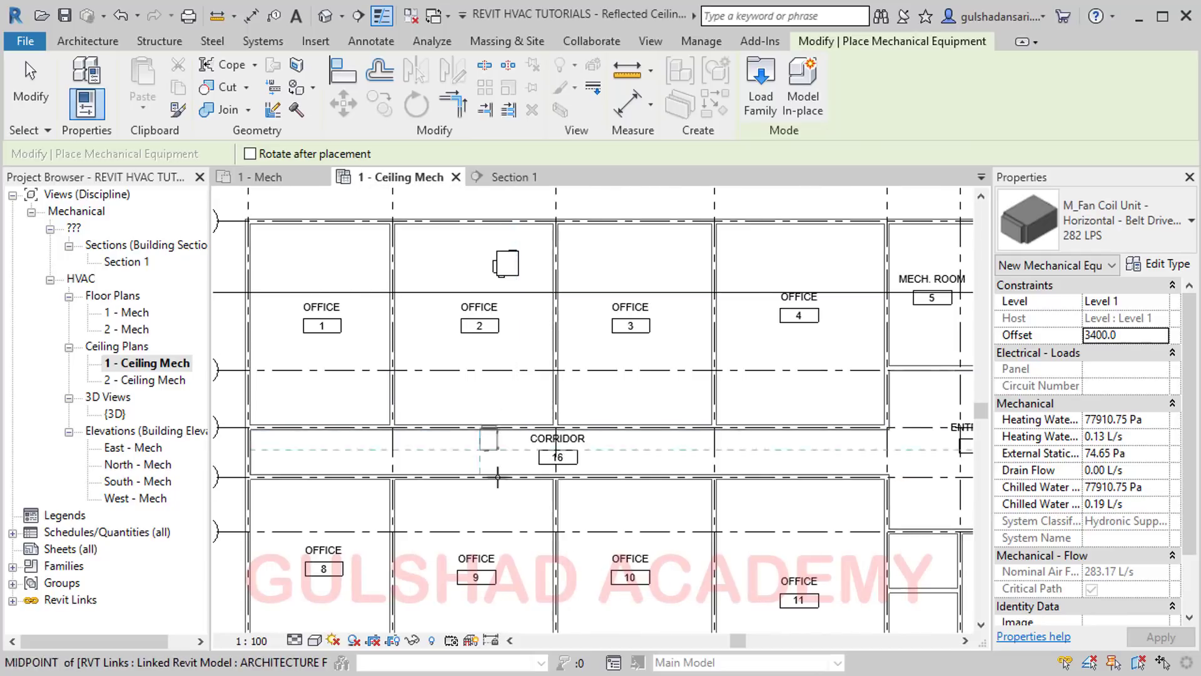
middle_drag(561, 445, 638, 253)
scroll(621, 481, up, 1)
scroll(617, 489, up, 3)
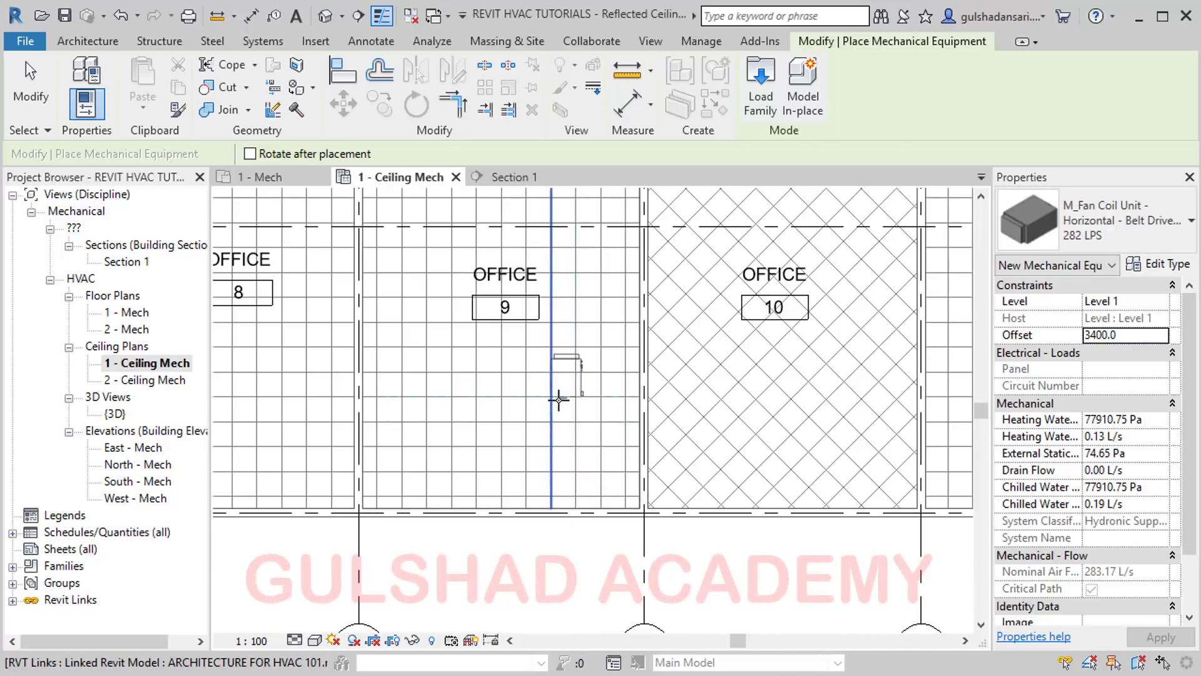
scroll(557, 388, down, 2)
middle_drag(557, 388, 588, 547)
middle_drag(523, 446, 404, 282)
scroll(485, 410, up, 1)
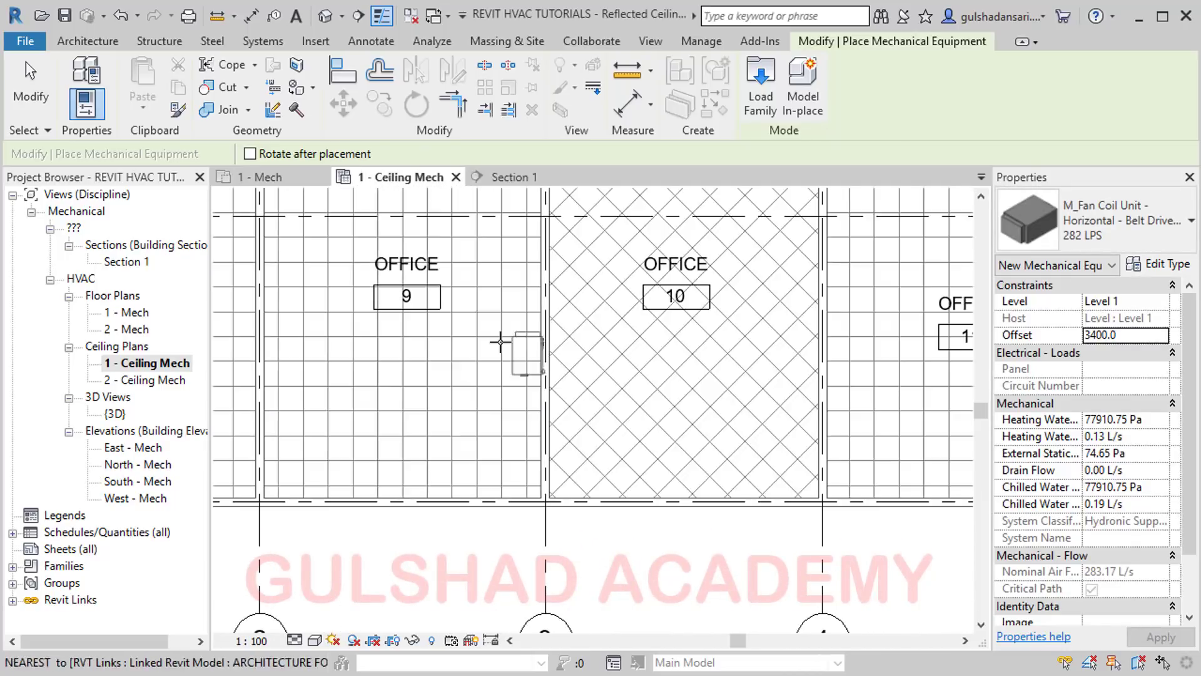
middle_drag(476, 266, 497, 421)
scroll(484, 344, up, 3)
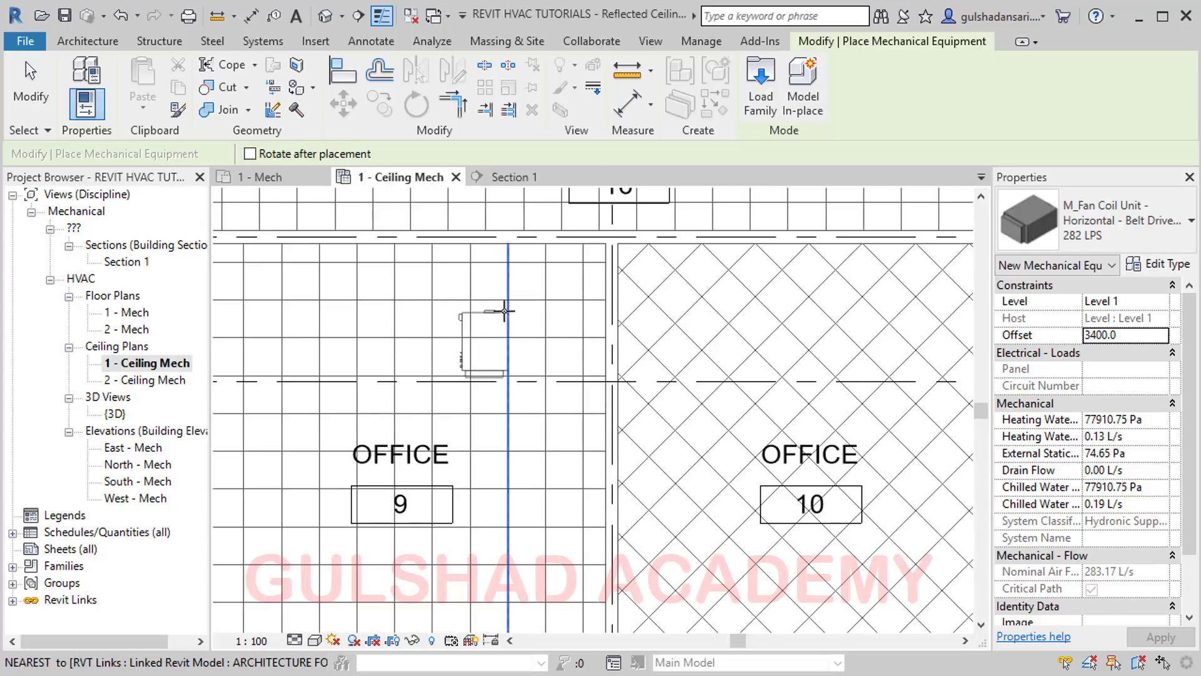
scroll(528, 314, up, 2)
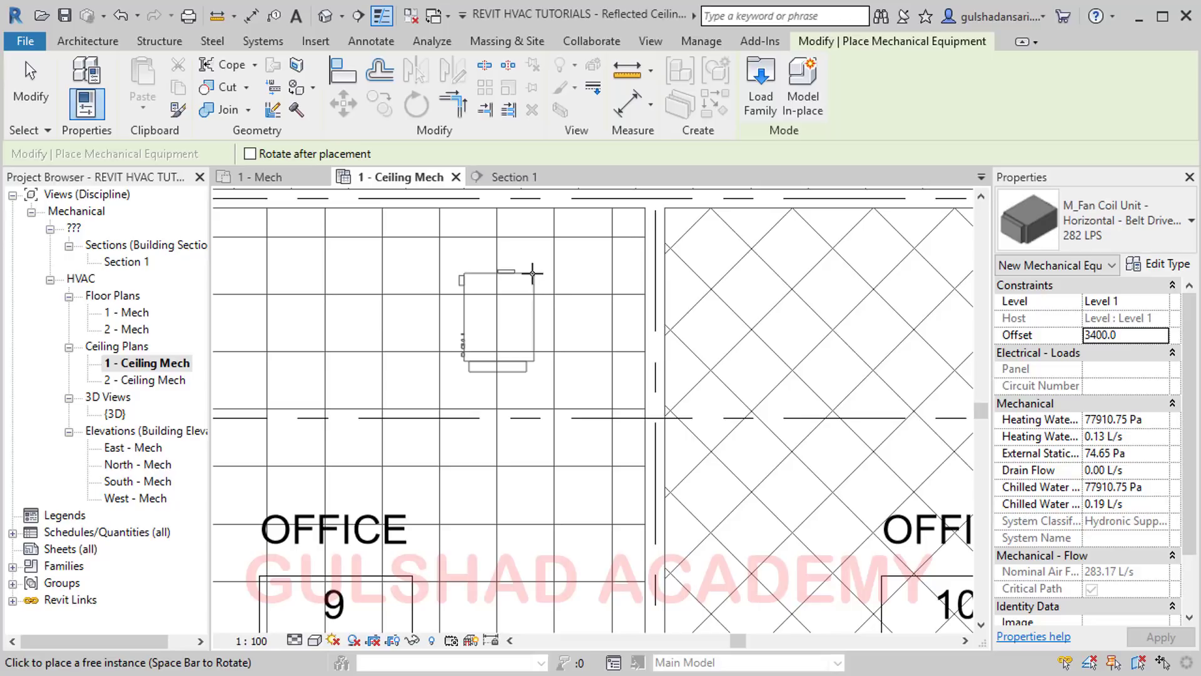
click(532, 272)
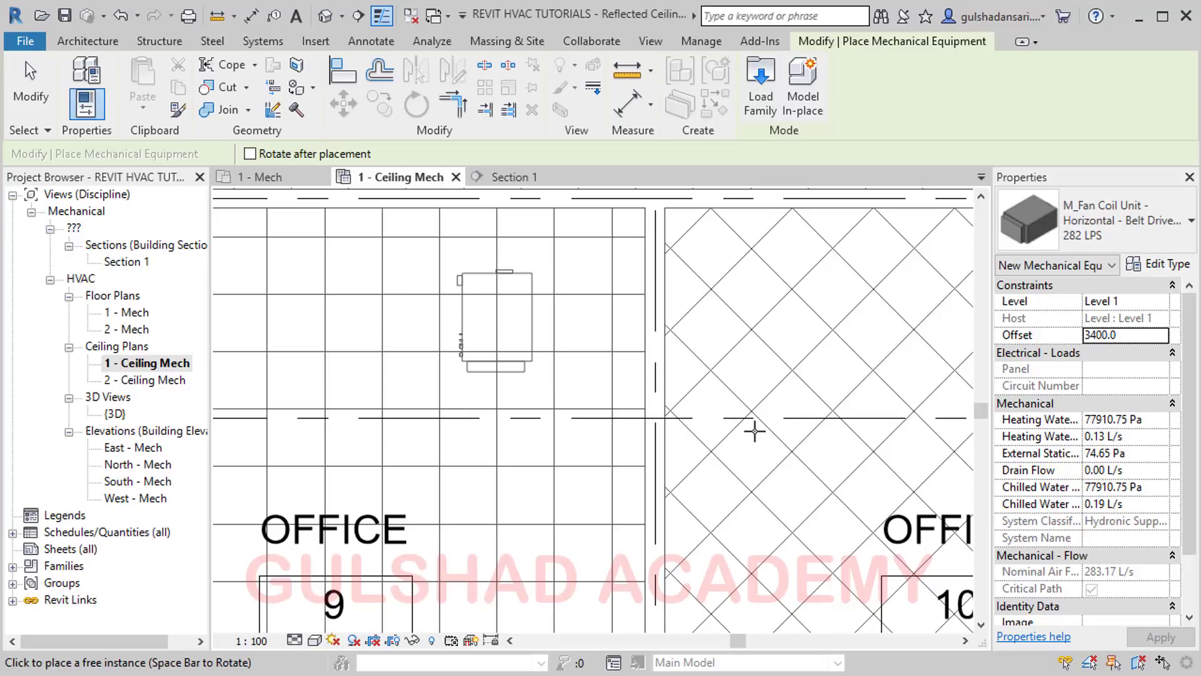
click(28, 75)
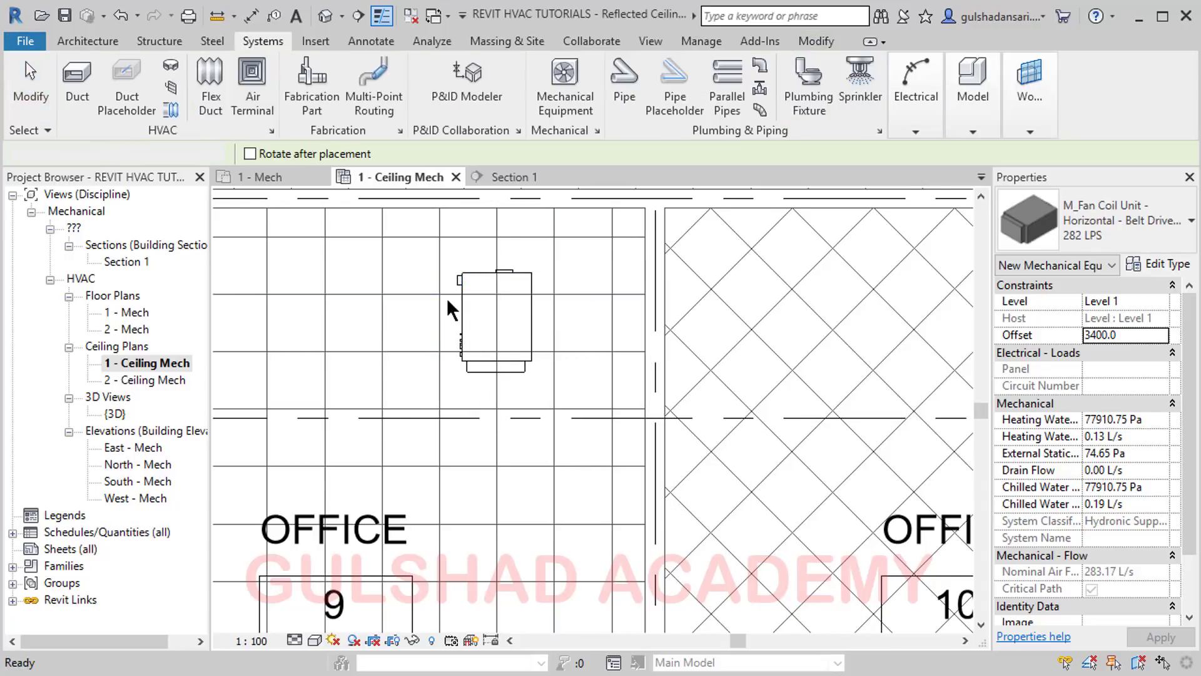
scroll(476, 275, down, 2)
middle_drag(473, 271, 609, 304)
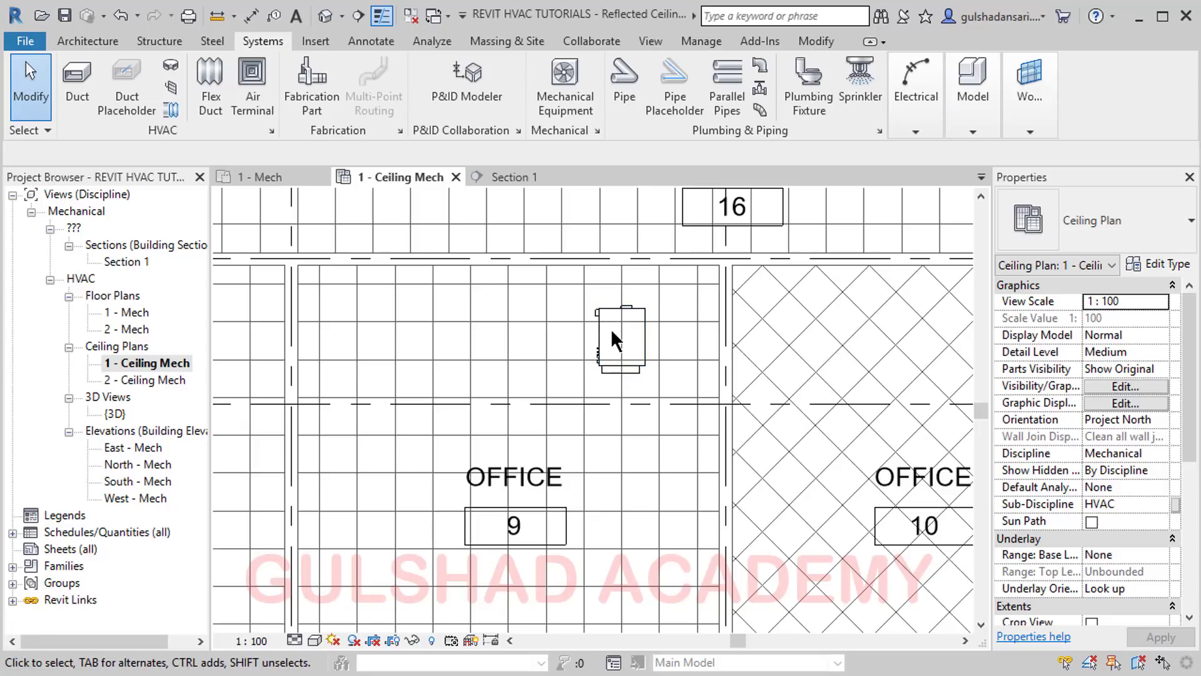
scroll(463, 345, down, 4)
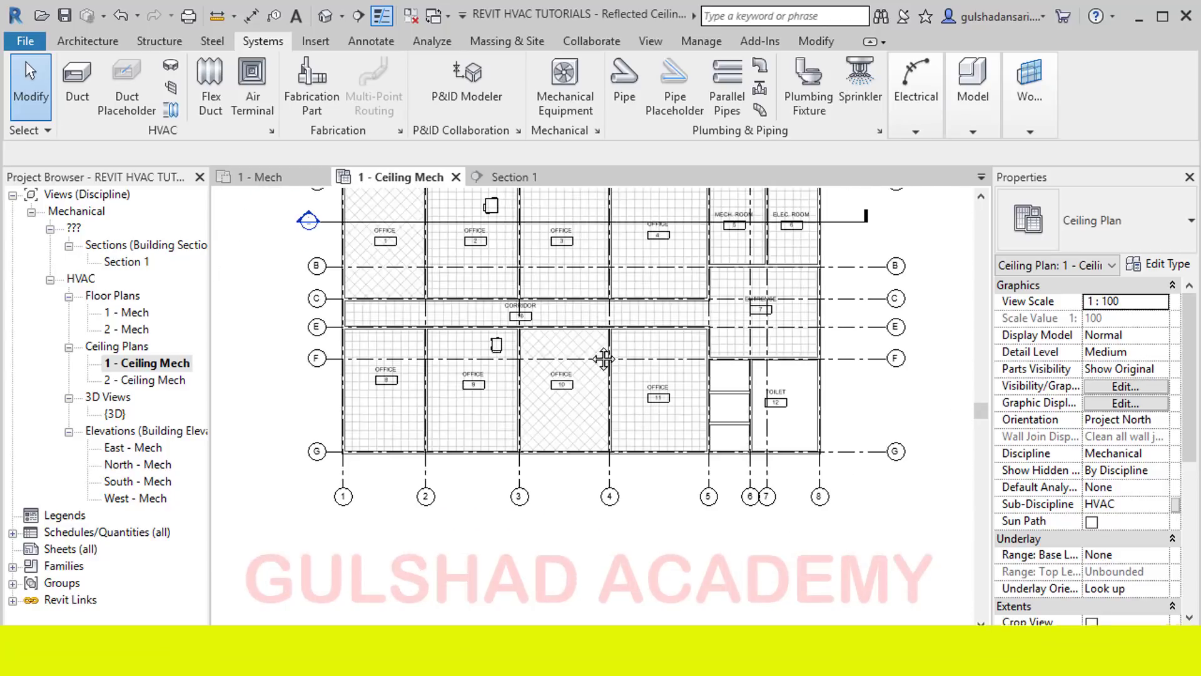
middle_drag(605, 329, 562, 429)
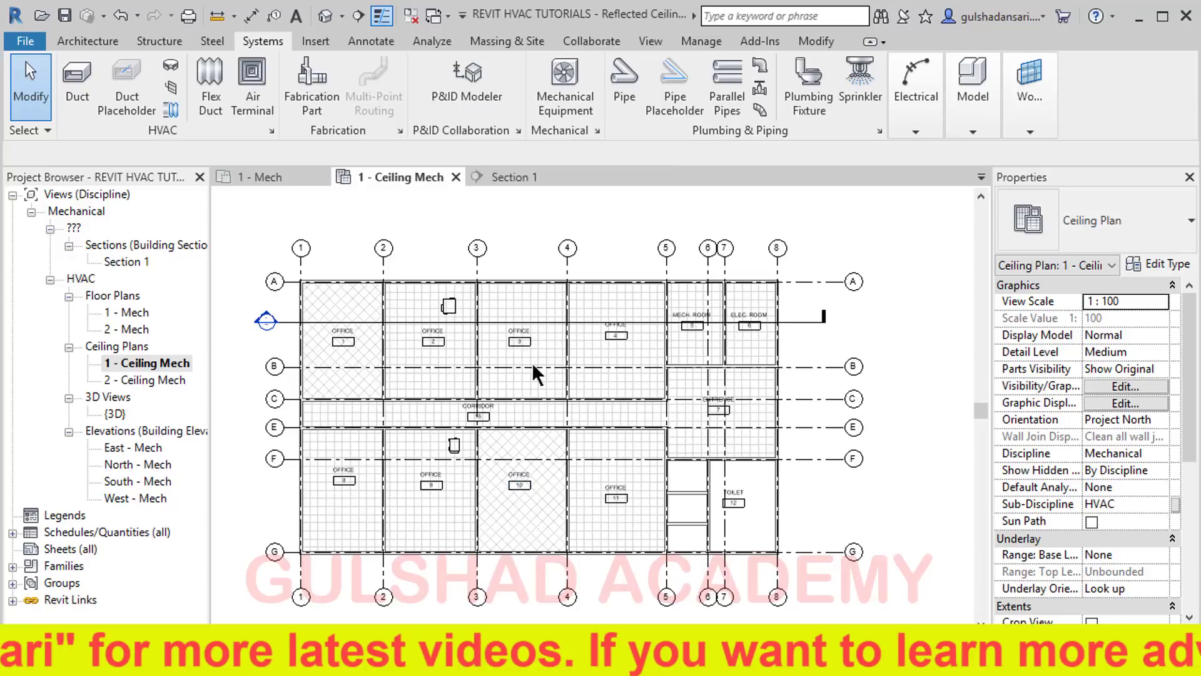
Create a similar unit from the Office 2 VAV unit and place it in the Entrance beside the room tag, with its outlet facing the tag
scroll(449, 307, up, 5)
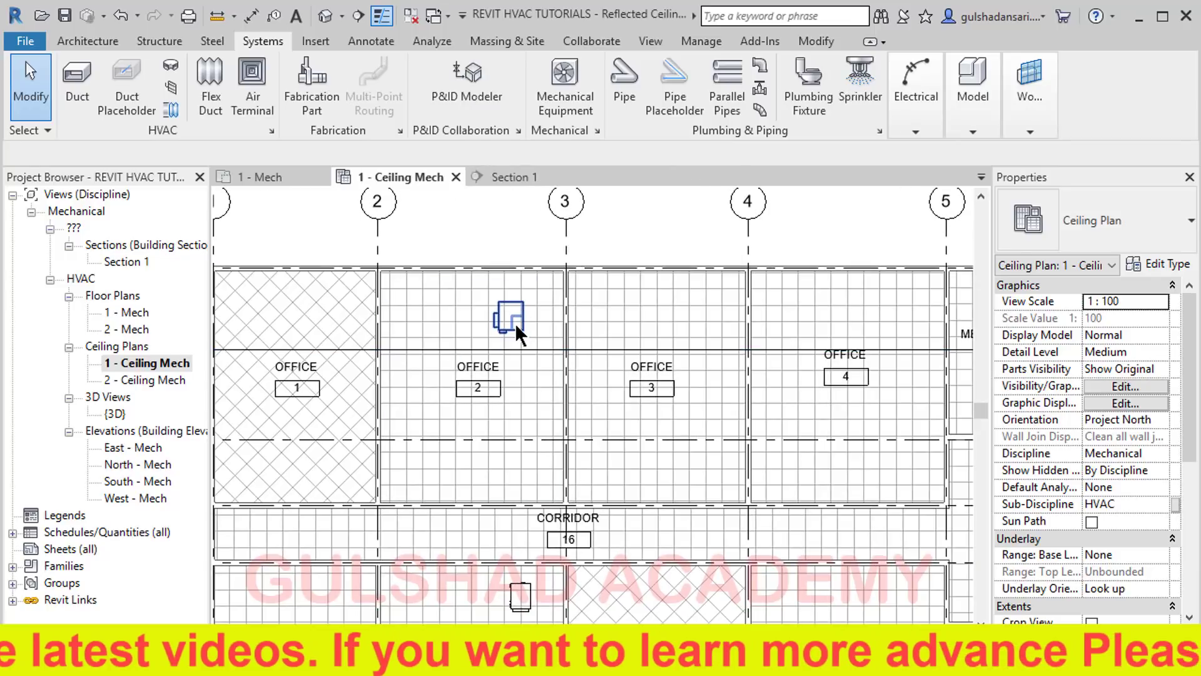
click(515, 323)
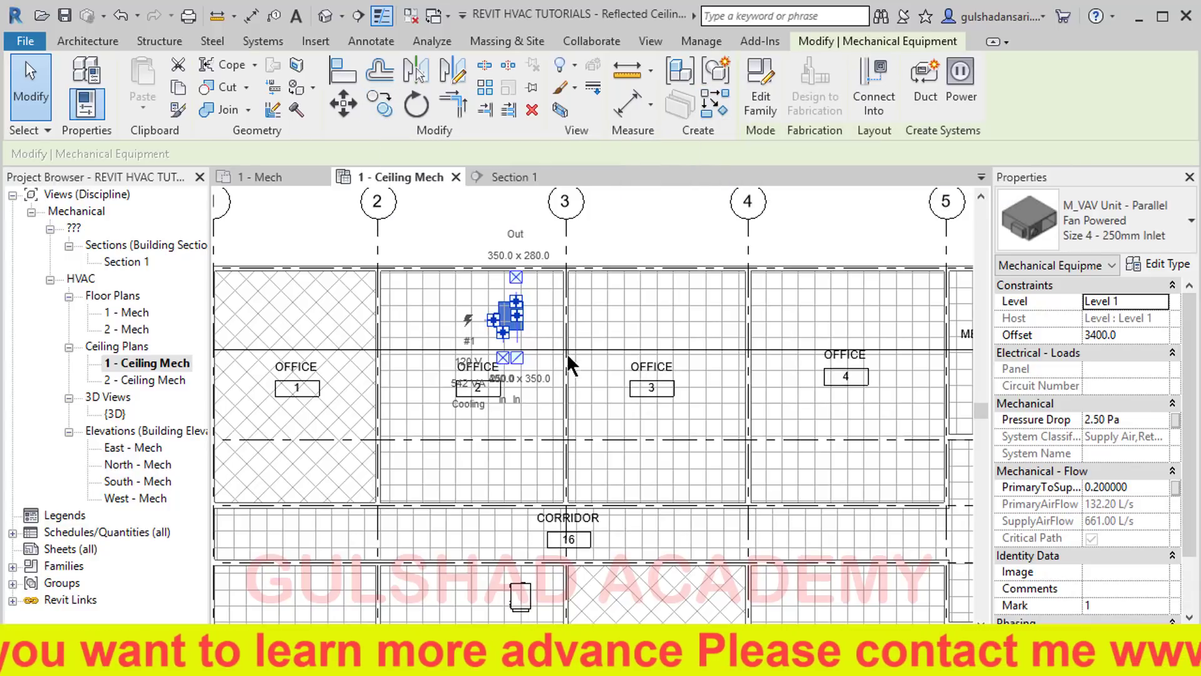
click(630, 251)
click(503, 321)
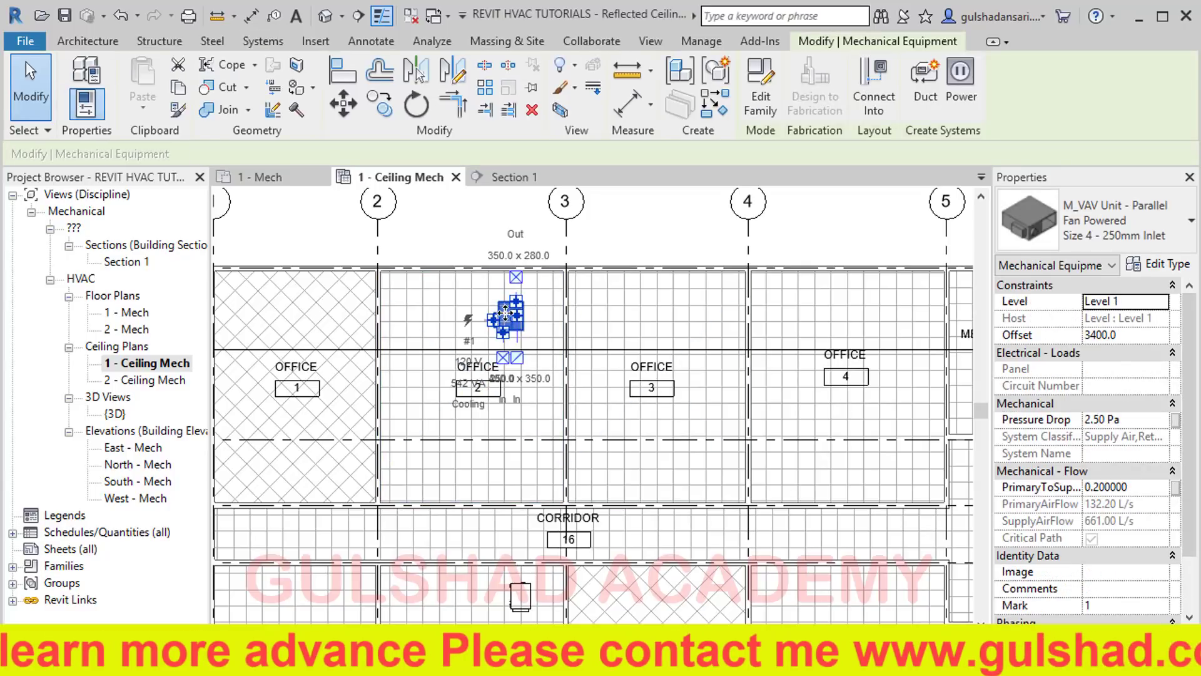
click(705, 115)
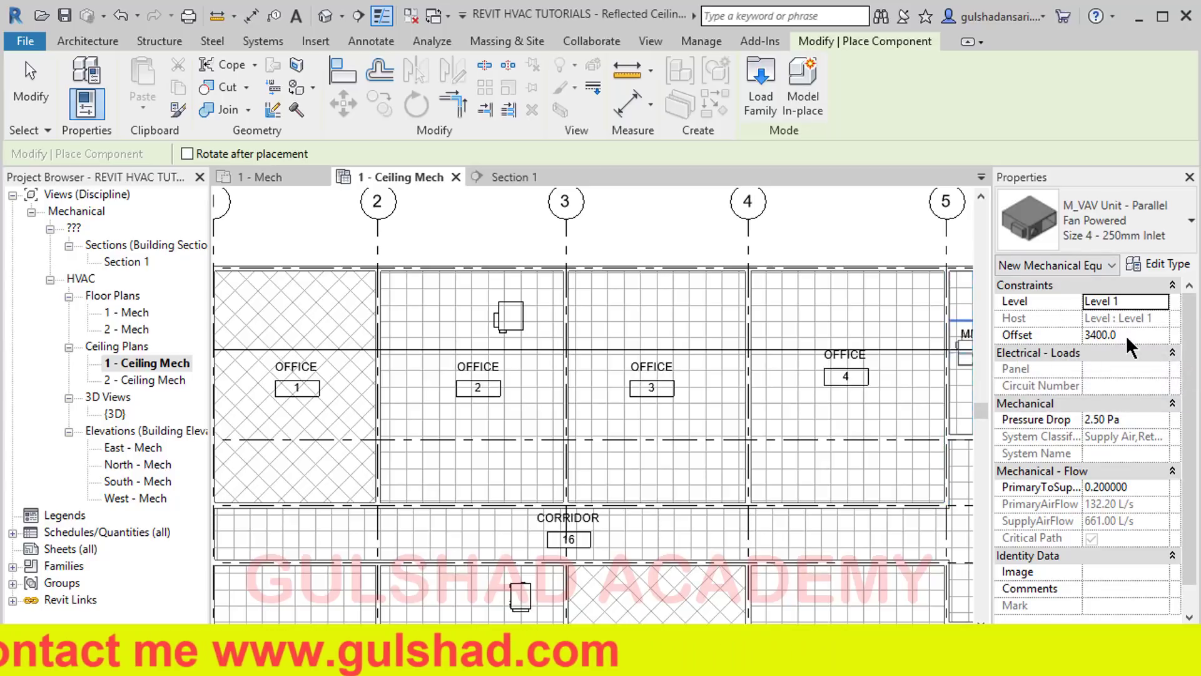
scroll(718, 341, down, 4)
scroll(644, 346, up, 4)
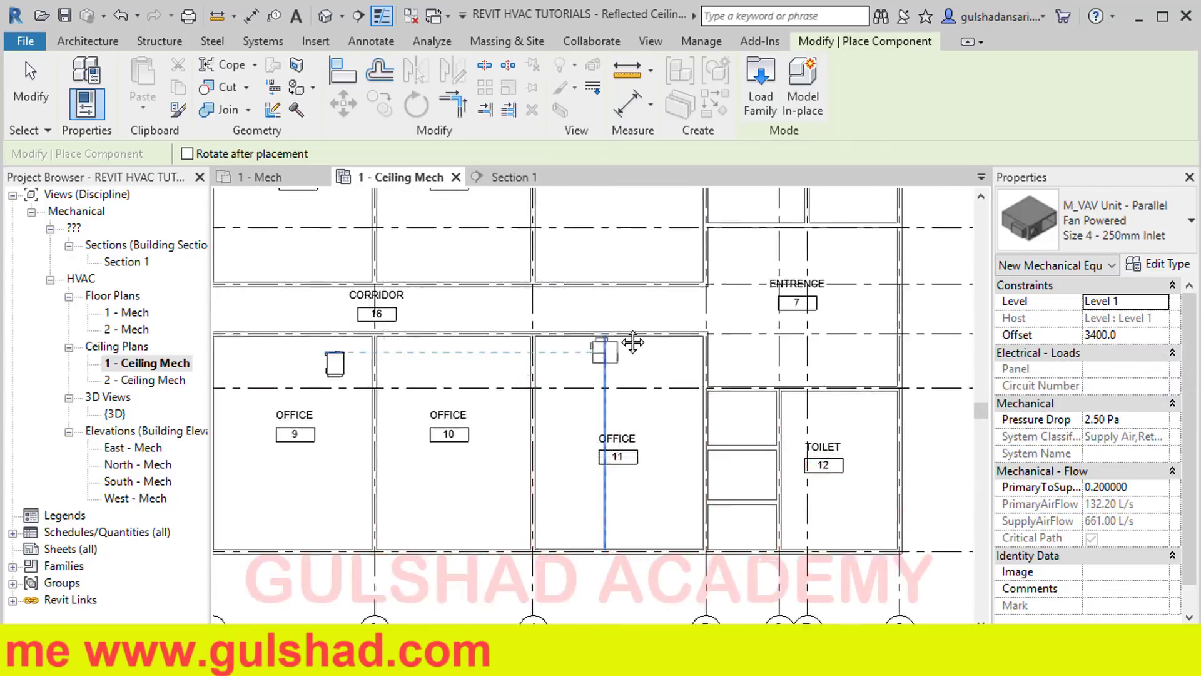
middle_drag(633, 342, 798, 383)
middle_drag(386, 290, 303, 480)
middle_drag(754, 490, 572, 244)
scroll(719, 348, up, 1)
scroll(741, 360, up, 3)
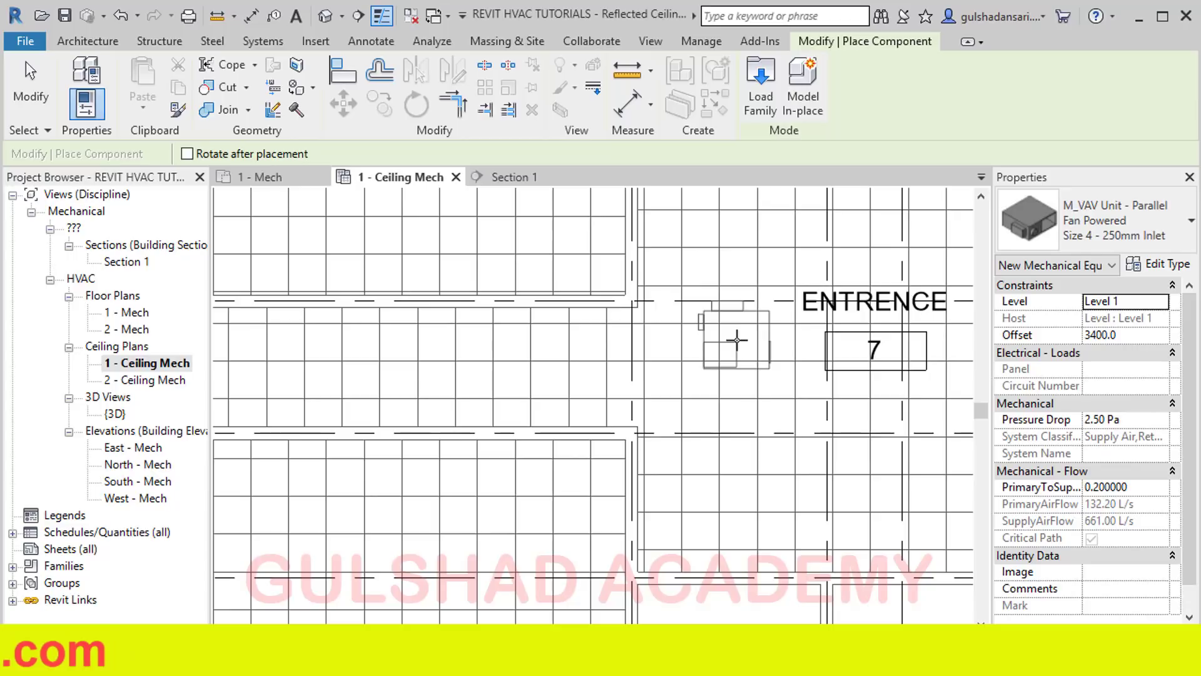
click(736, 340)
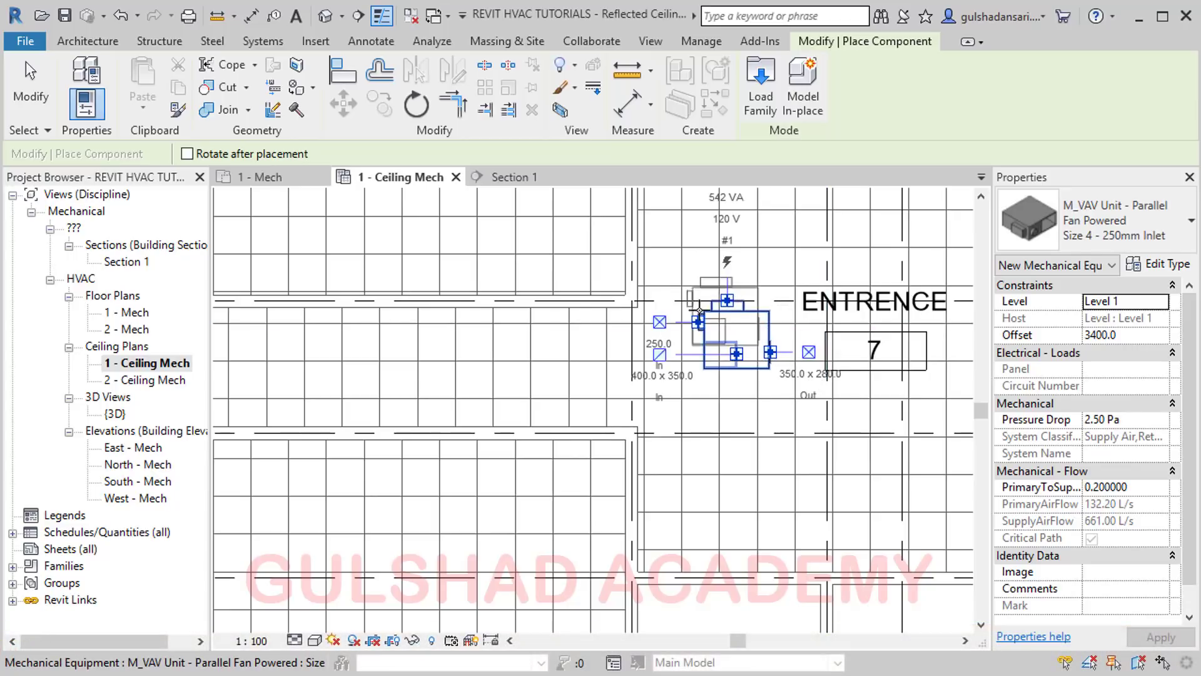
scroll(737, 374, down, 5)
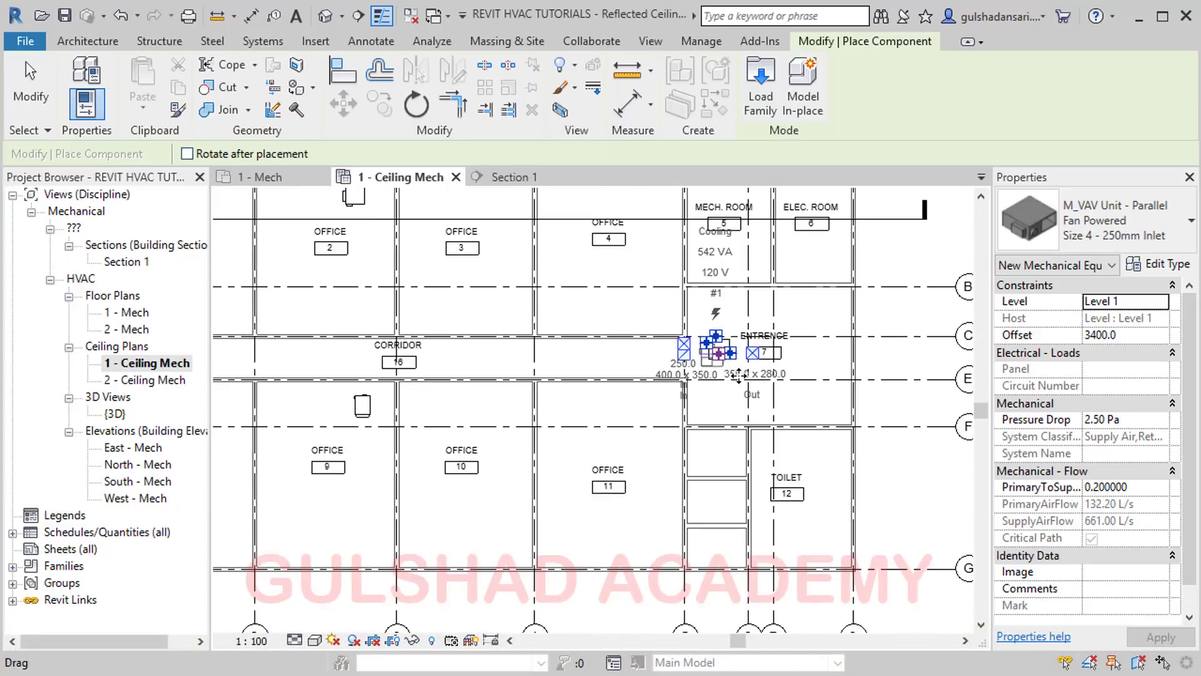
scroll(751, 375, down, 3)
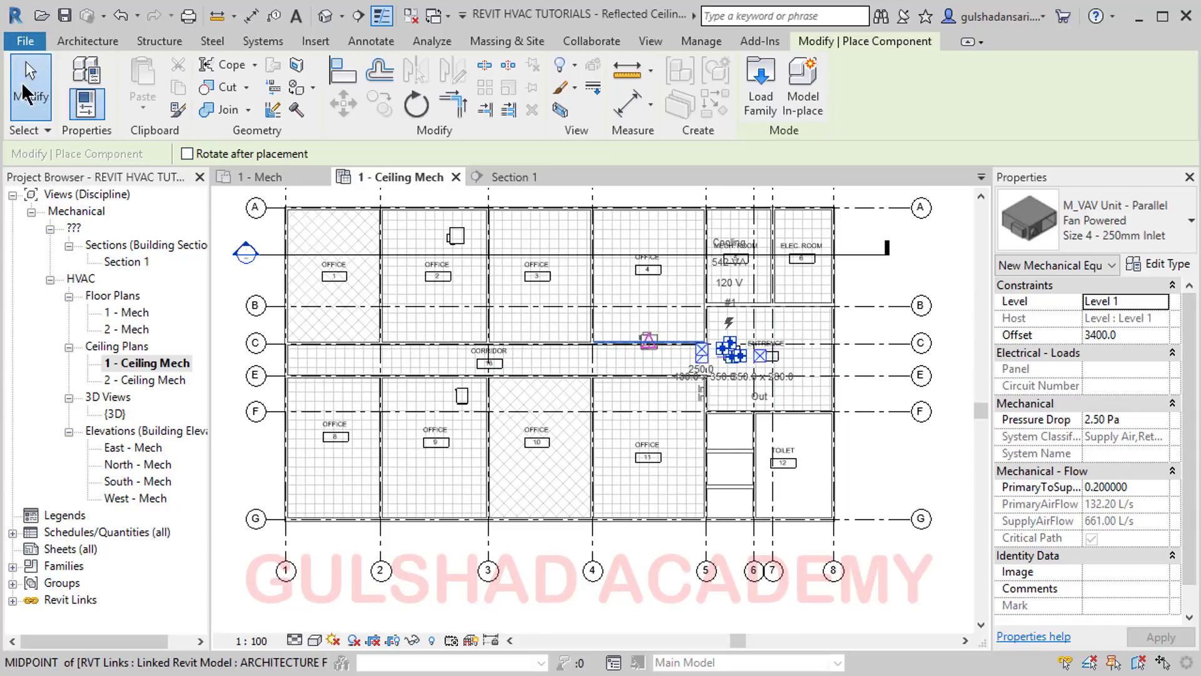
click(25, 93)
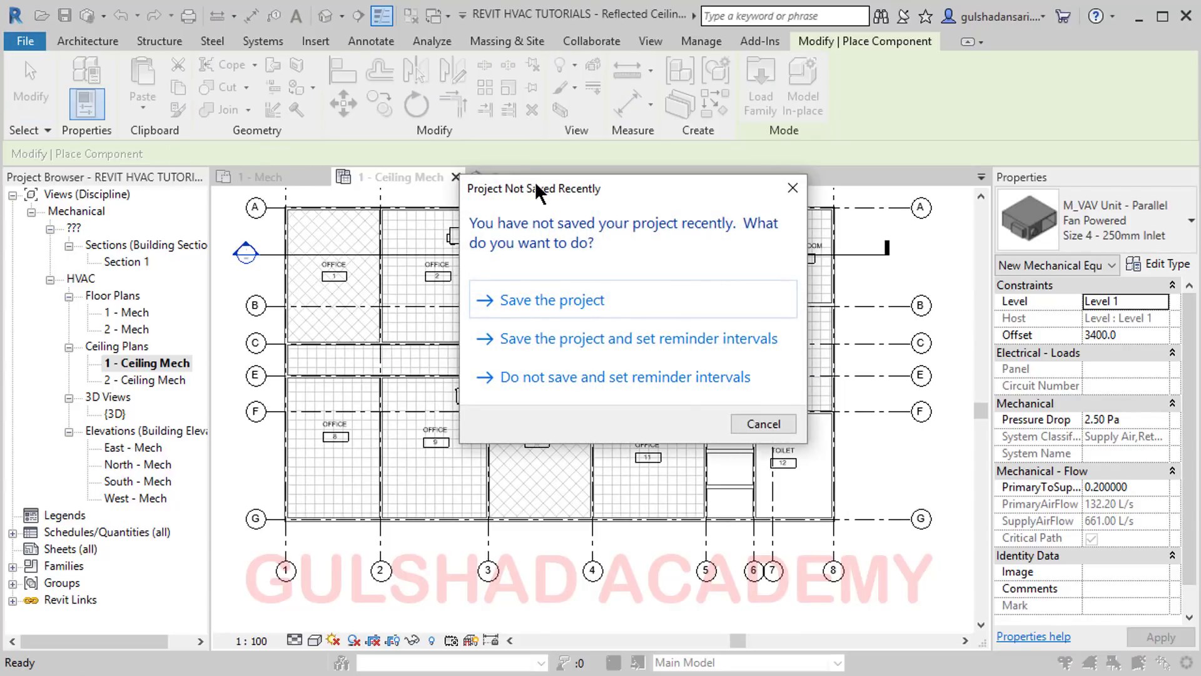
Save the project from the save reminder and leave the component placement
drag(535, 185, 525, 209)
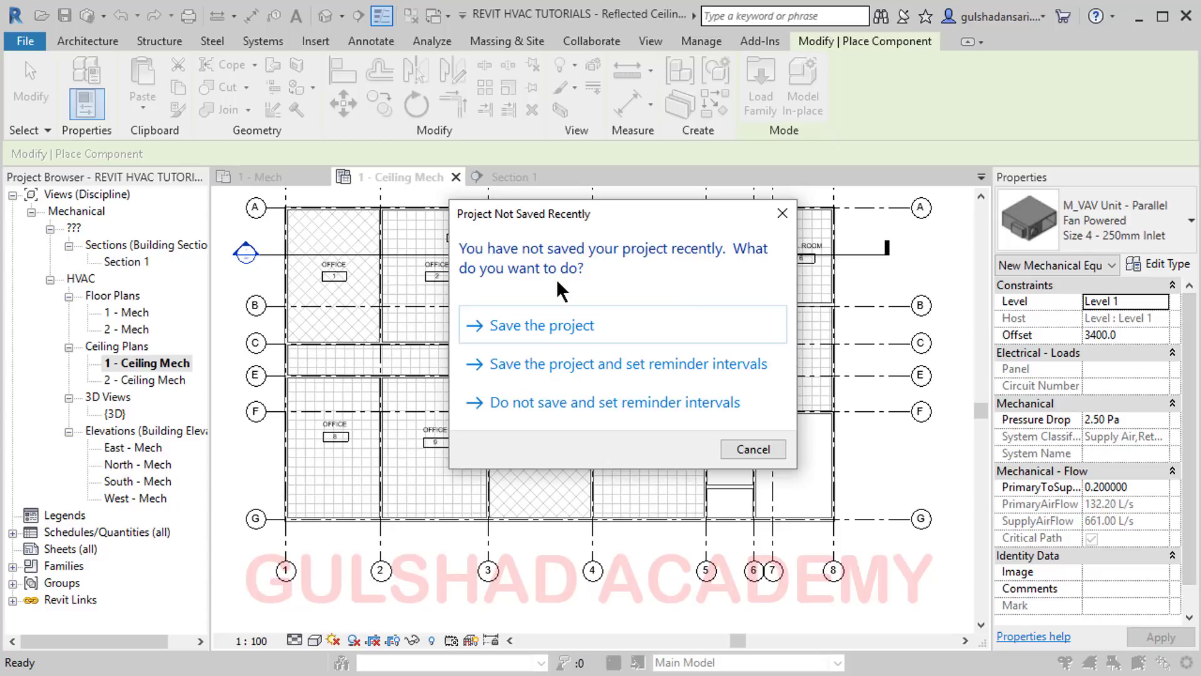
click(537, 318)
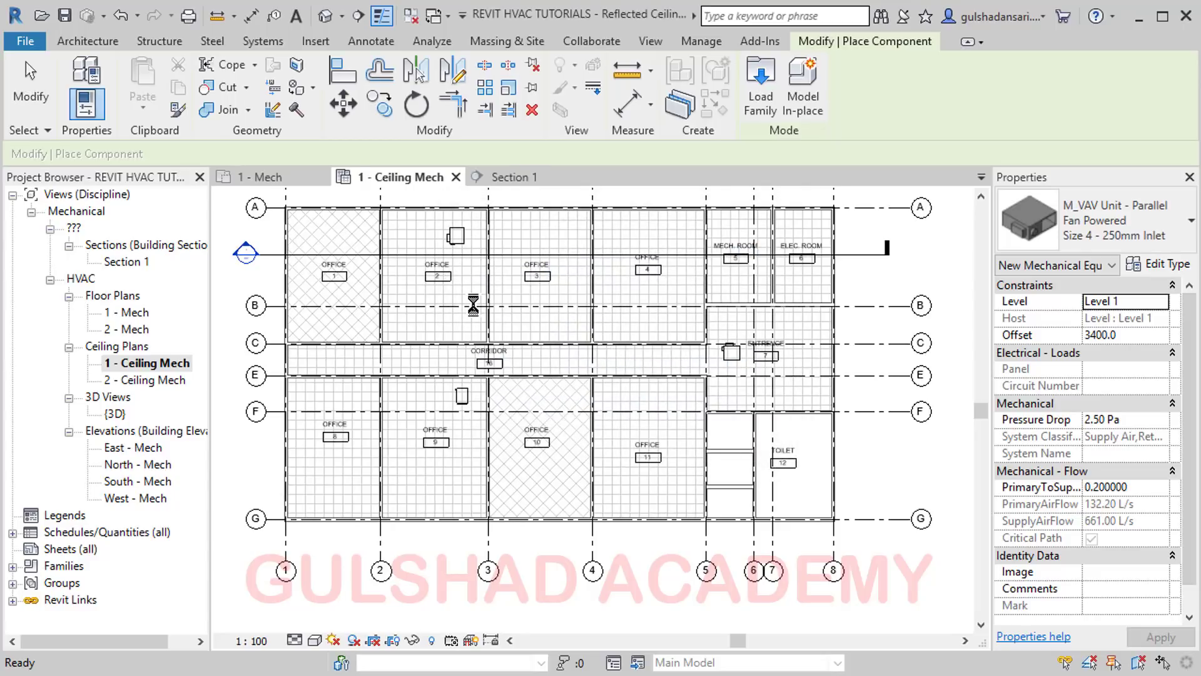
key(Escape)
mouse_move(635, 326)
middle_down()
mouse_move(639, 389)
mouse_move(621, 334)
middle_up()
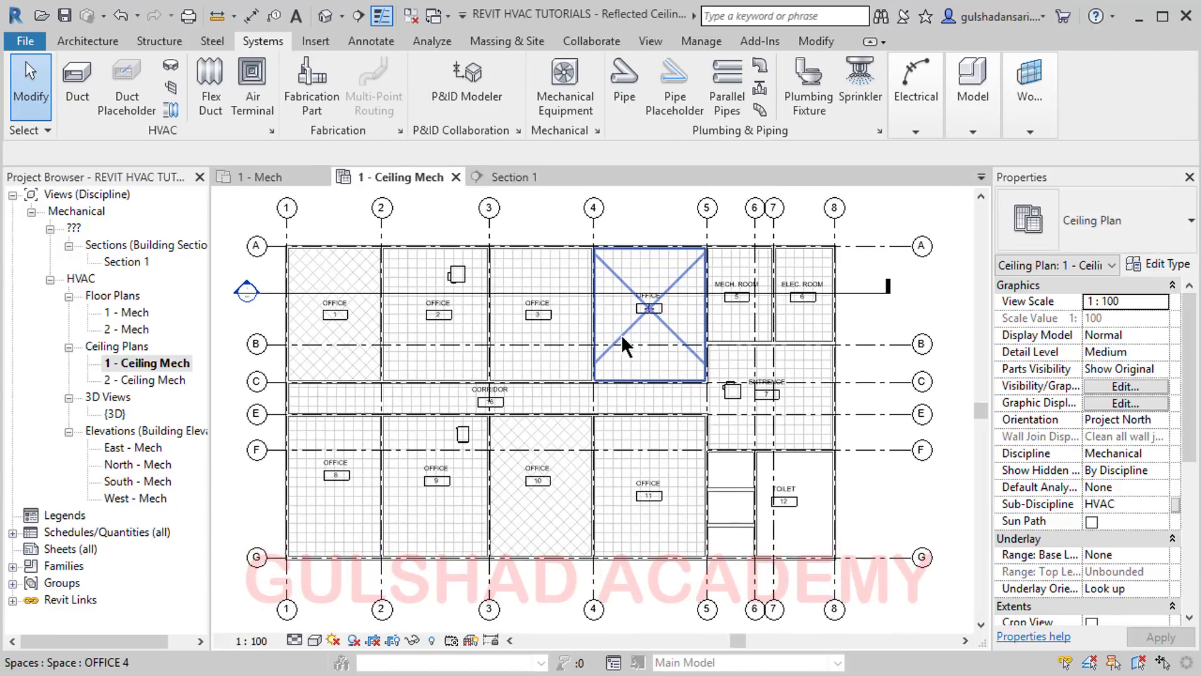